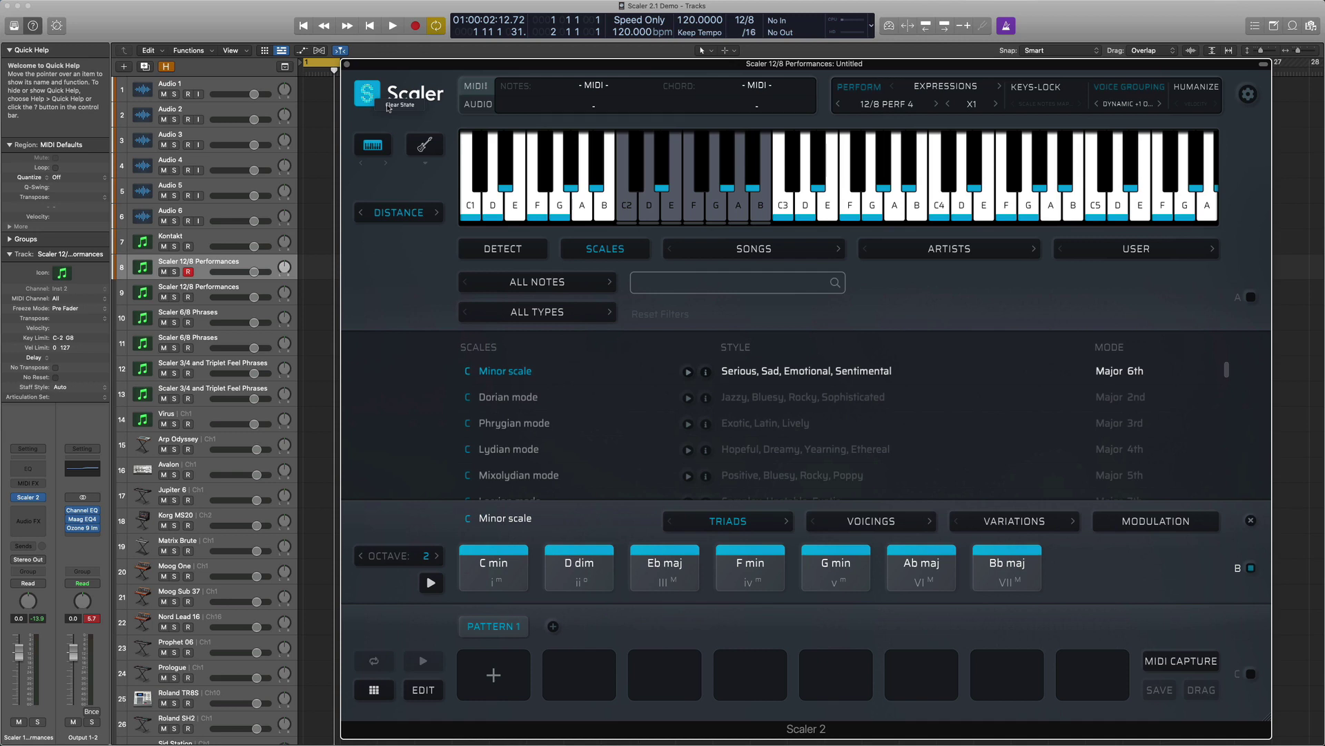
Reset Scaler 2 via its logo to the defaults: Detect tab with the Felt Piano sound.
{"action": "left_click", "coordinate": [387, 106]}
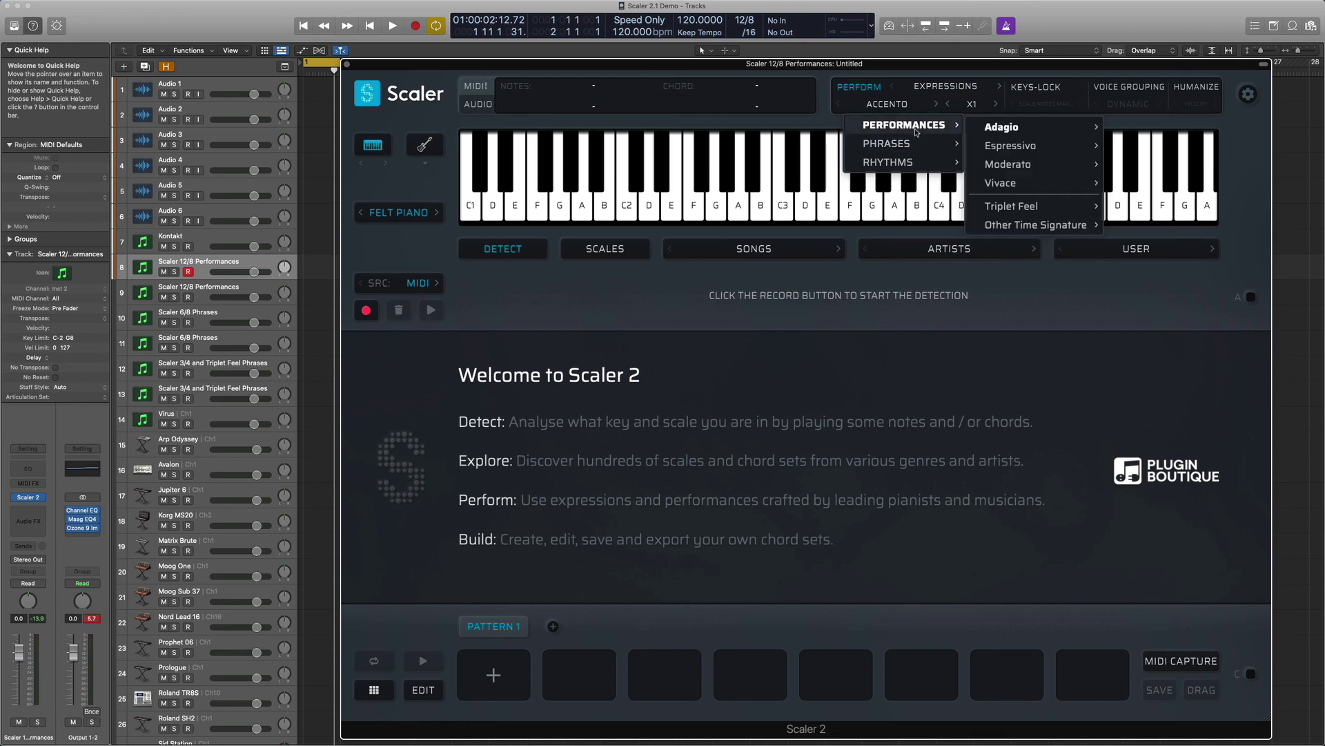
{"action": "mouse_move", "coordinate": [903, 125]}
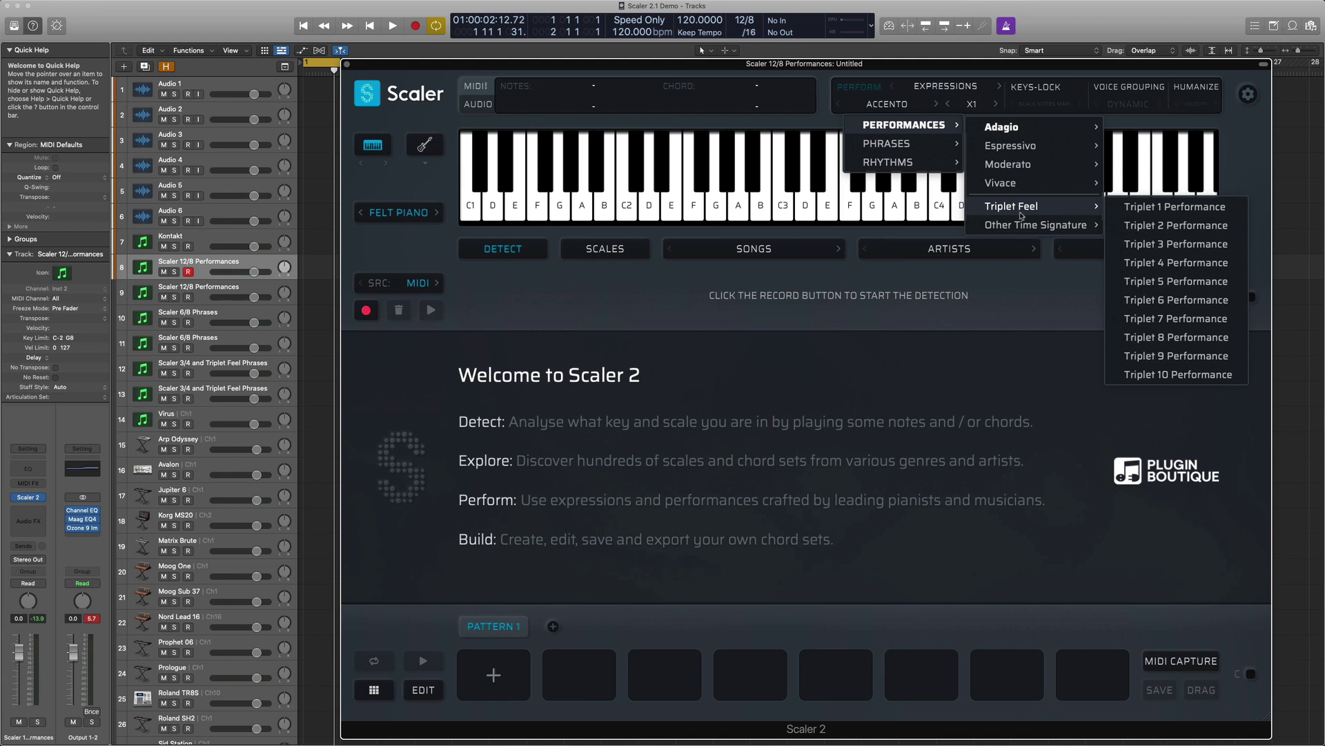
{"action": "mouse_move", "coordinate": [1036, 225]}
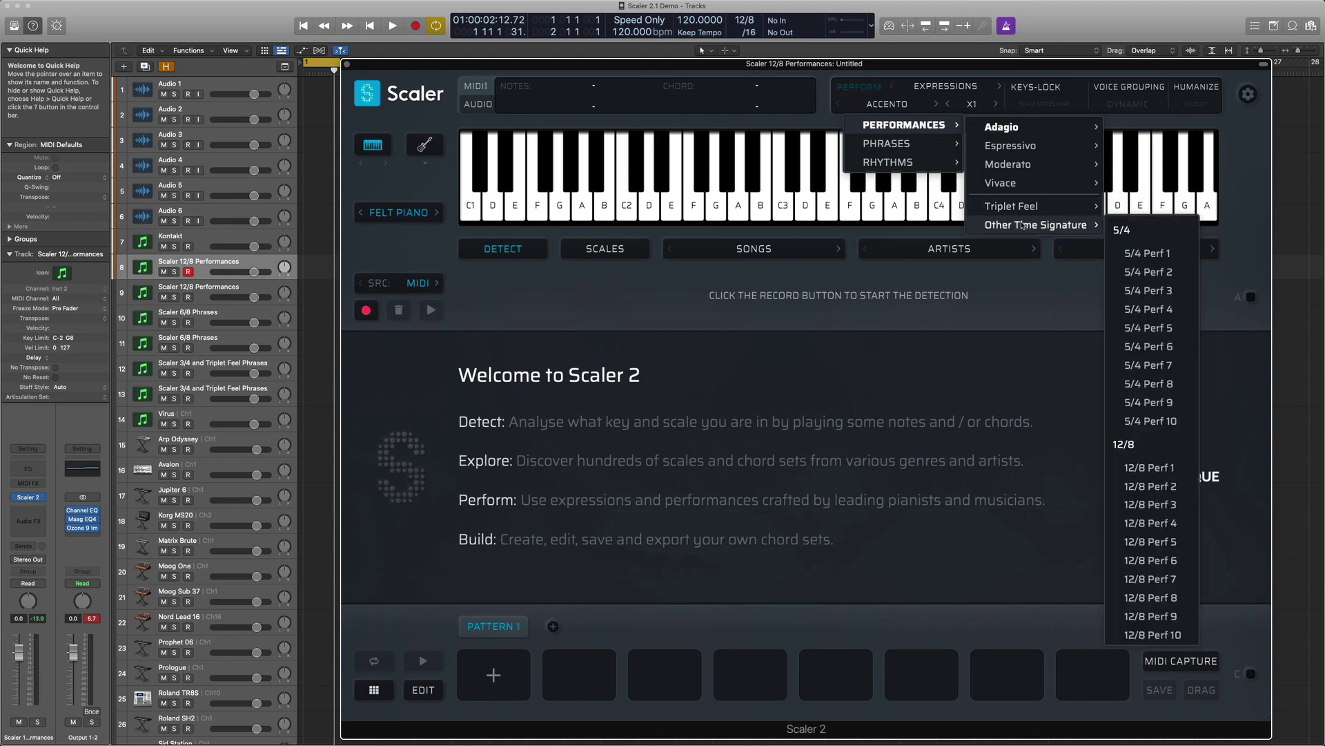
Apply the 12/8 Perf 1 performance, load C Minor scale chords, and choose the Distance sound.
{"action": "left_click", "coordinate": [1147, 469]}
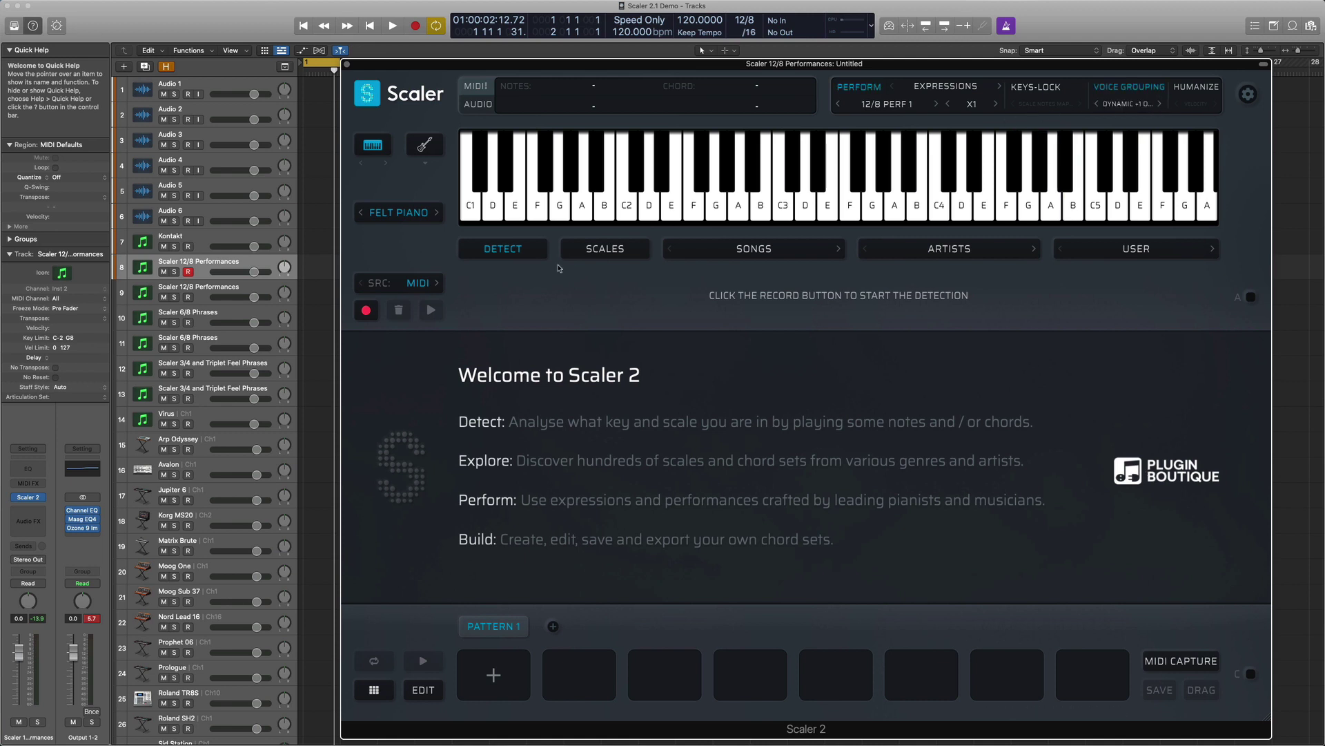
{"action": "left_click", "coordinate": [606, 251]}
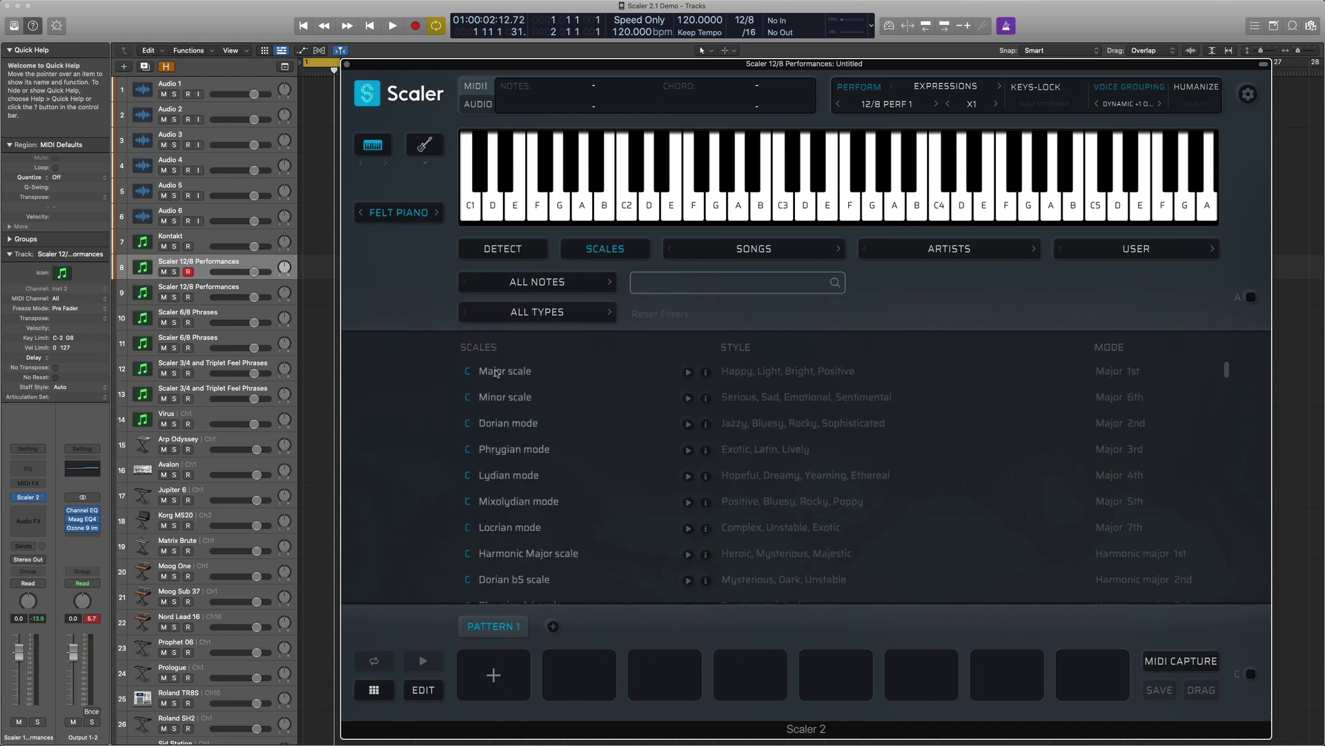
{"action": "left_click", "coordinate": [504, 397]}
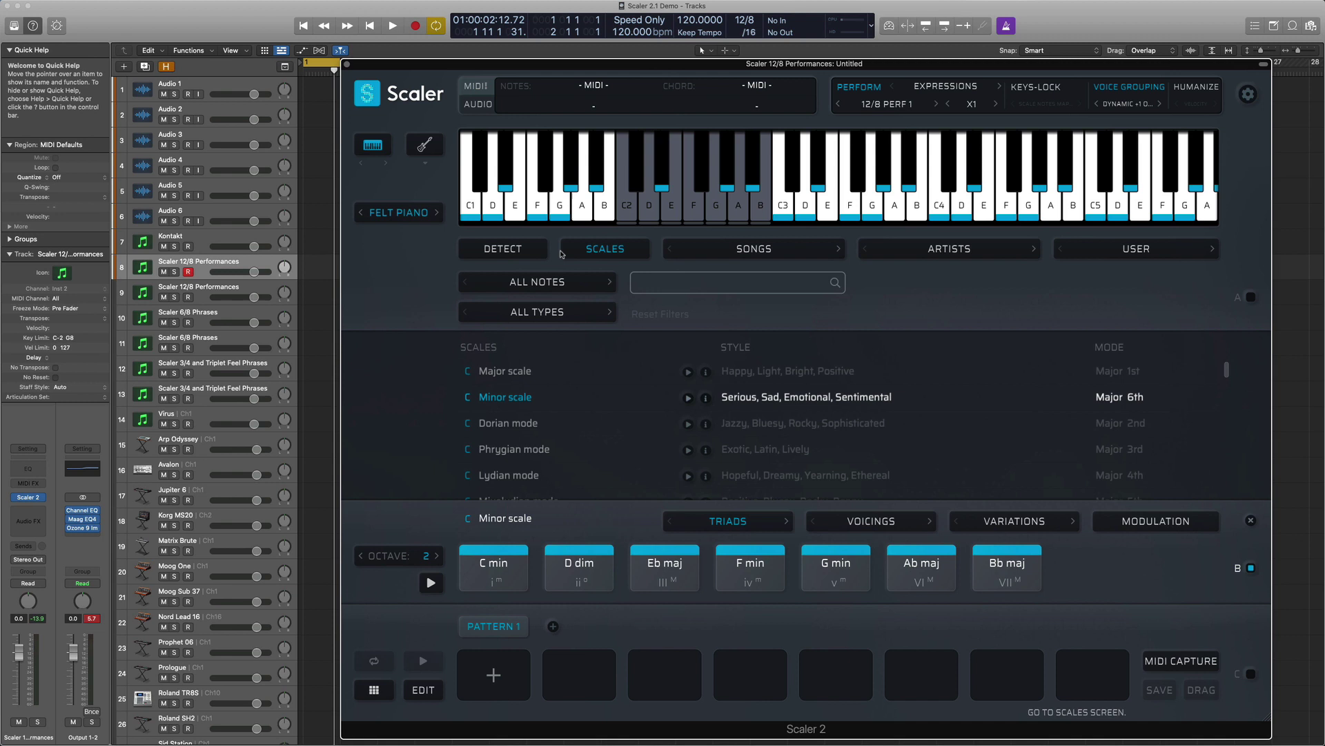
{"action": "left_click", "coordinate": [411, 216]}
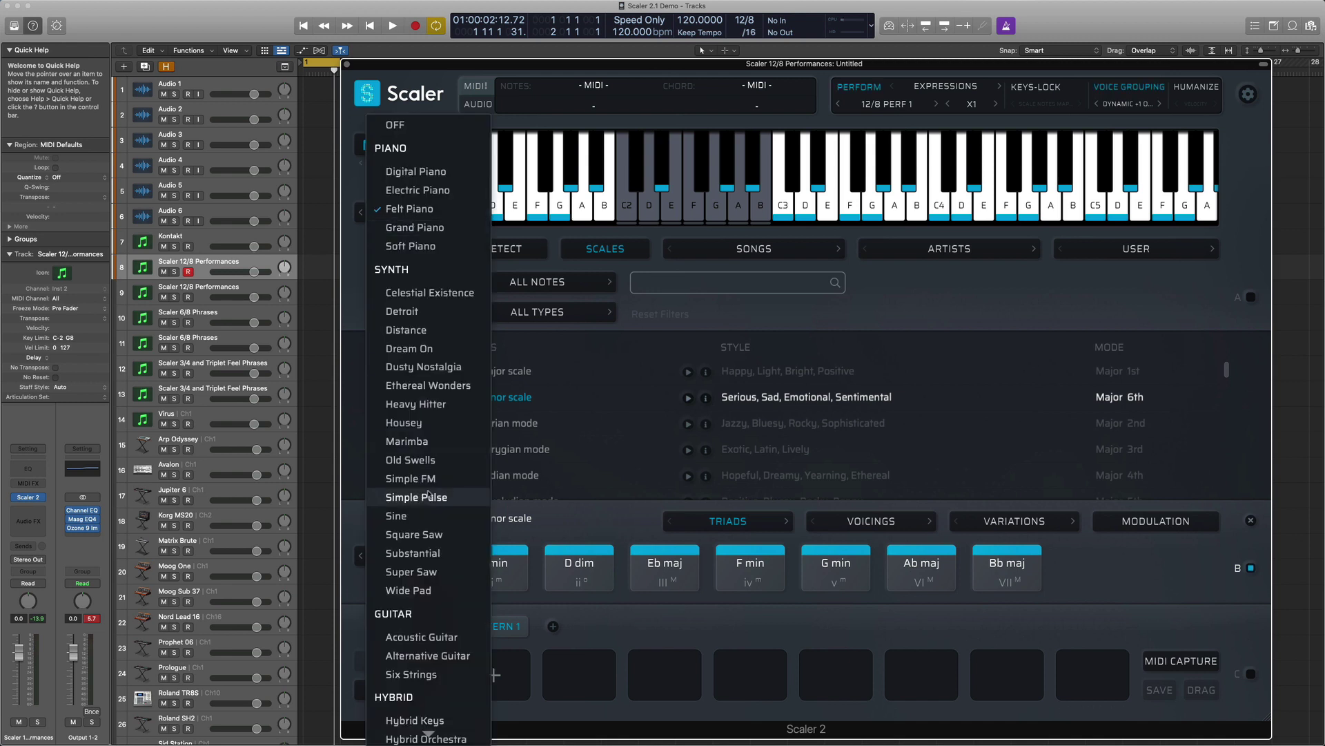
{"action": "left_click", "coordinate": [434, 331]}
Check the plugin settings, then play and stop the chords to audition them.
{"action": "left_click", "coordinate": [1248, 94]}
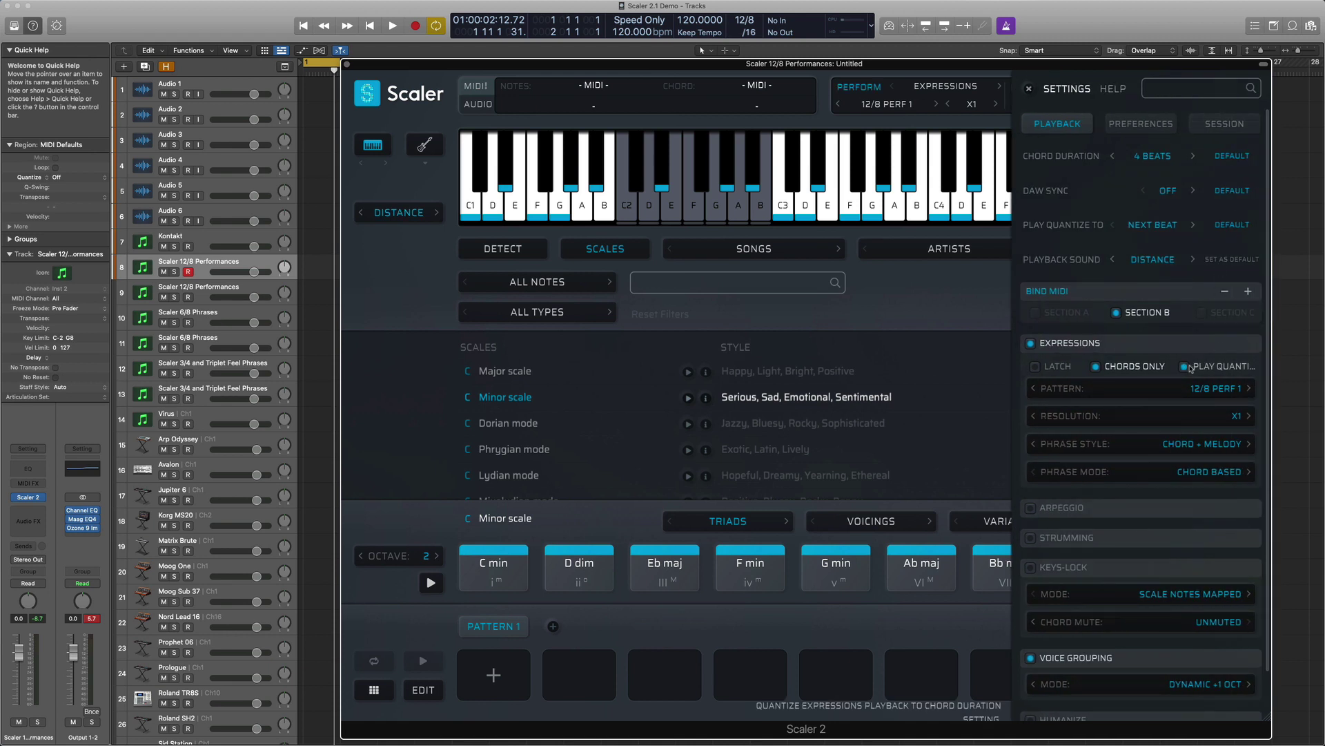
{"action": "left_click", "coordinate": [1030, 92]}
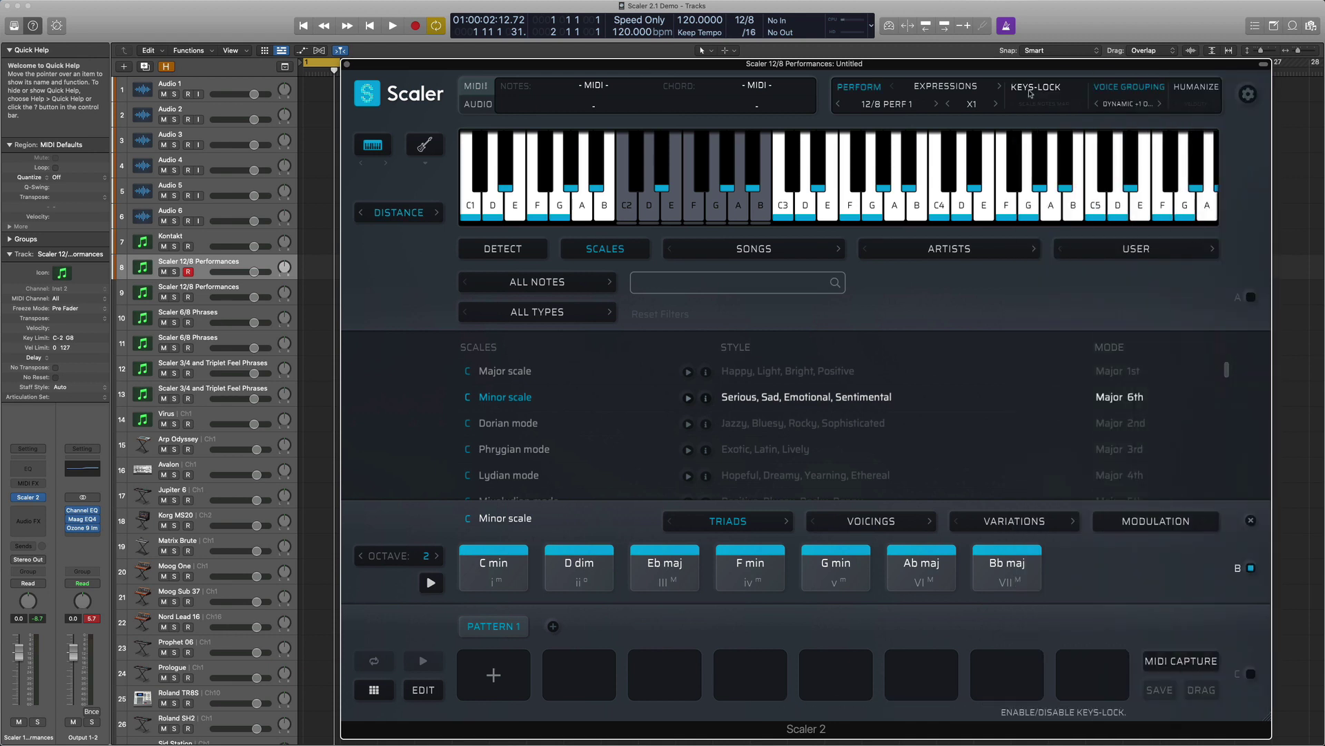
{"action": "key", "text": "space"}
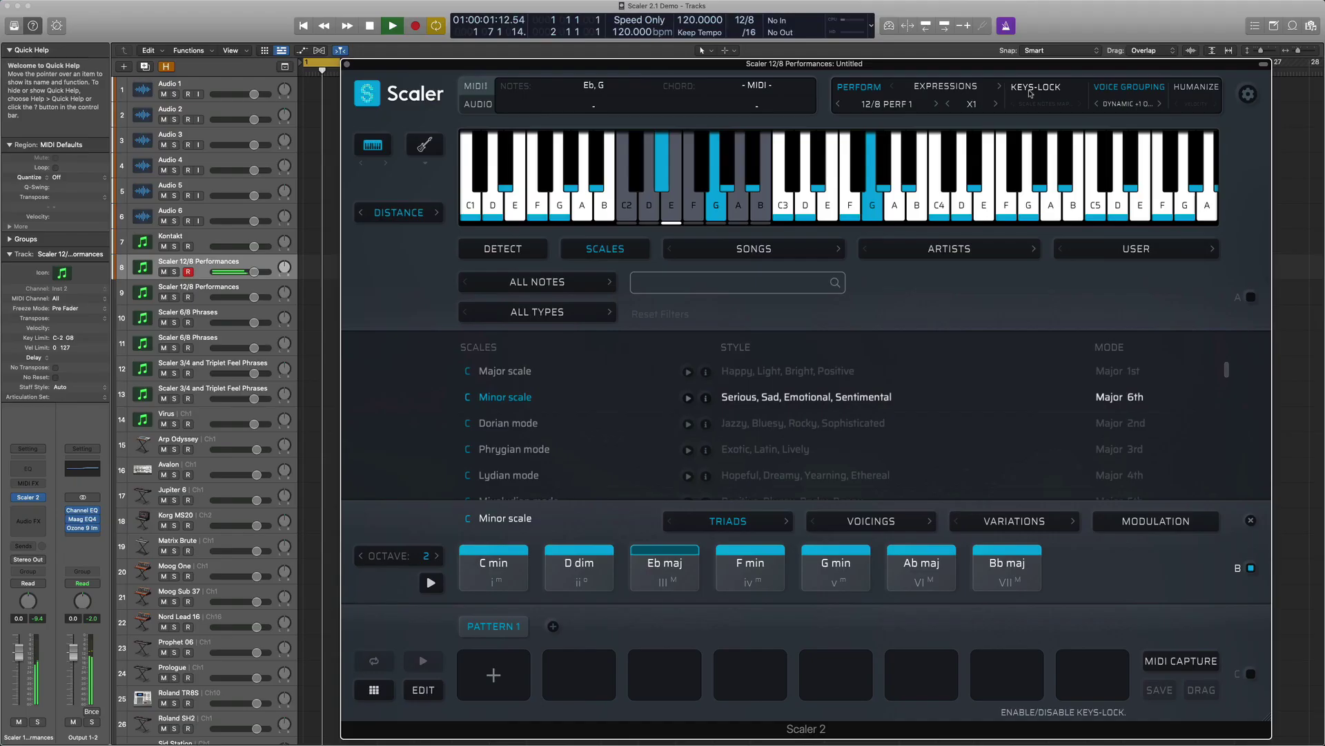
{"action": "key", "text": "space"}
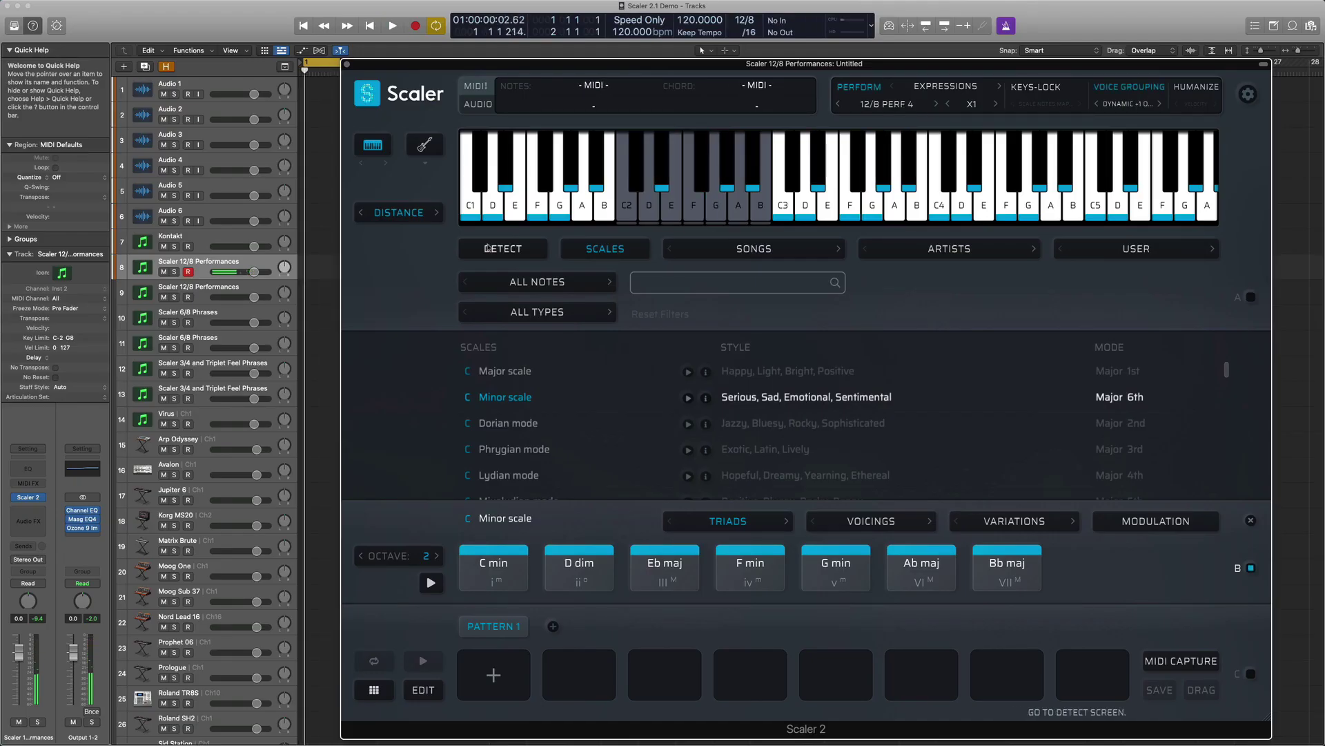
On track 9's ScalerControl, load Minor scale chords, bind MIDI input, and apply 12/8 Perf 1.
{"action": "left_click", "coordinate": [252, 292]}
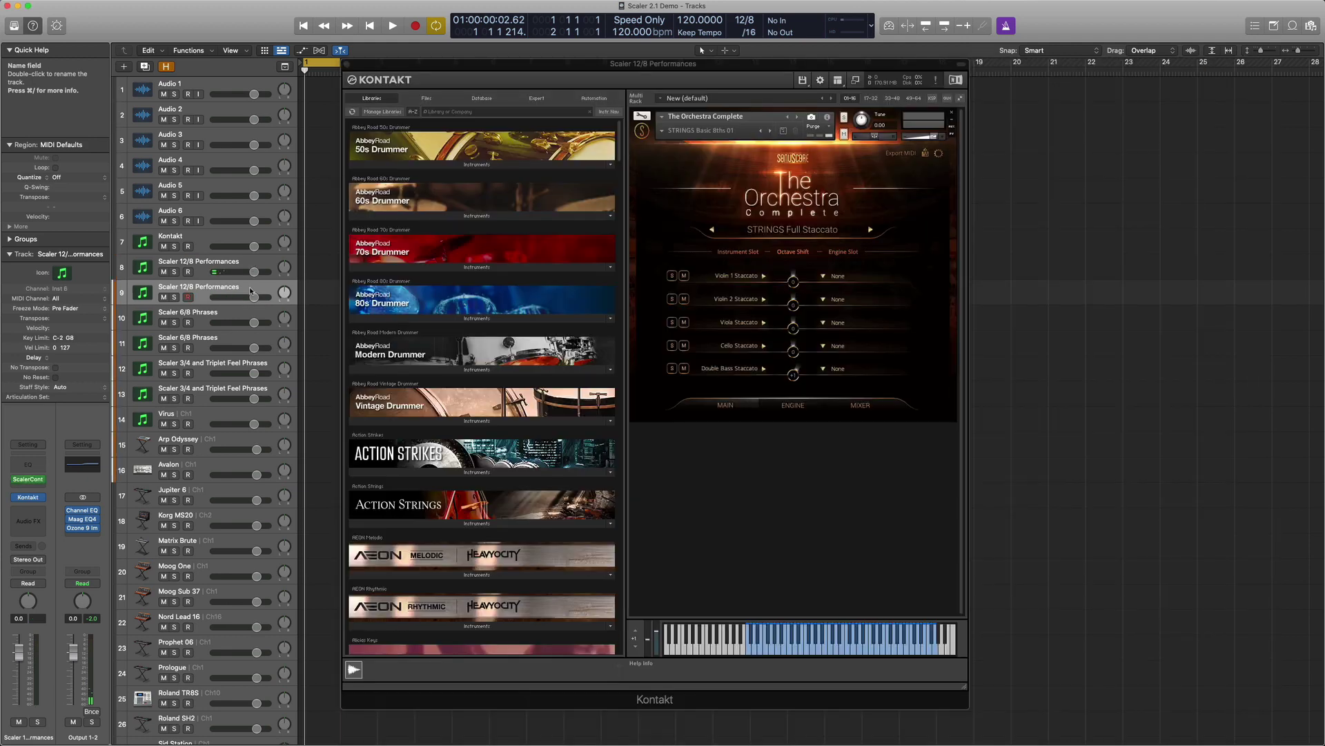
{"action": "left_click", "coordinate": [28, 479]}
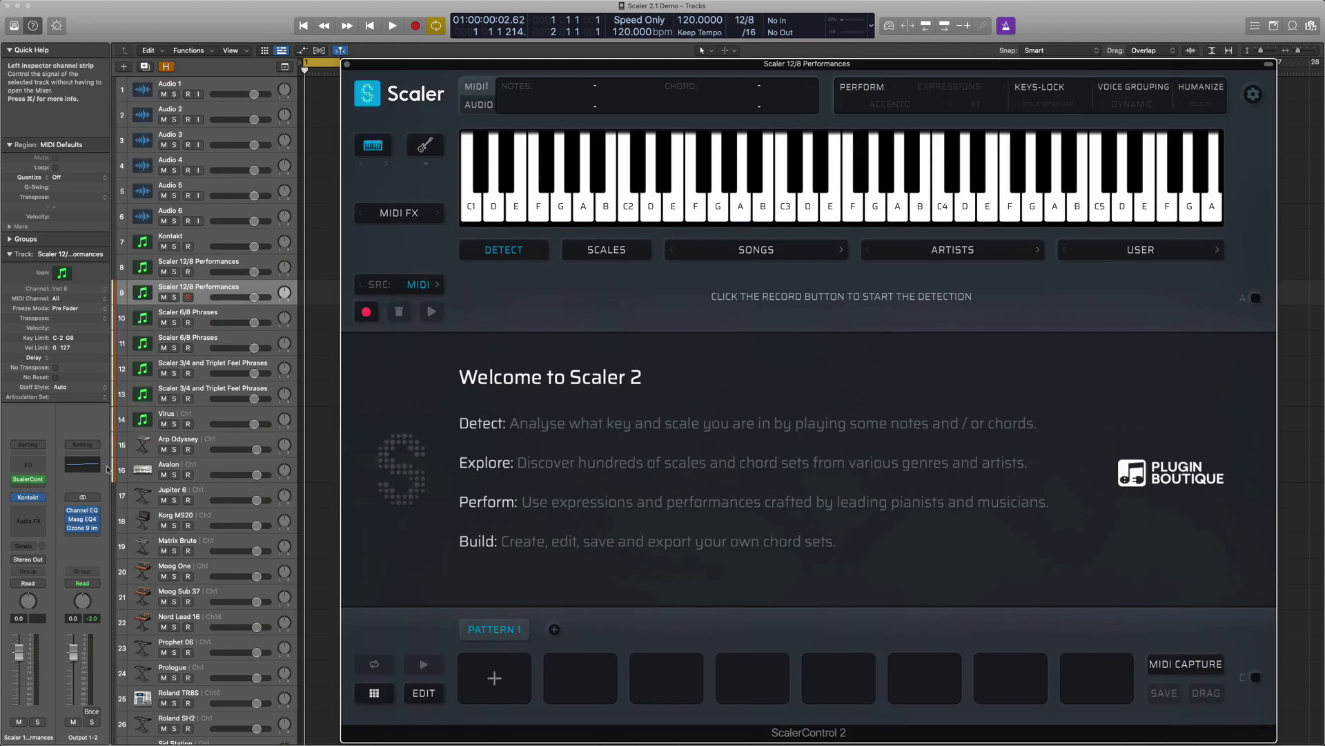
{"action": "left_click", "coordinate": [604, 254]}
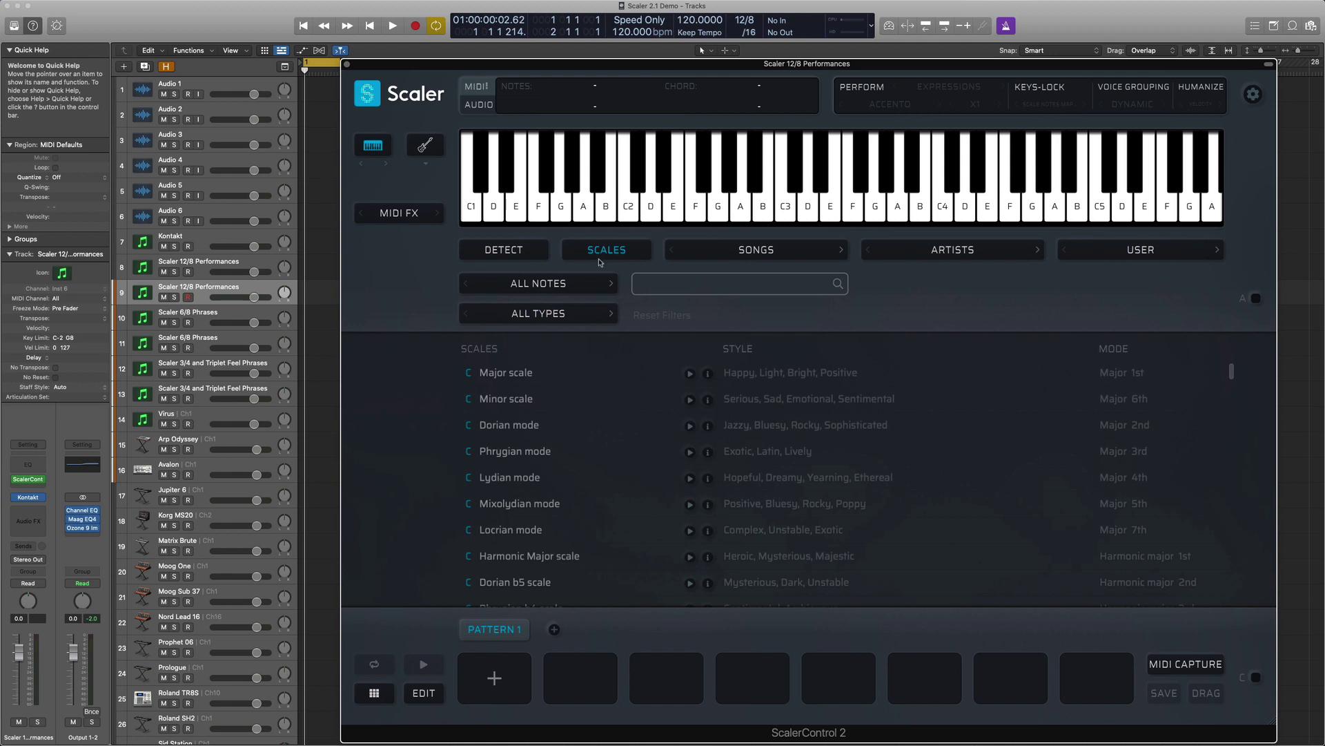
{"action": "left_click", "coordinate": [515, 398]}
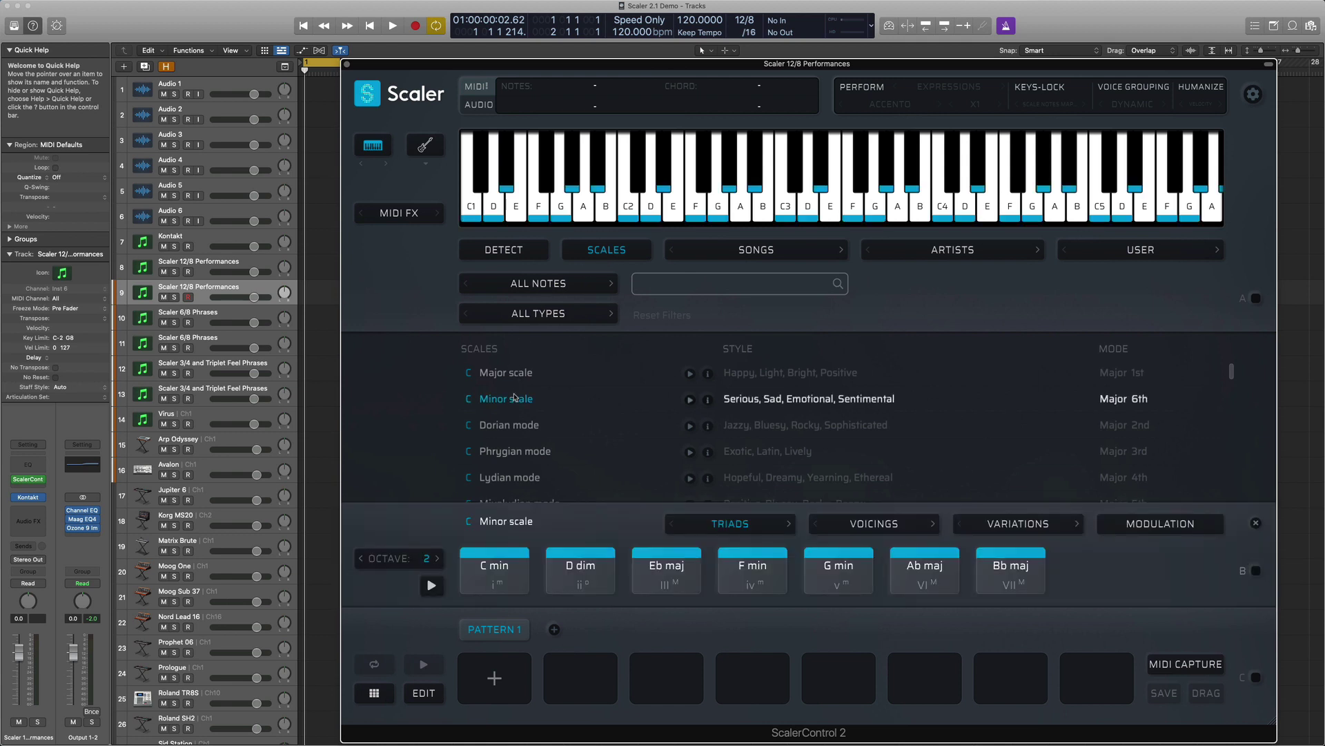
{"action": "left_click", "coordinate": [1255, 571]}
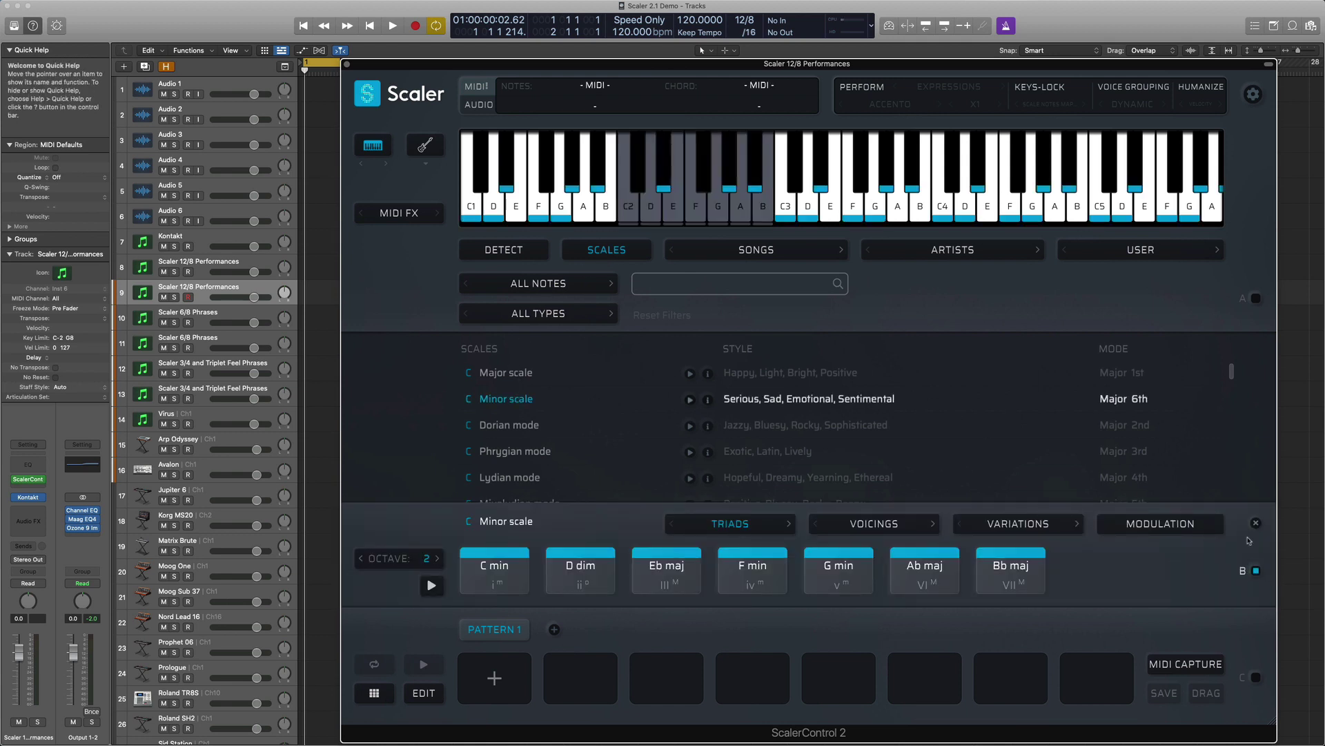
{"action": "left_click", "coordinate": [893, 105]}
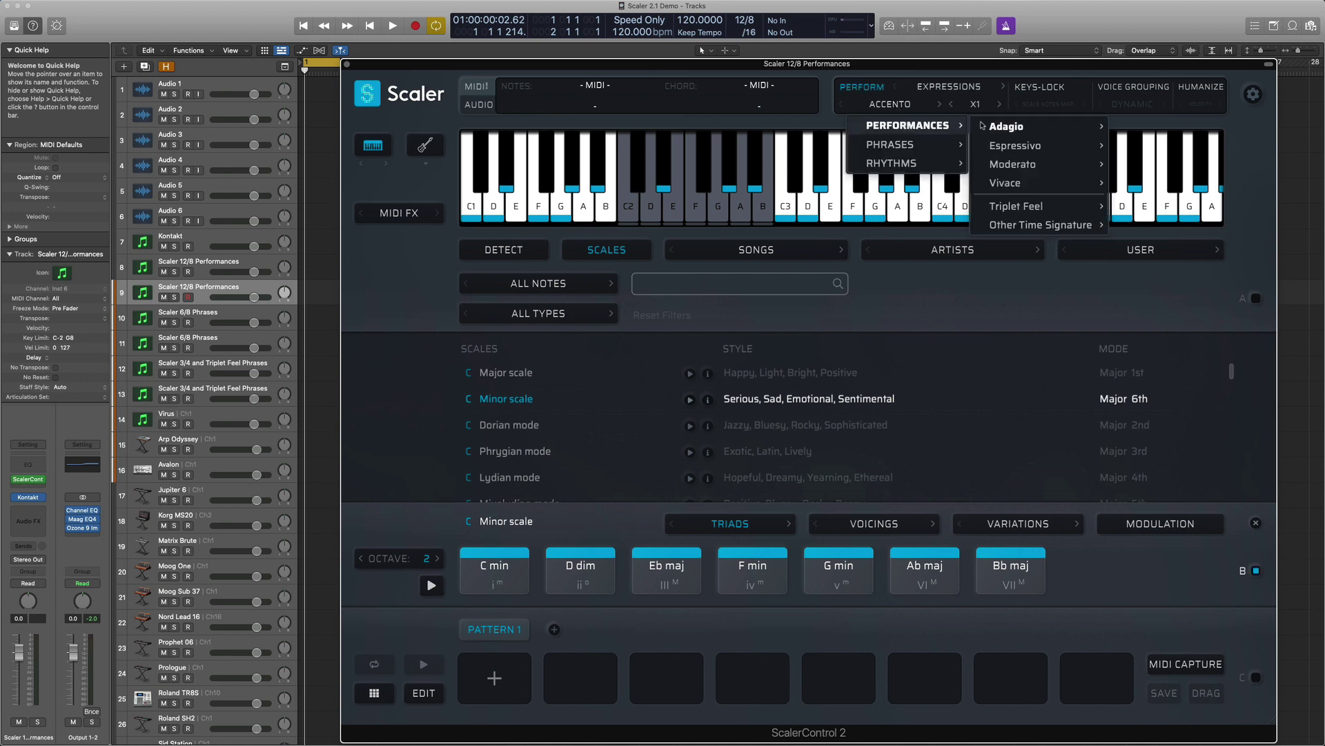
{"action": "mouse_move", "coordinate": [1040, 225]}
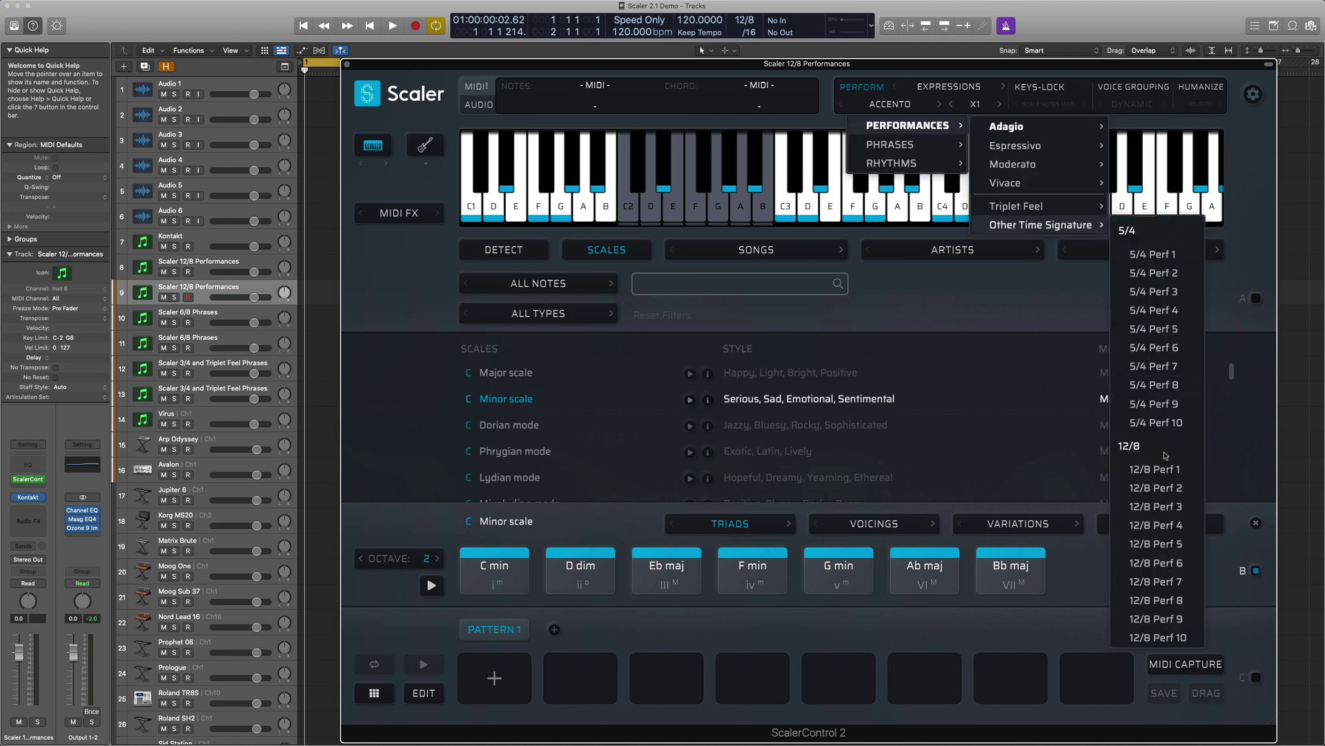
{"action": "left_click", "coordinate": [1158, 469]}
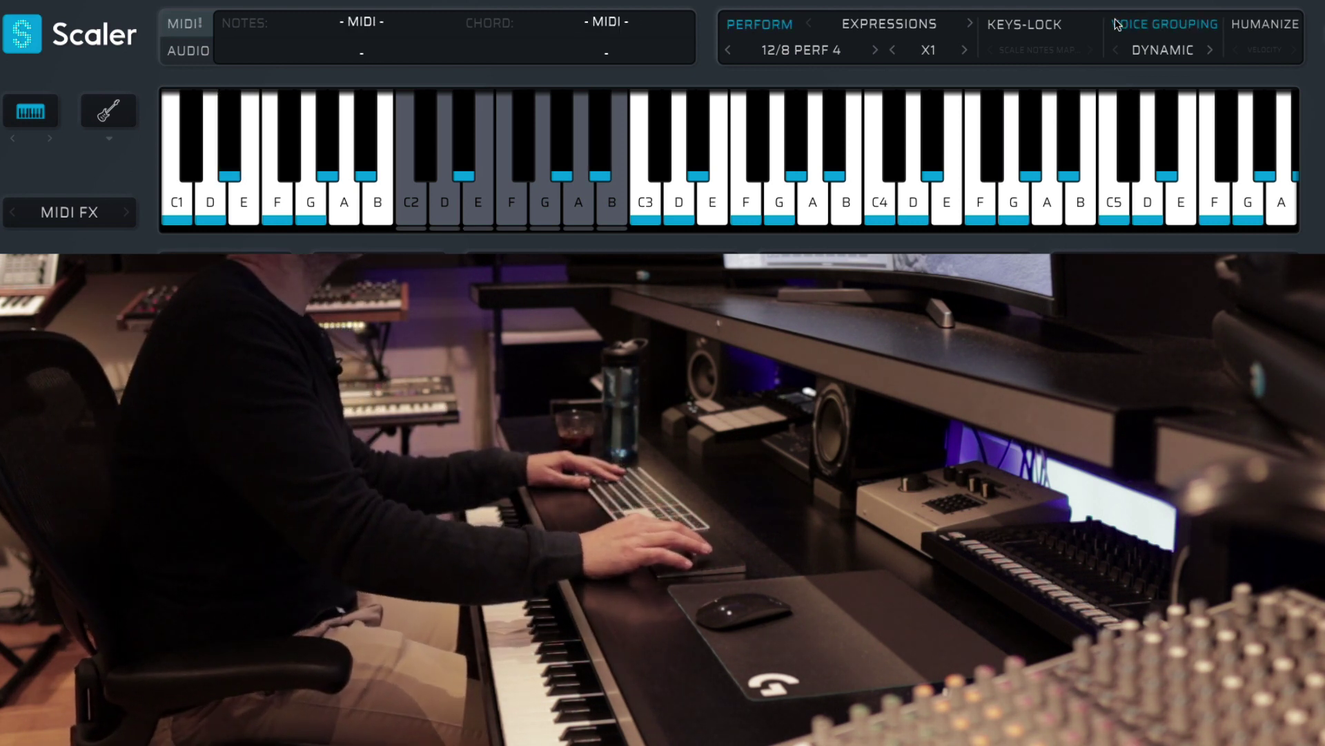
Switch to the Triplet 1 performance, set the project to 4/4, then step through Triplets 3 and 4.
{"action": "left_click", "coordinate": [891, 104]}
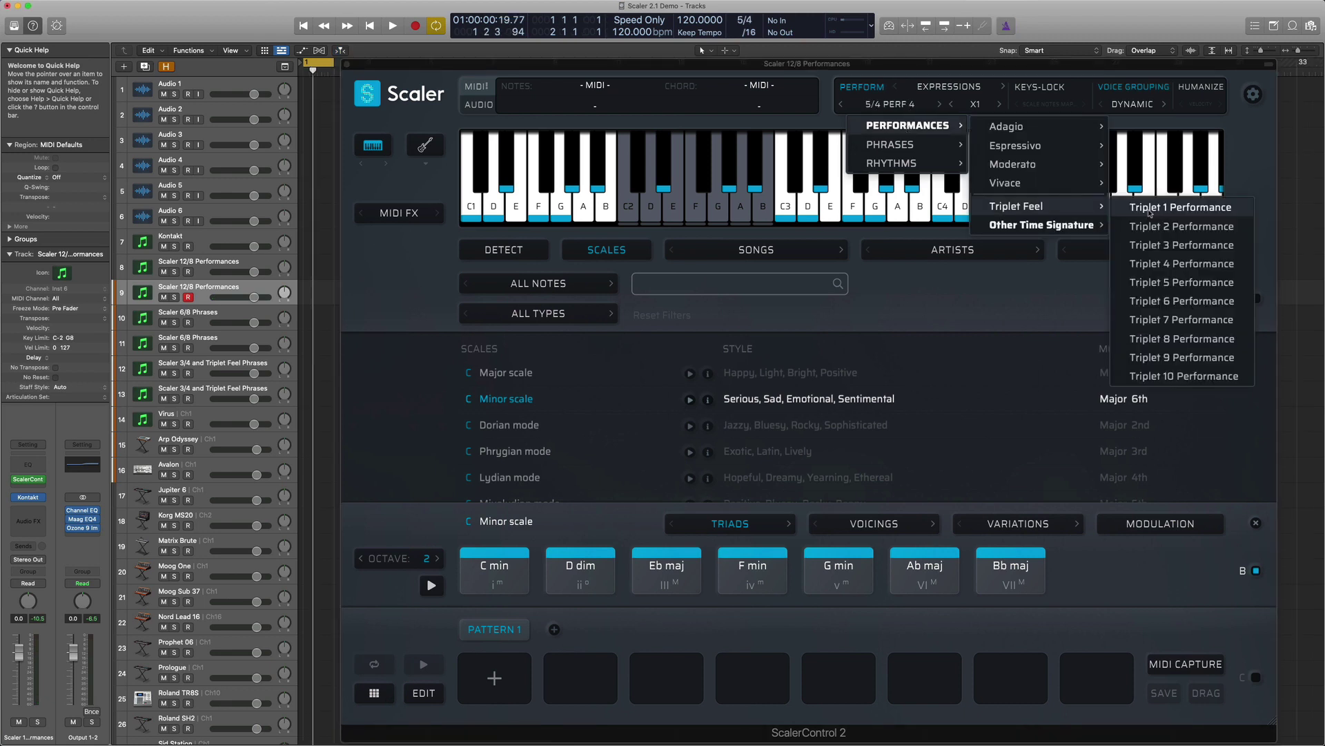
{"action": "left_click", "coordinate": [1148, 214]}
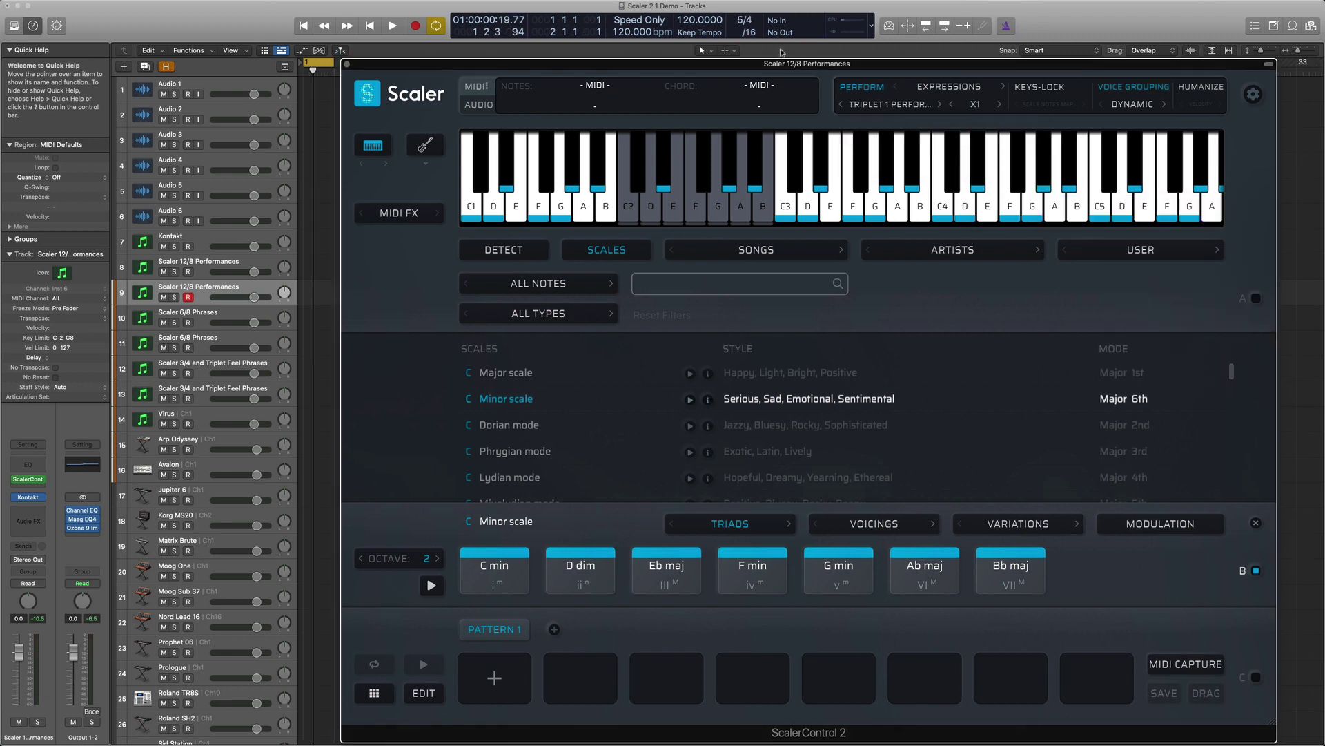
{"action": "left_click", "coordinate": [739, 20]}
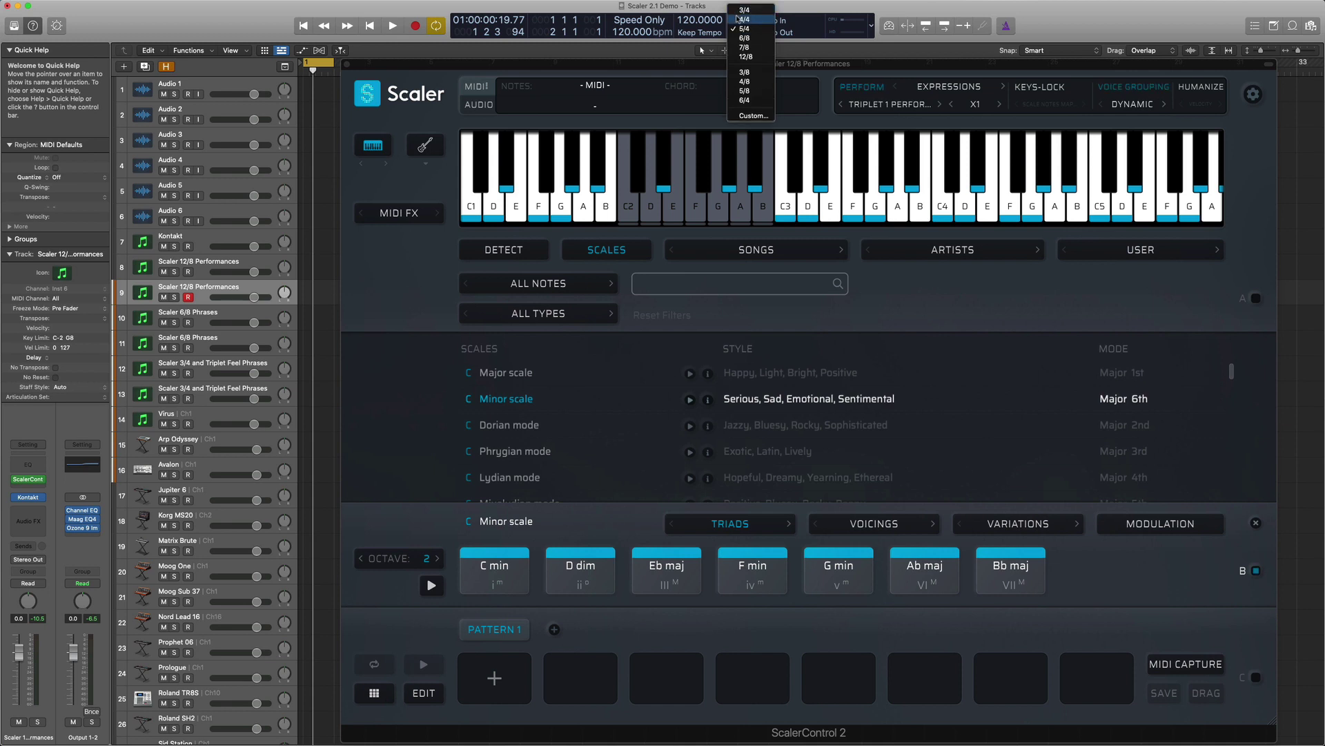
{"action": "left_click", "coordinate": [737, 20]}
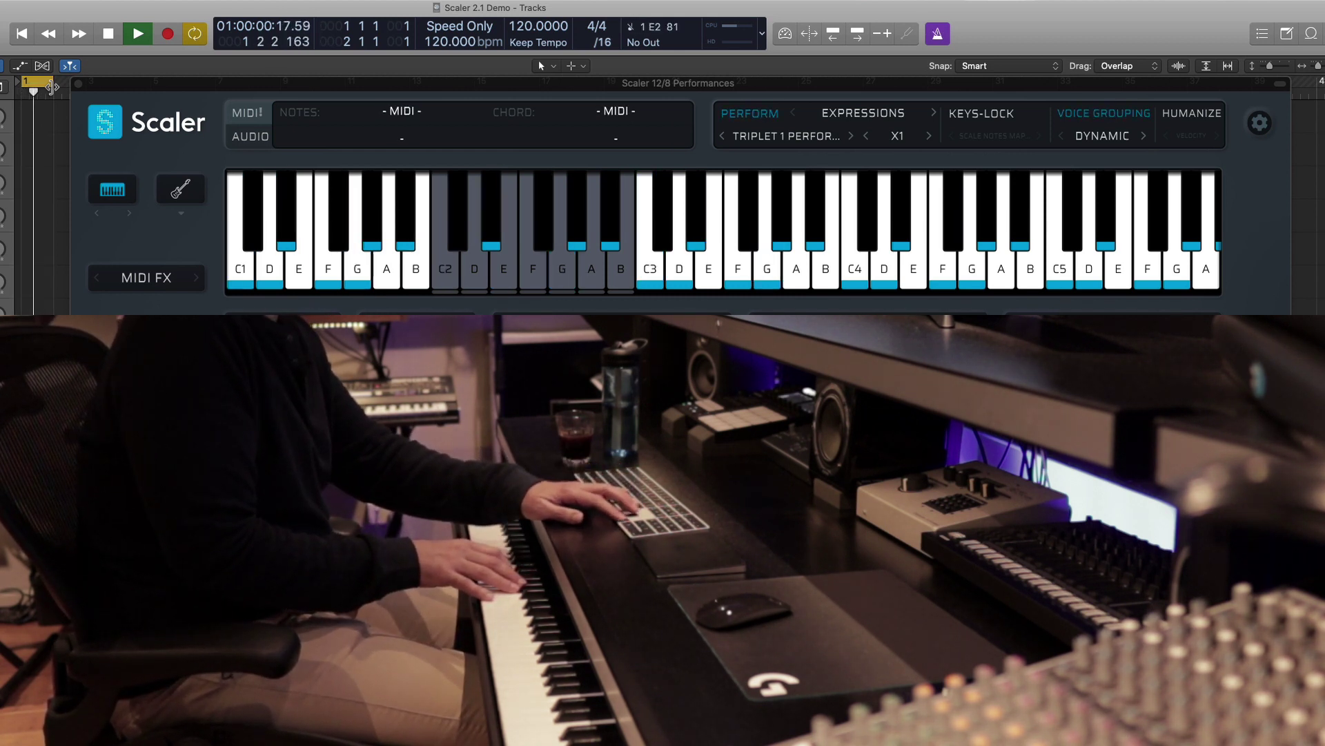
{"action": "key", "text": "space"}
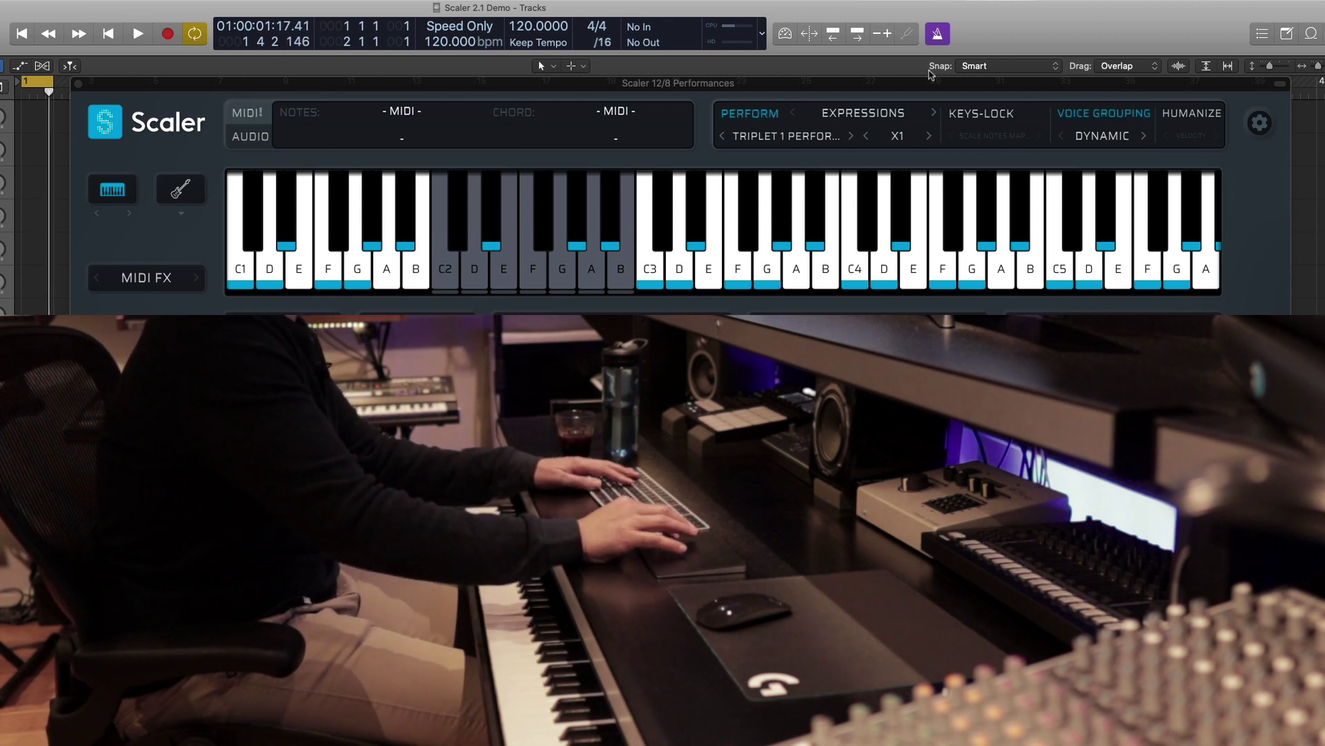
{"action": "left_click", "coordinate": [854, 136]}
{"action": "left_click", "coordinate": [854, 136]}
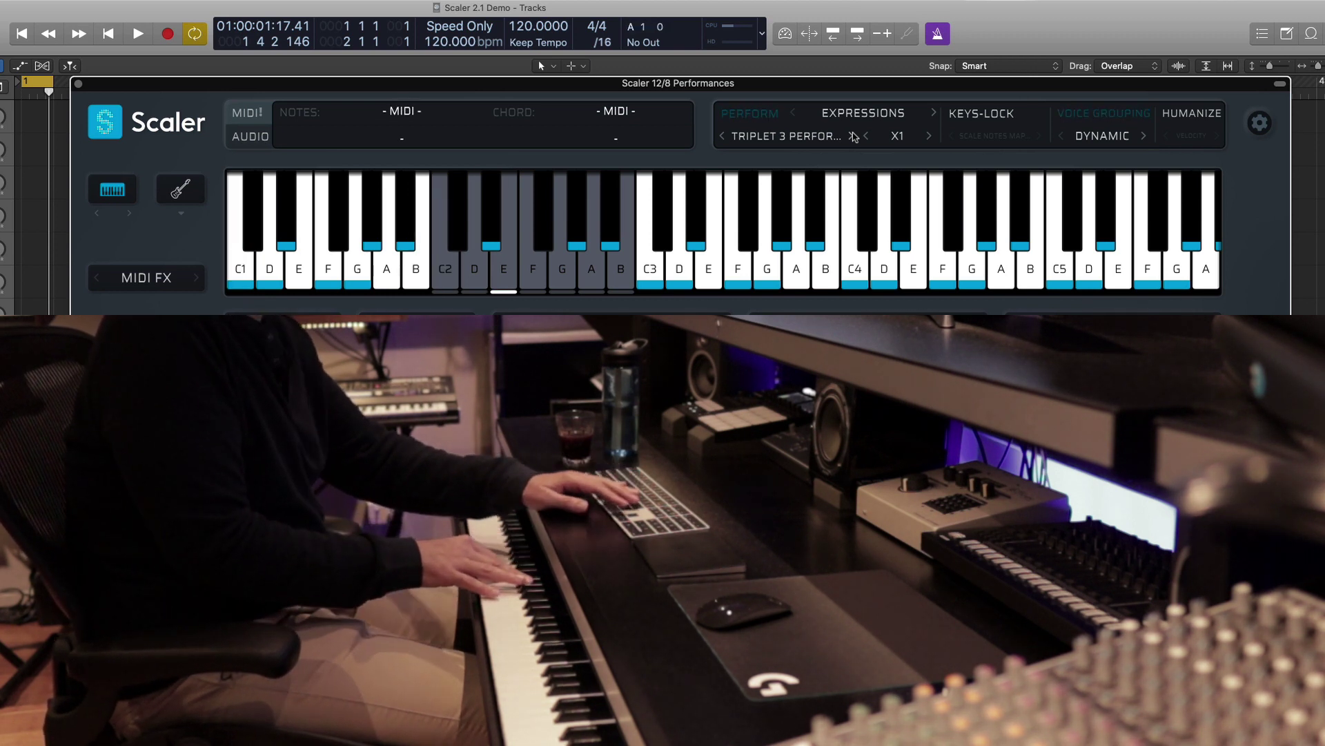
{"action": "left_click", "coordinate": [854, 136]}
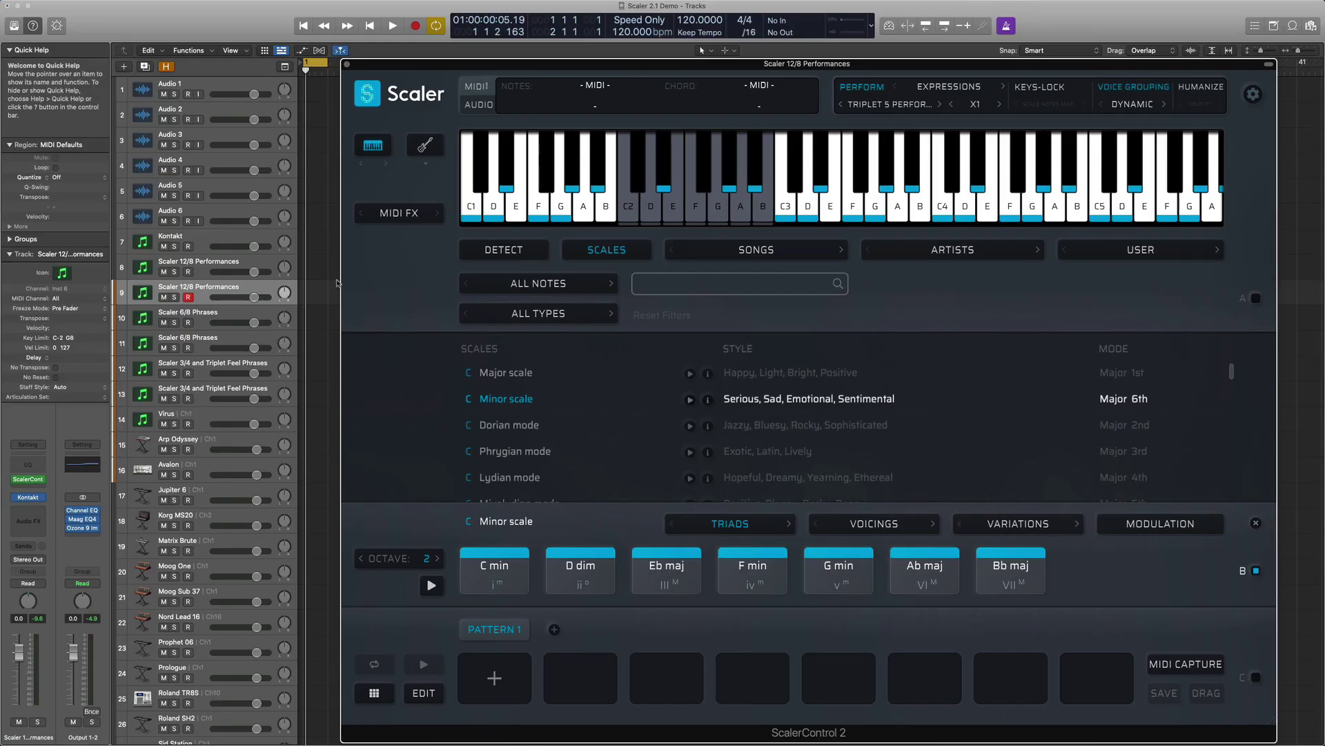
Select the Scaler 6/8 Phrases track, turn on PERFORM, and apply 6/8 Phrase 1.
{"action": "left_click", "coordinate": [225, 319]}
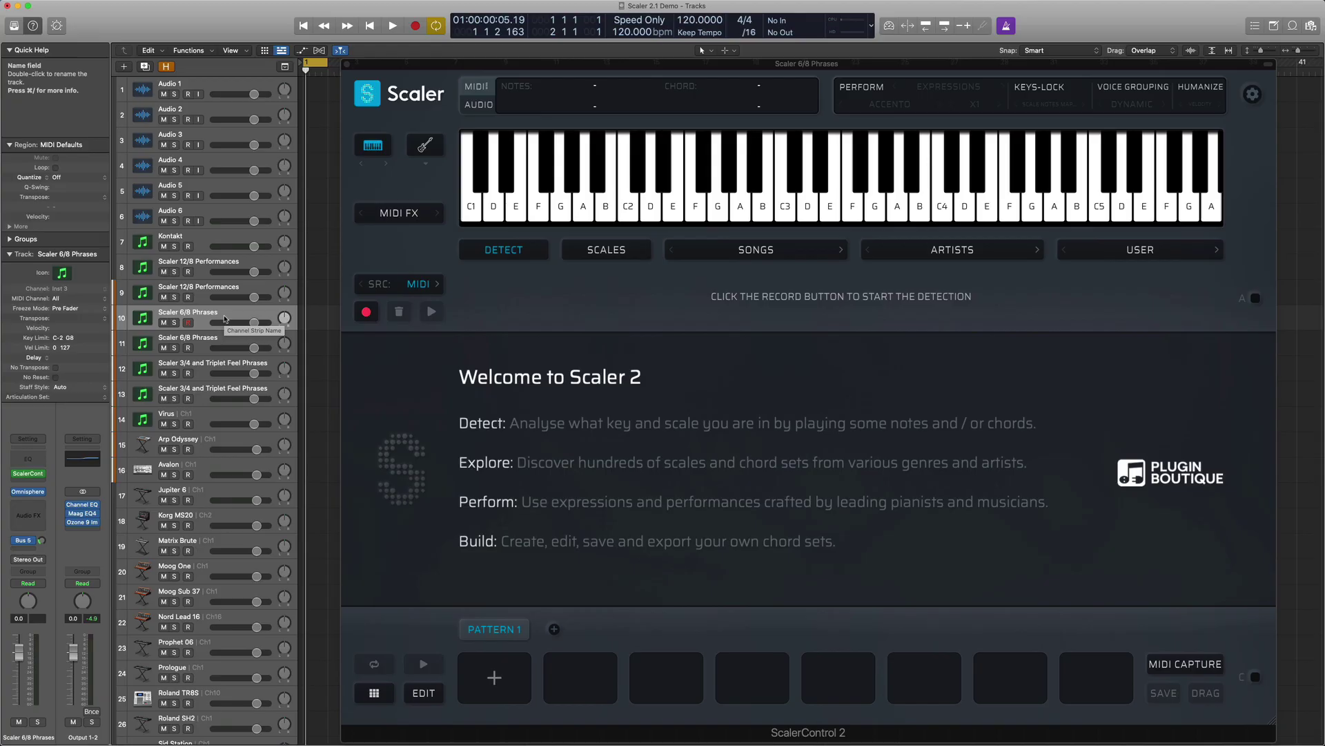
{"action": "left_click", "coordinate": [872, 87]}
{"action": "left_click", "coordinate": [882, 104]}
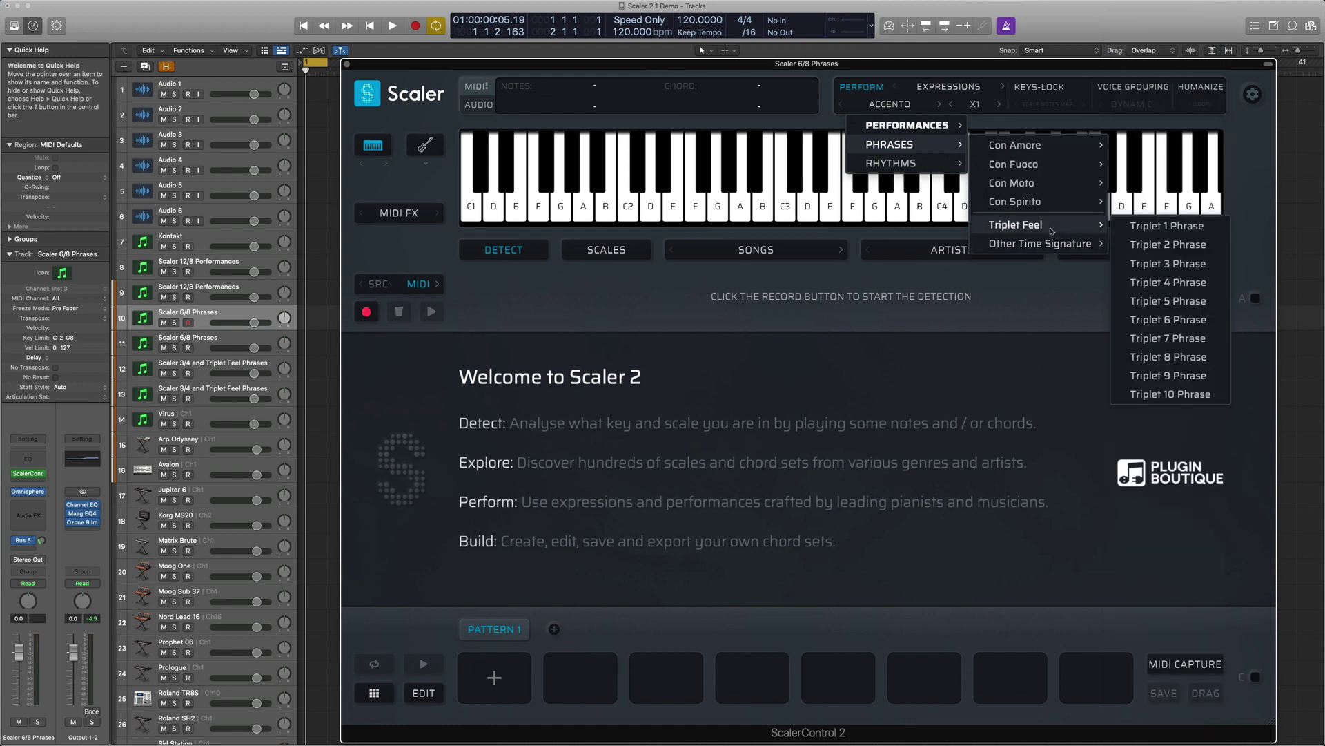
{"action": "mouse_move", "coordinate": [1039, 243]}
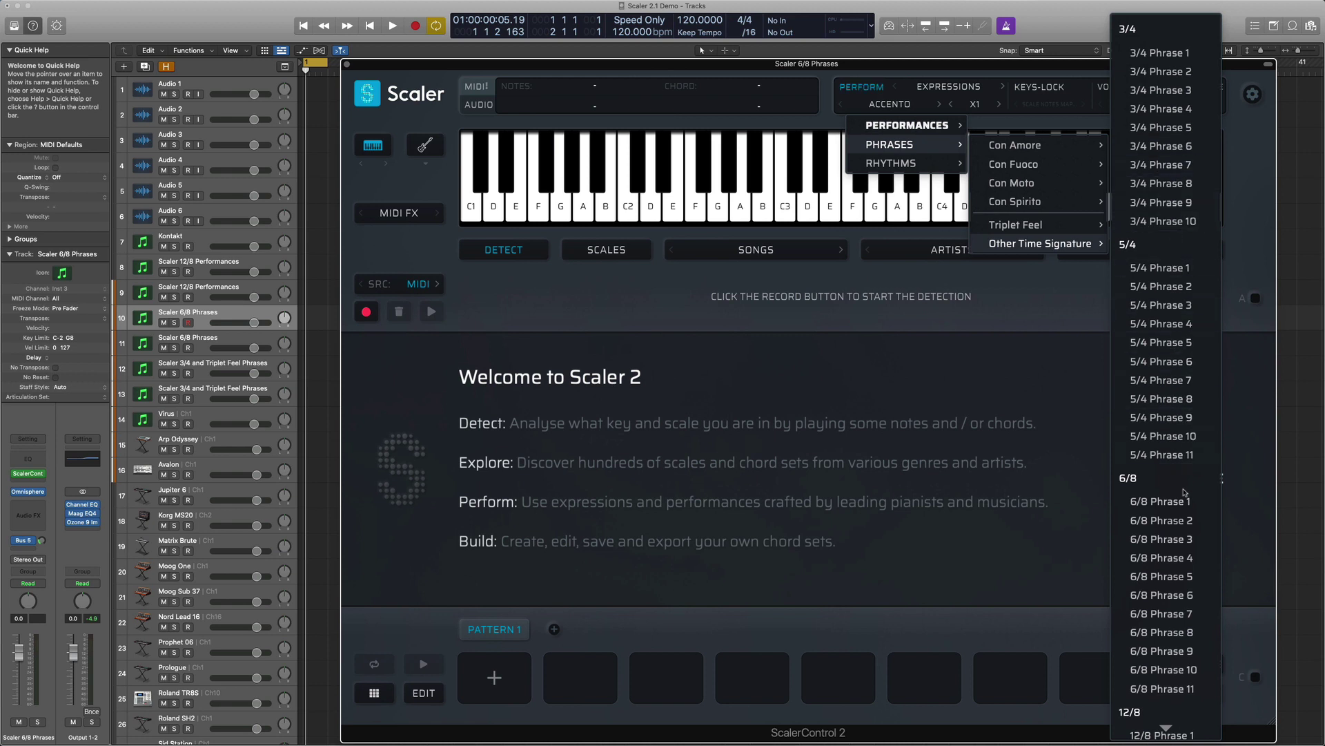
{"action": "scroll", "coordinate": [1161, 575], "scroll_direction": "down", "scroll_amount": 3}
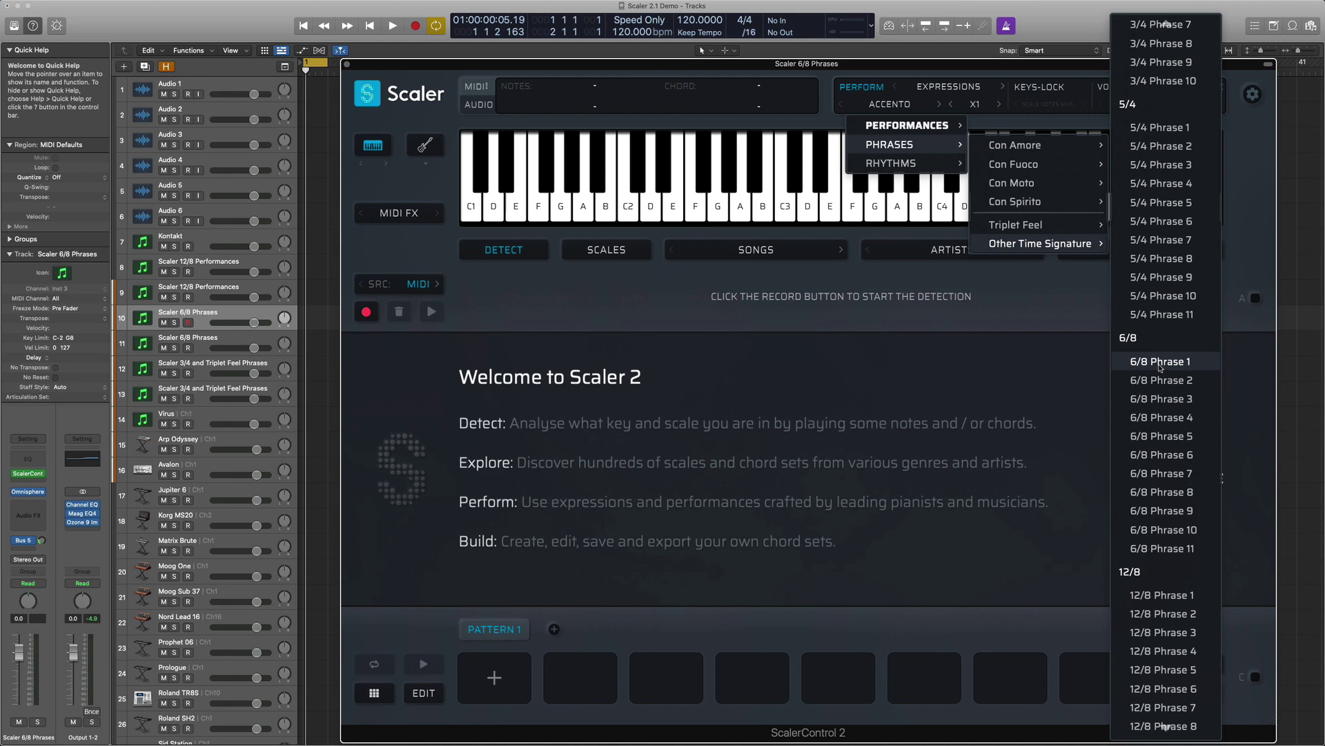
{"action": "left_click", "coordinate": [1158, 361]}
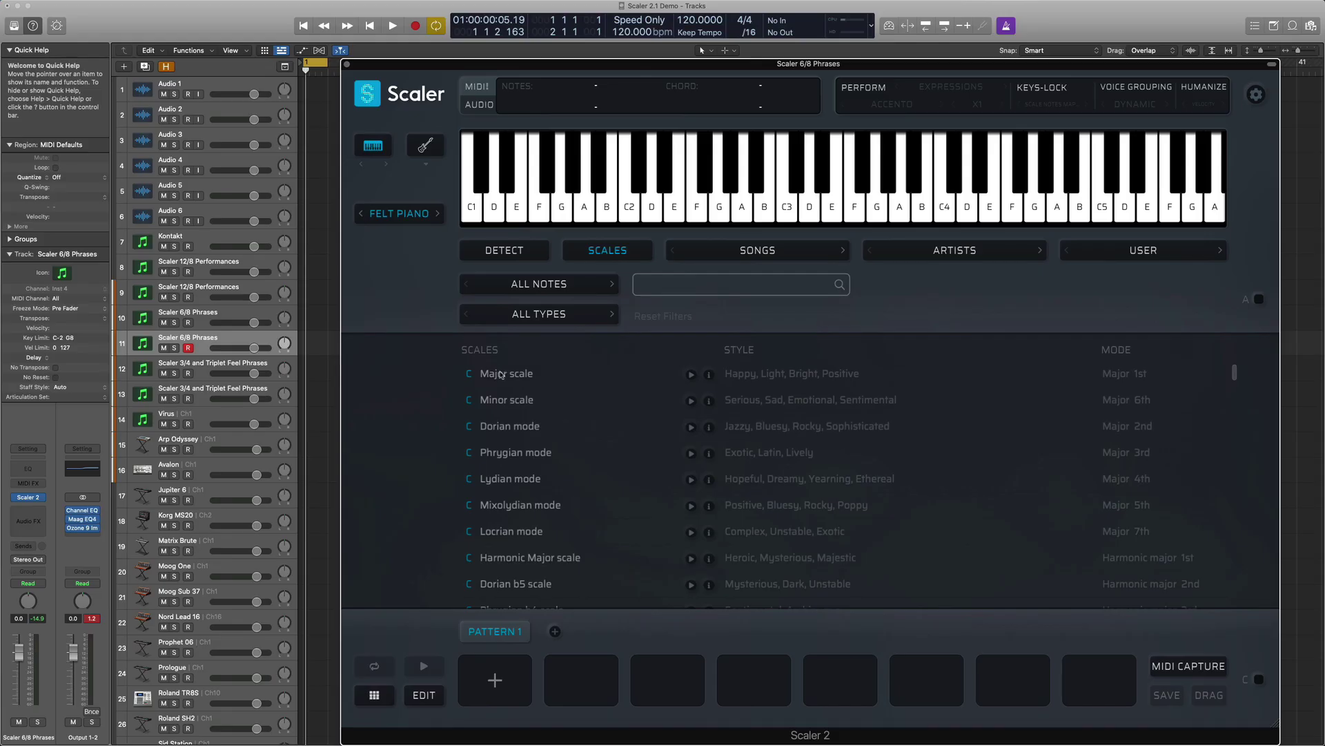
Load C Major scale chords with the 6/8 Phrase 6 phrase and MIDI binding, then close the phrases menu.
{"action": "left_click", "coordinate": [502, 375]}
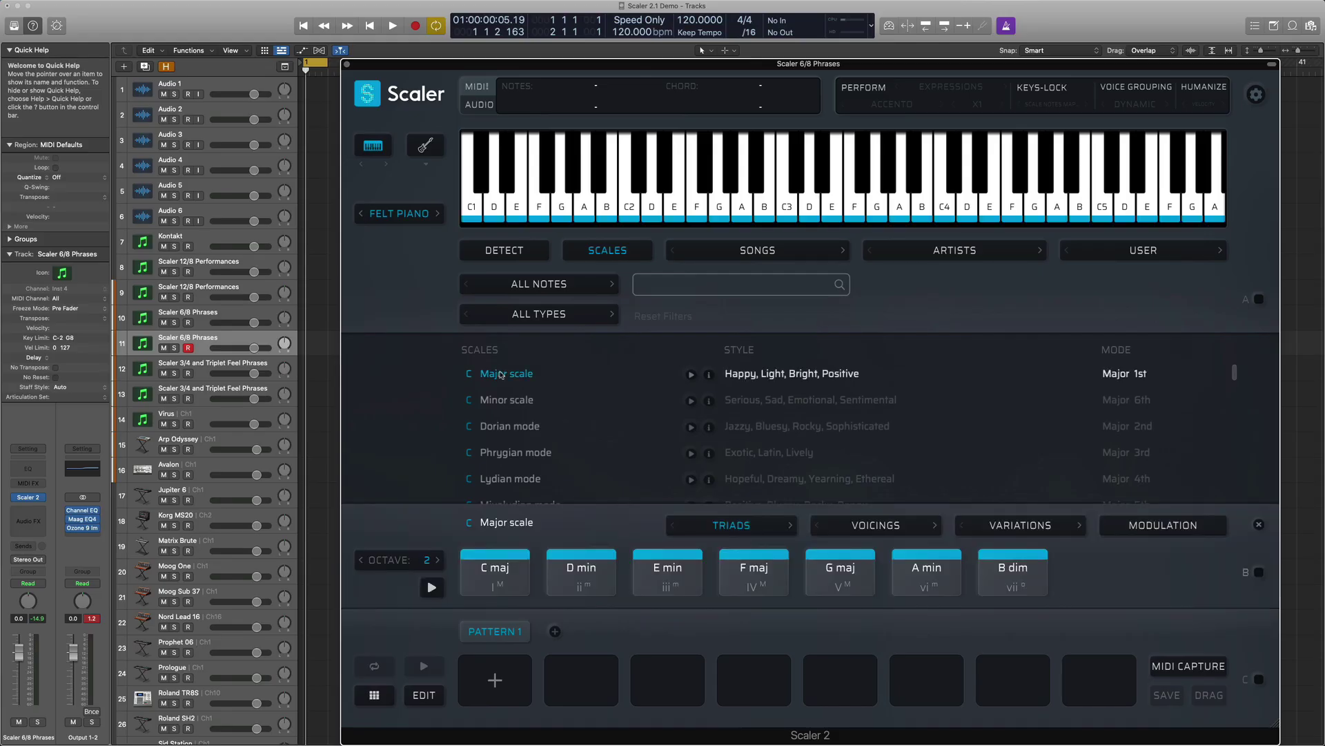
{"action": "left_click", "coordinate": [898, 105]}
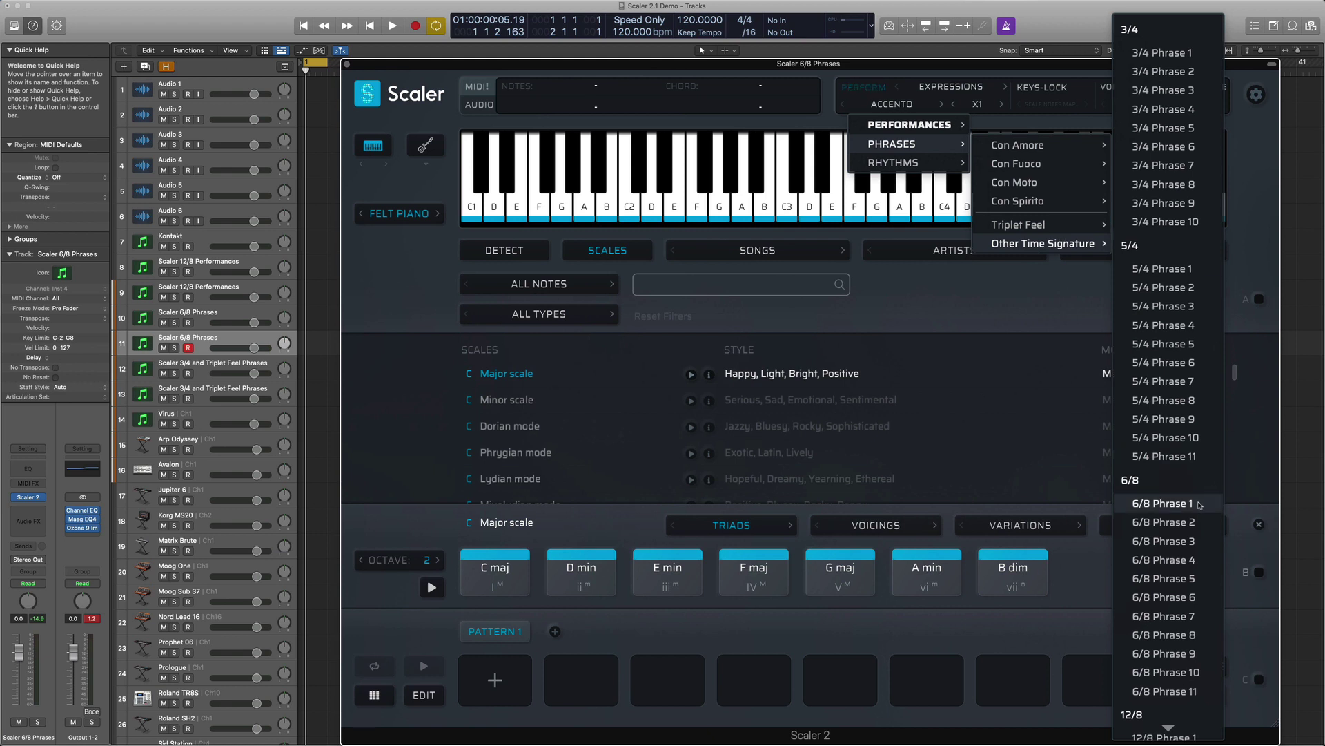
{"action": "left_click", "coordinate": [1164, 597]}
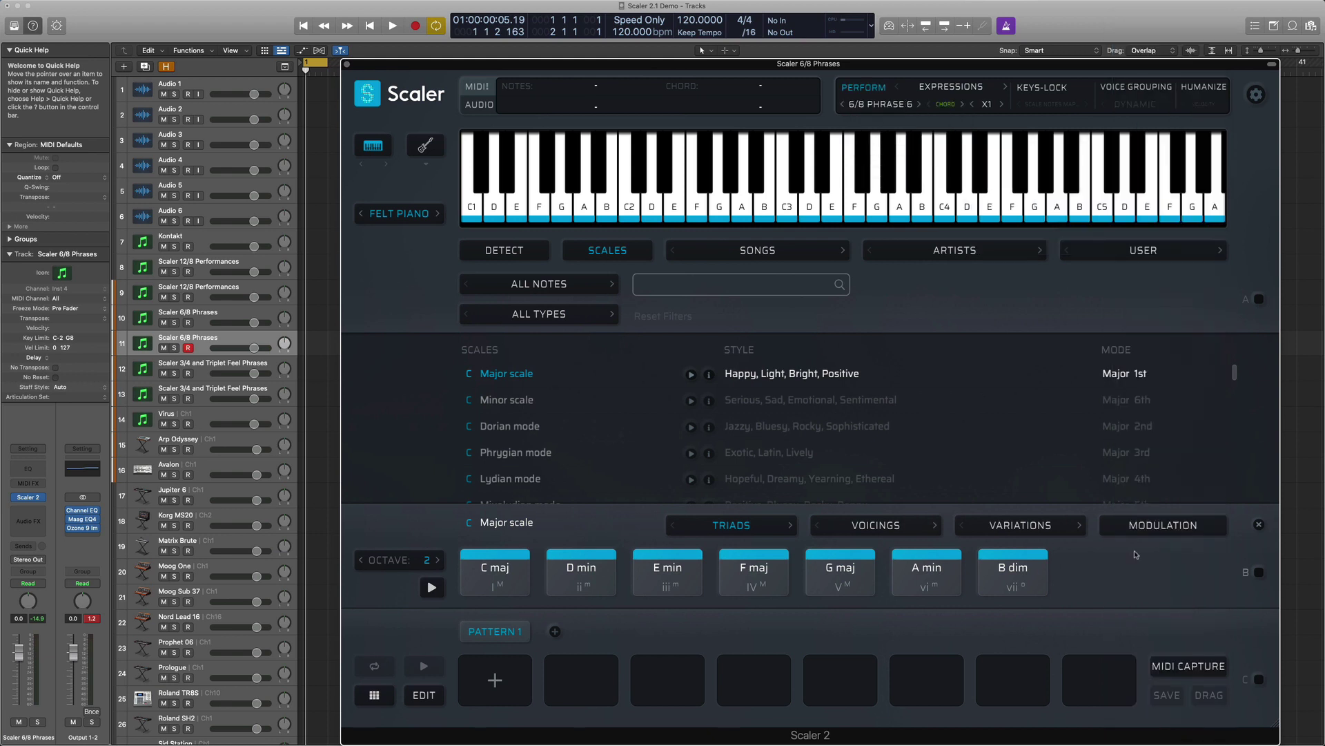
{"action": "left_click", "coordinate": [1260, 574]}
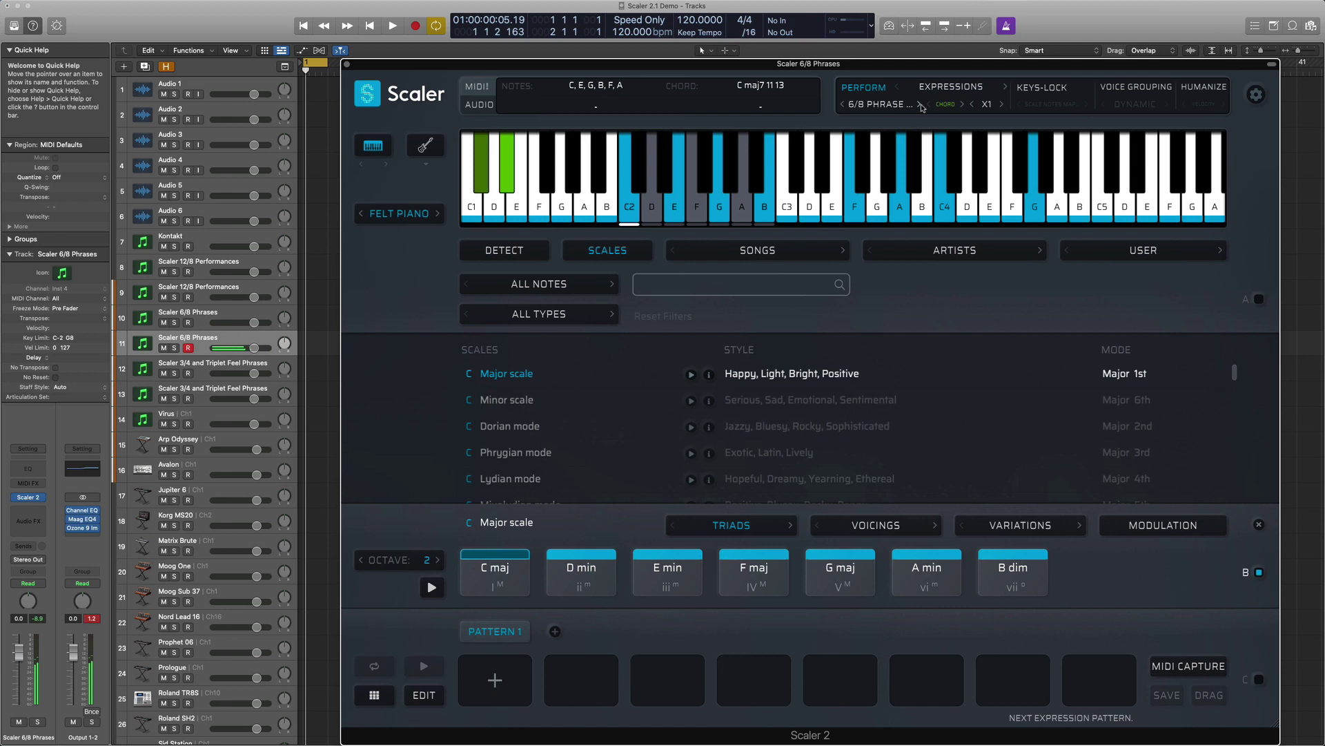
{"action": "left_click", "coordinate": [878, 105]}
{"action": "mouse_move", "coordinate": [892, 144]}
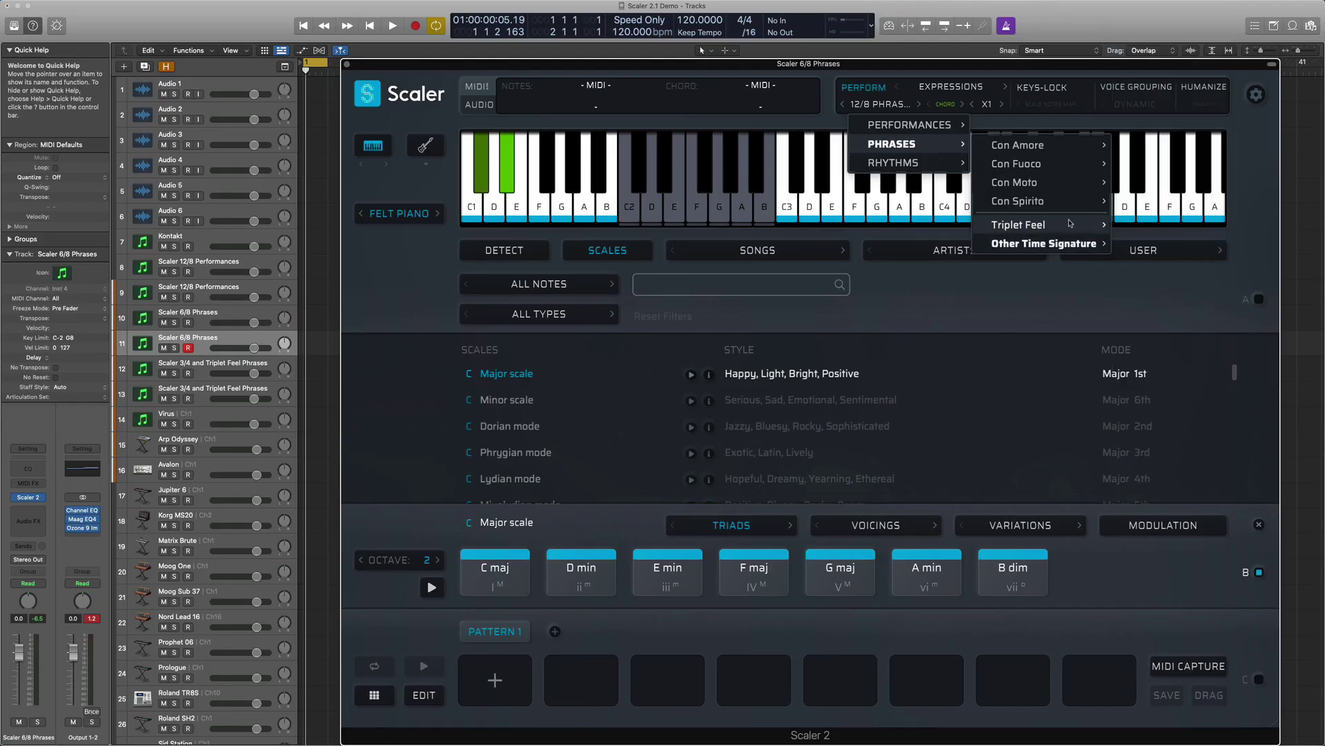
{"action": "left_click", "coordinate": [1180, 262]}
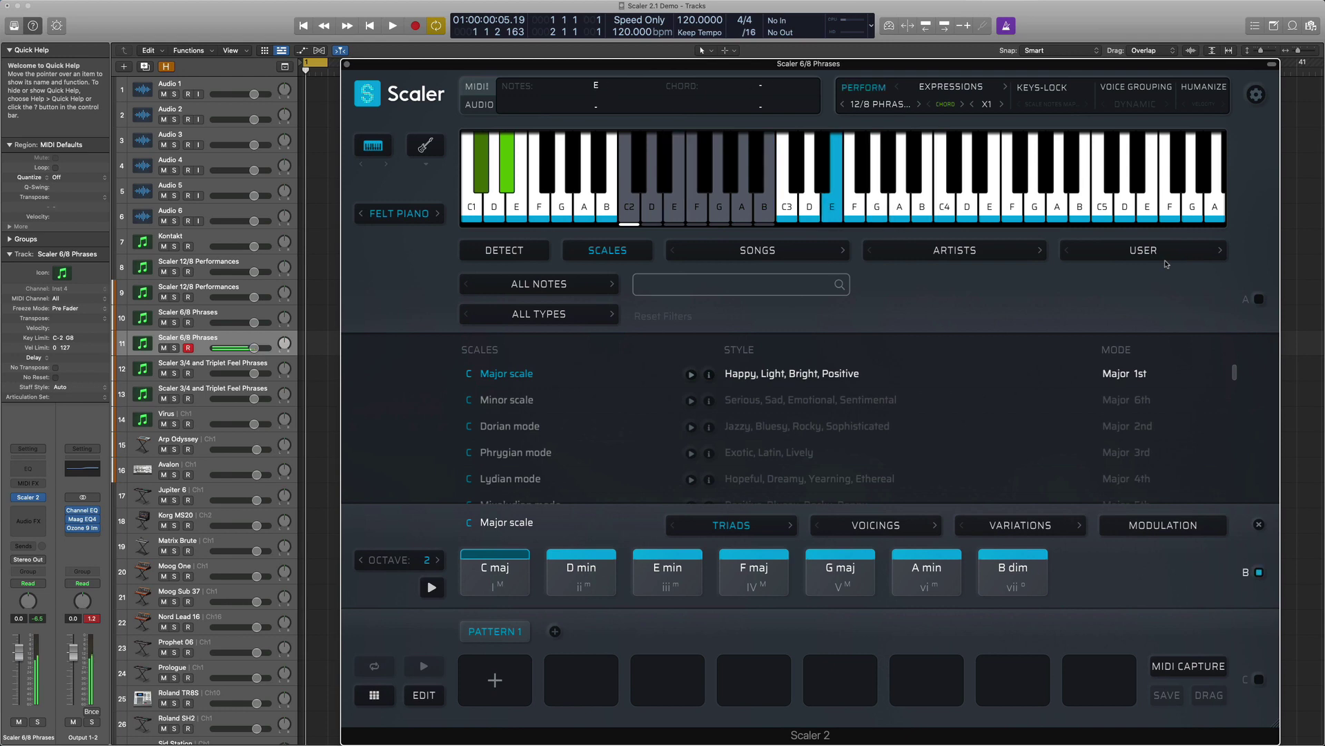
On the 3/4 and Triplet Feel Phrases track, apply 3/4 Phrase 1 and bind Eb Major chords.
{"action": "key", "text": "Down"}
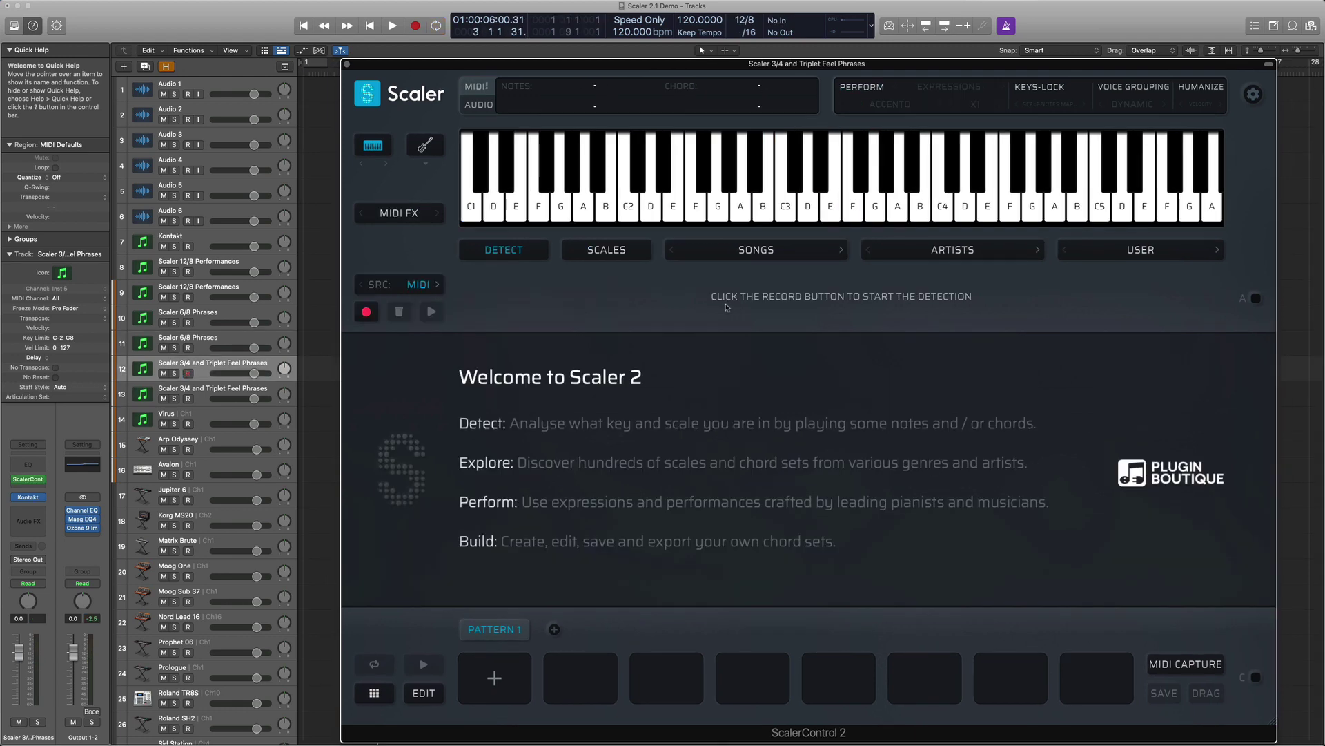
{"action": "left_click", "coordinate": [890, 103]}
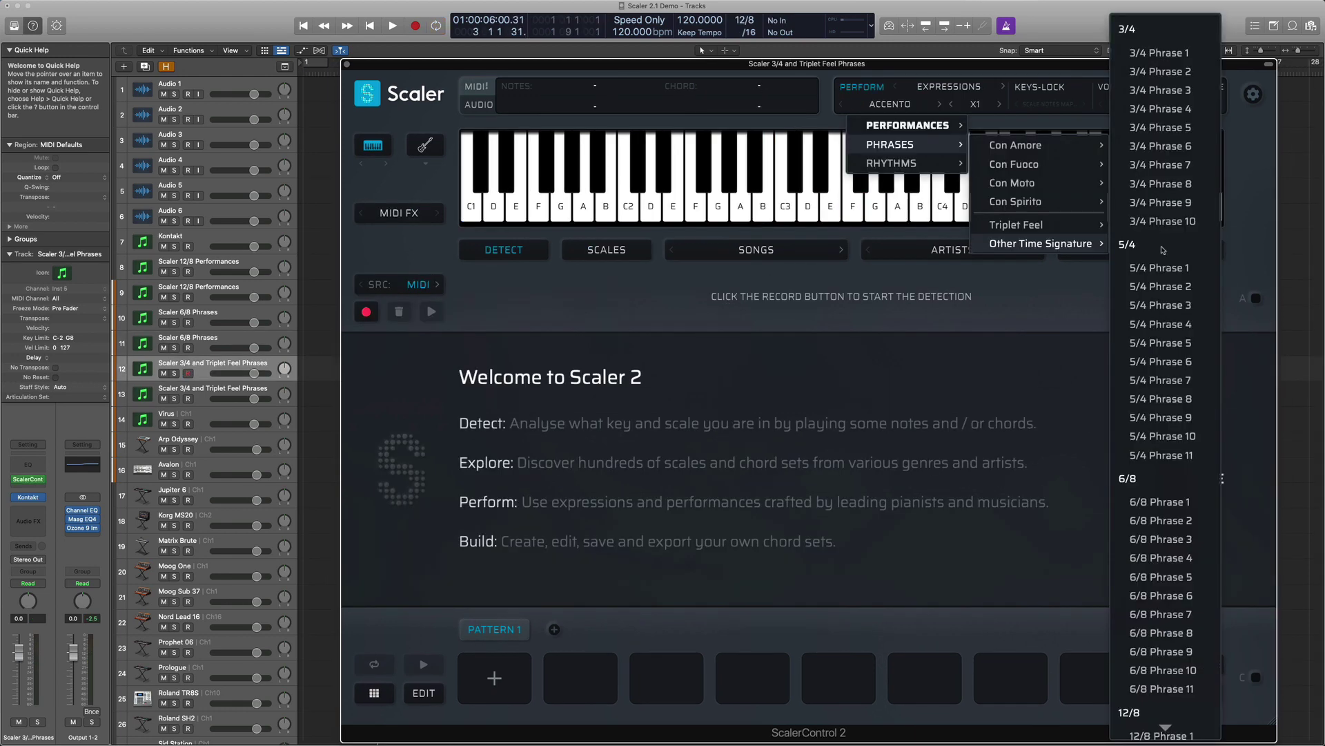
{"action": "left_click", "coordinate": [1158, 54]}
{"action": "left_click", "coordinate": [622, 250]}
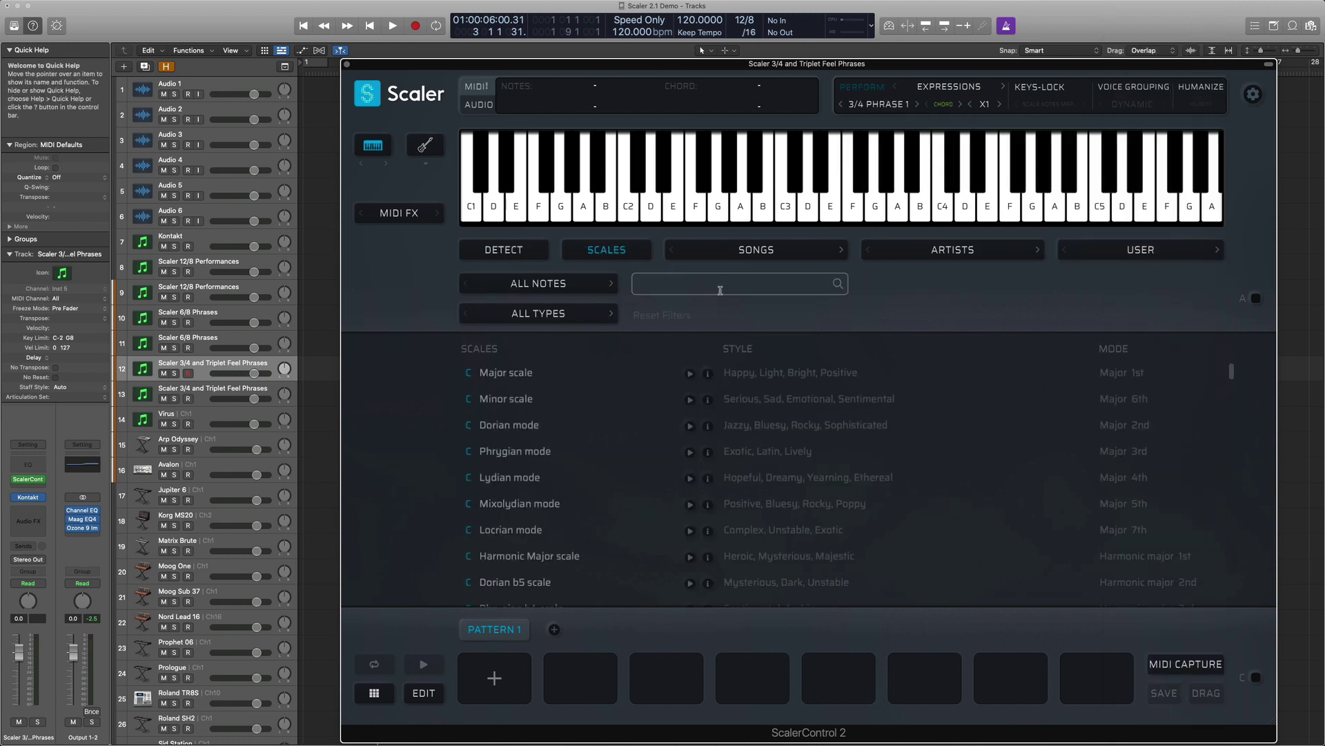
{"action": "type", "text": "eb"}
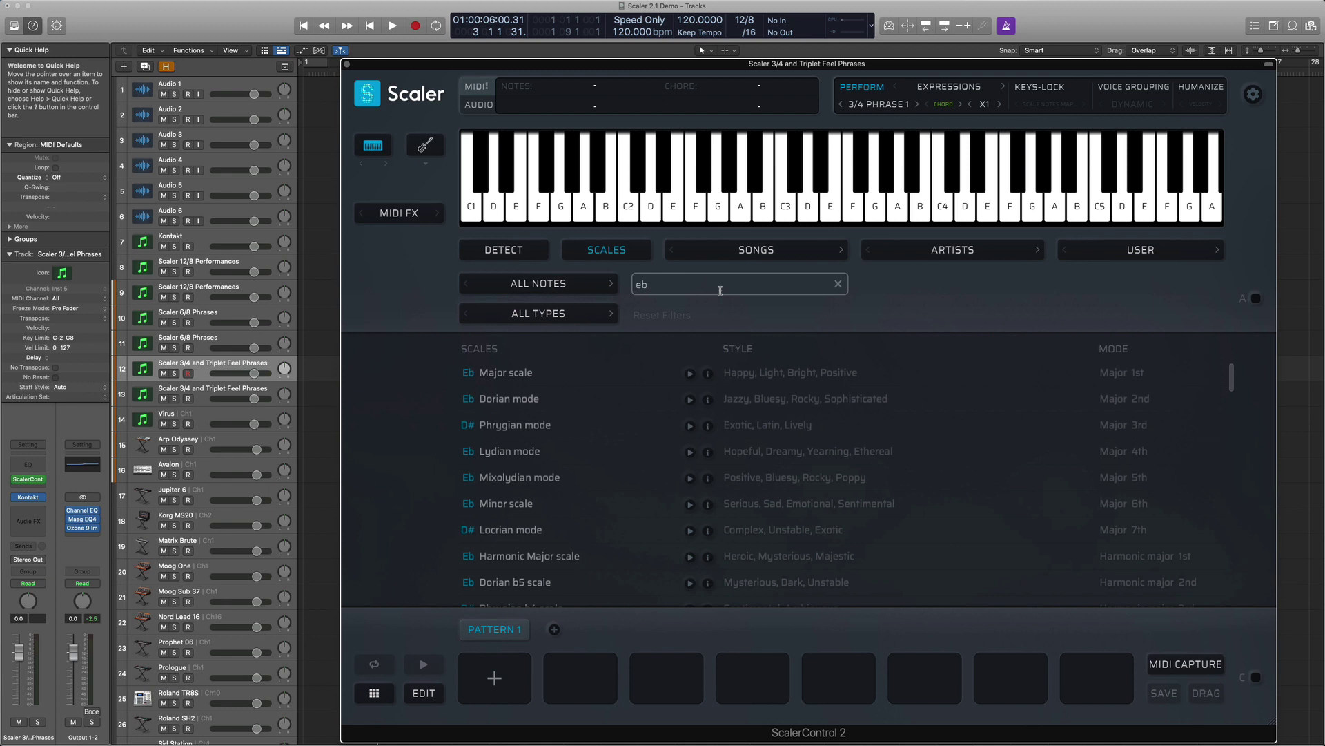
{"action": "type", "text": " m"}
{"action": "left_click", "coordinate": [531, 374]}
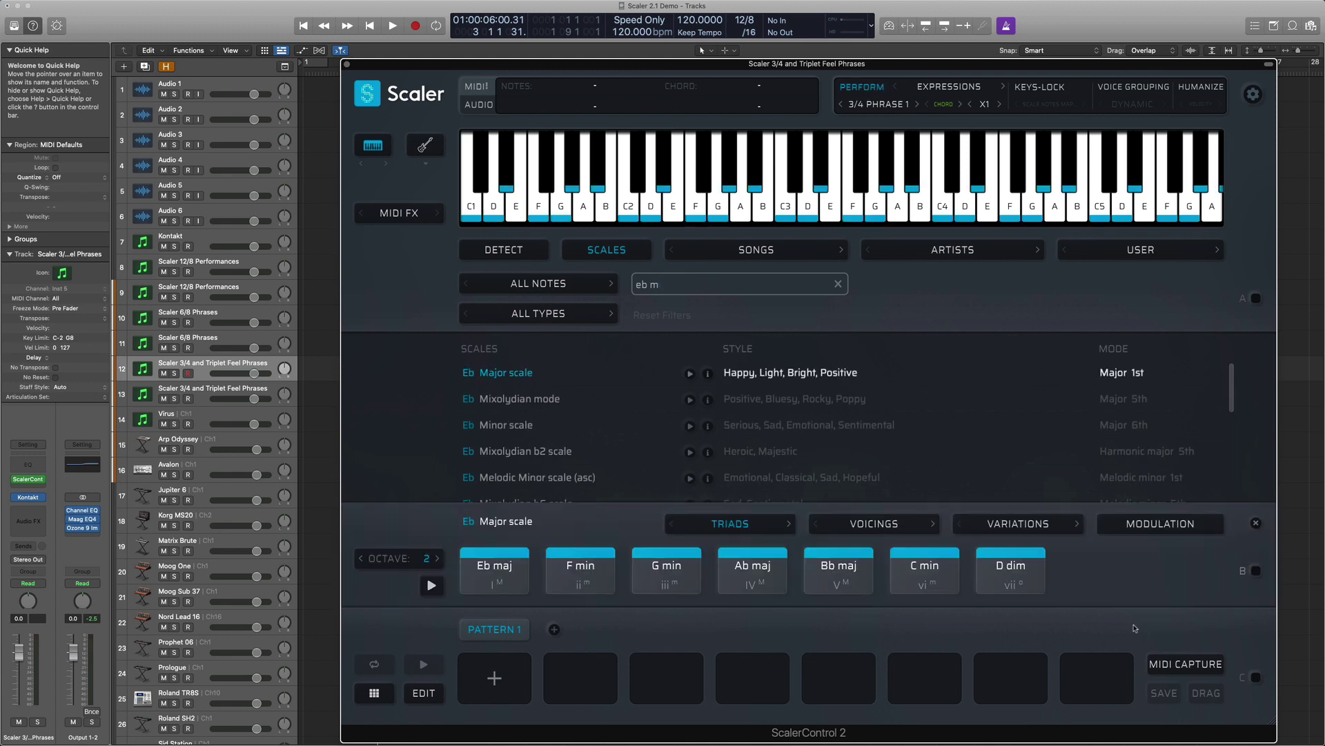
{"action": "left_click", "coordinate": [1255, 571]}
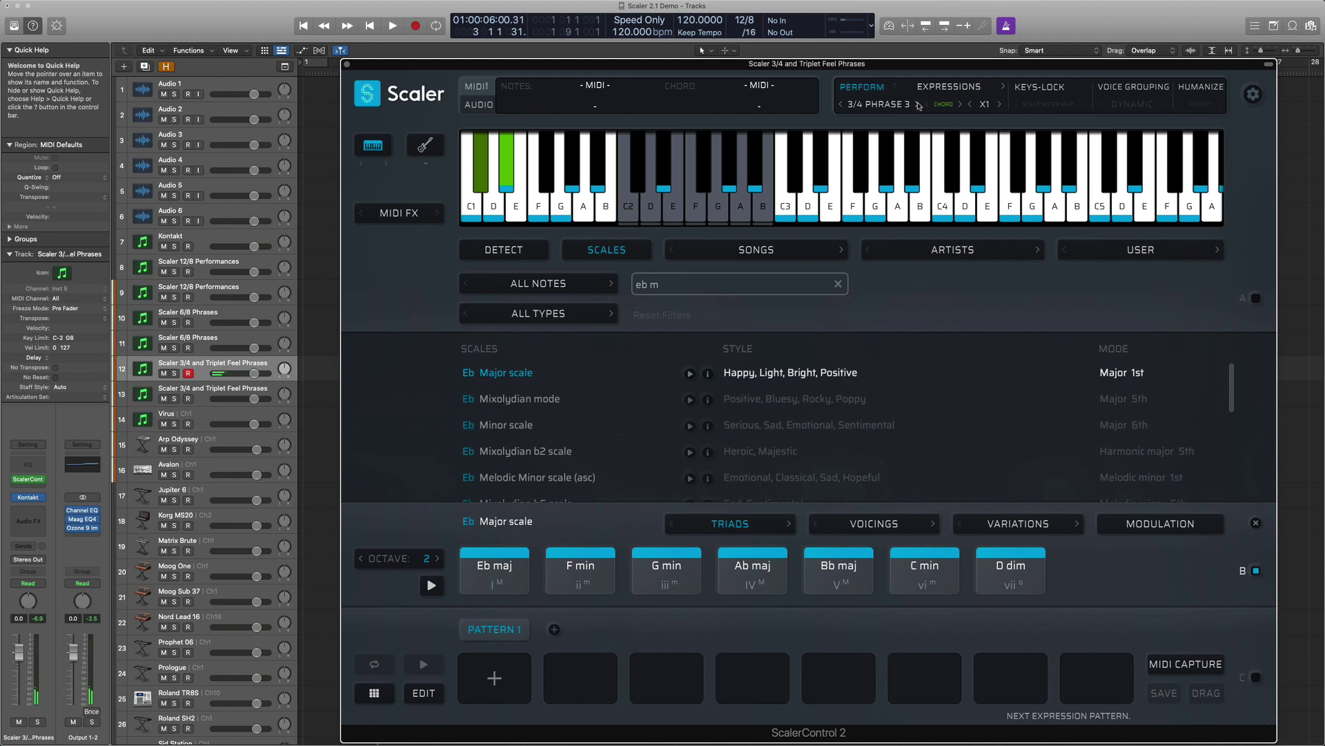
{"action": "left_click", "coordinate": [899, 108]}
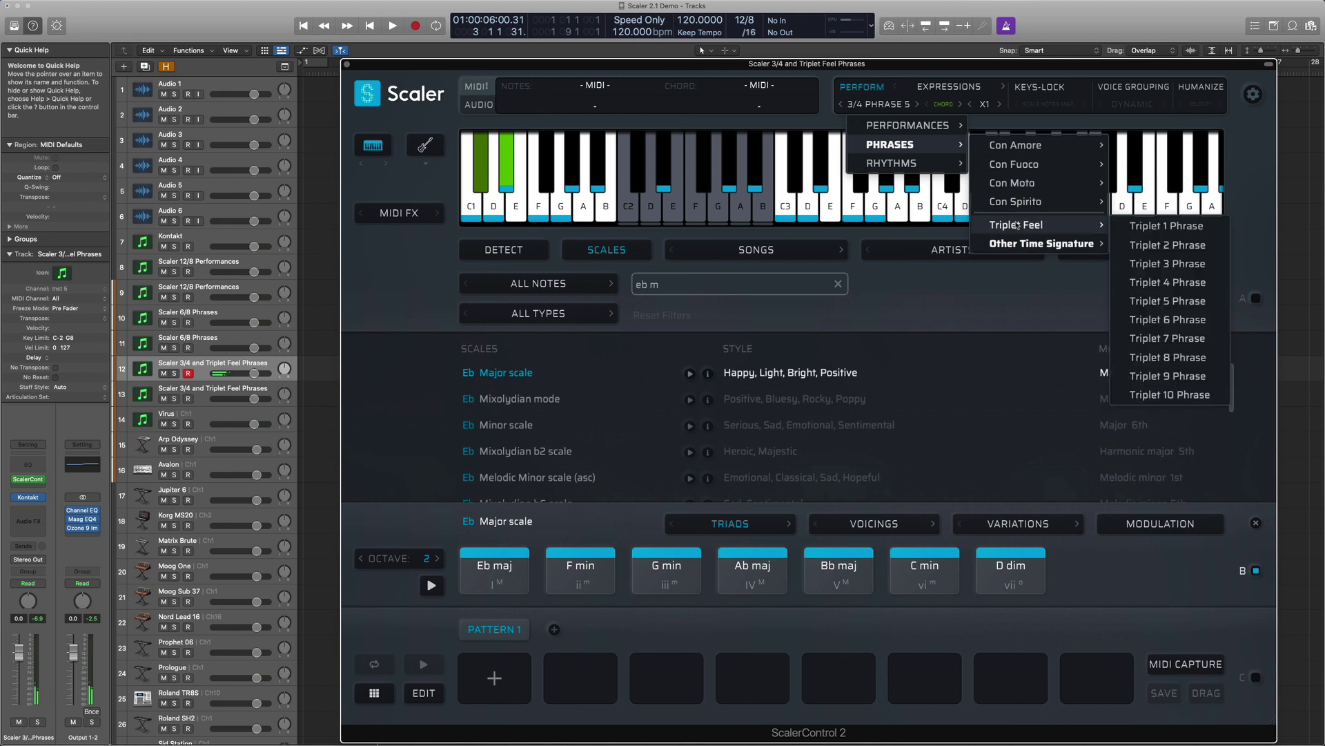
{"action": "mouse_move", "coordinate": [1016, 225]}
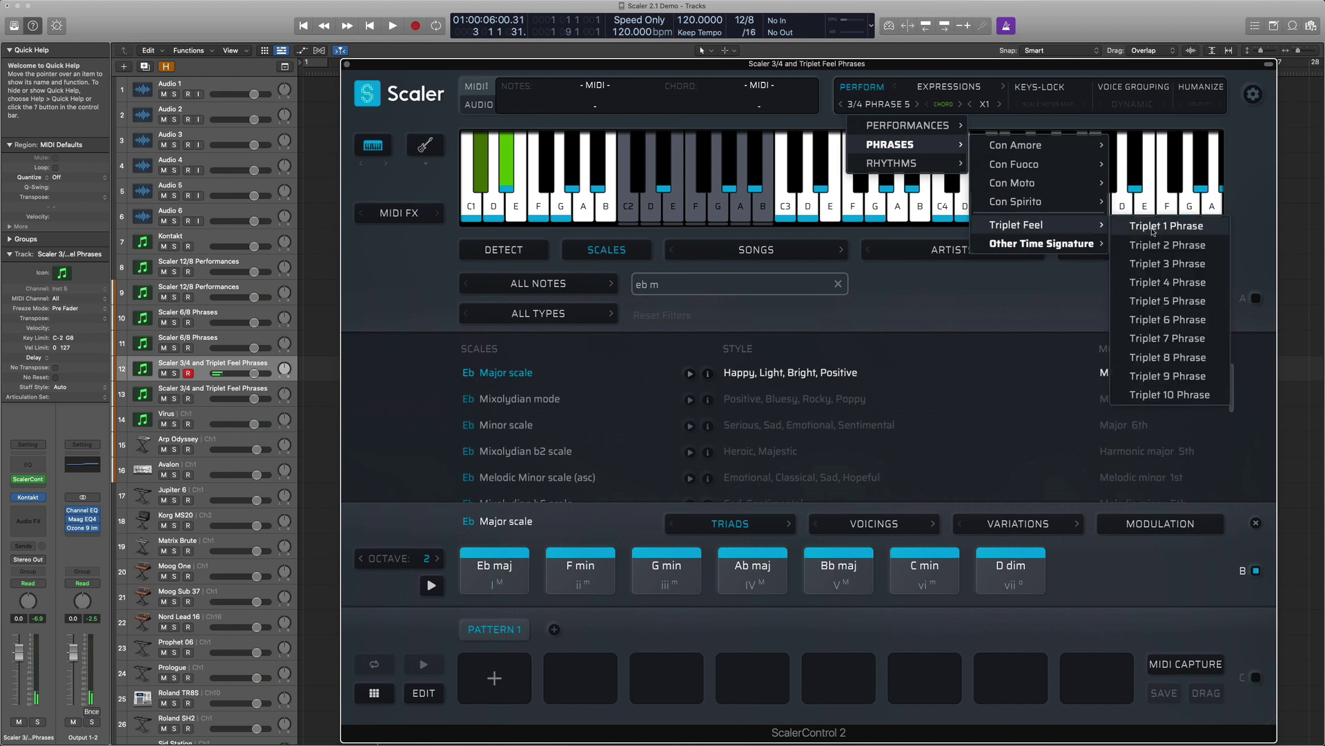
Apply the Triplet 1 Phrase, set the project to 4/4, and start playback.
{"action": "left_click", "coordinate": [1153, 230]}
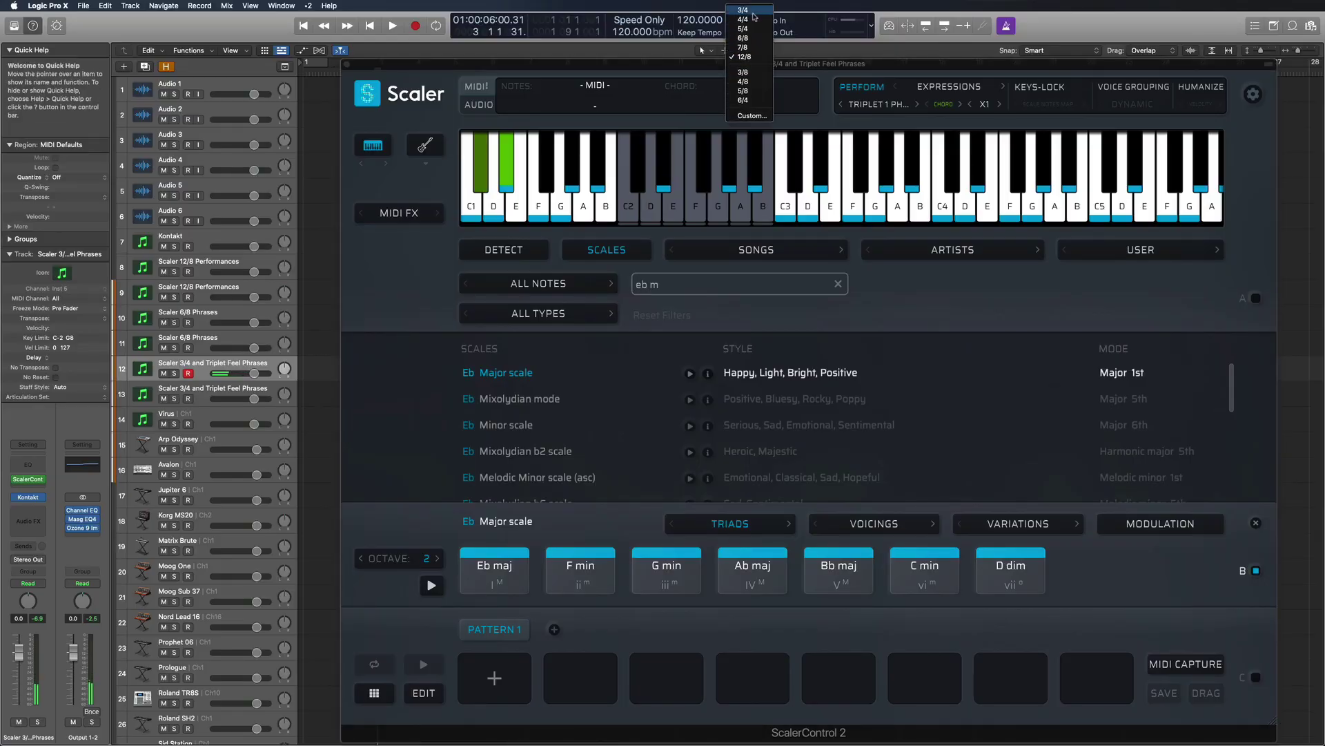
{"action": "left_click", "coordinate": [753, 21]}
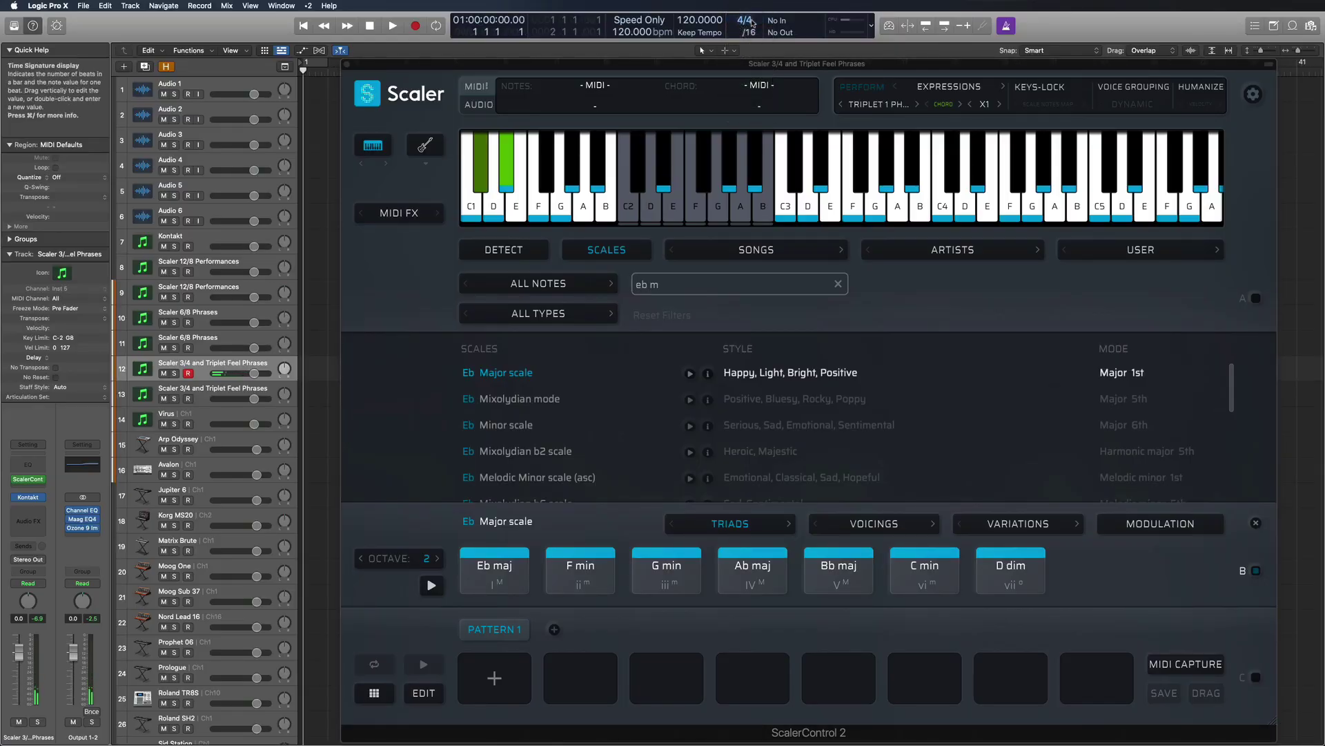
{"action": "key", "text": "space"}
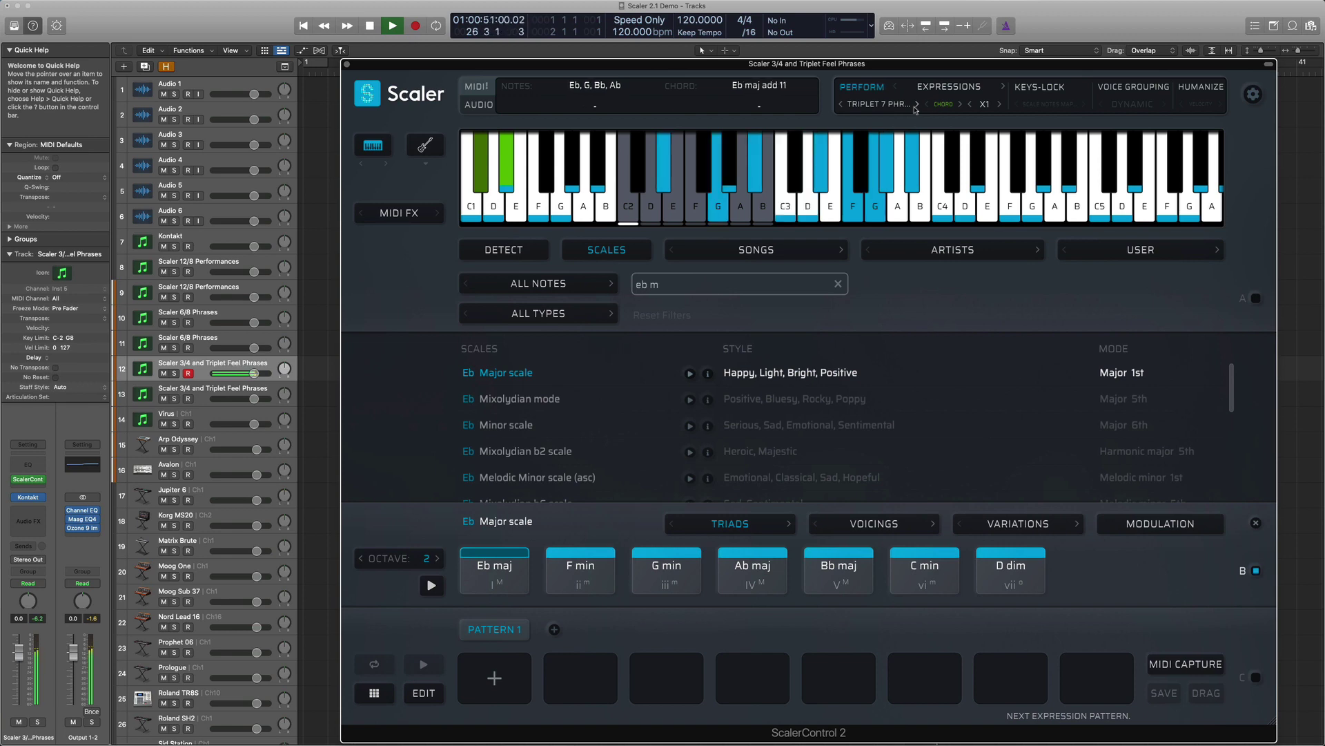
On the next track, audition the Ballabile phrase with a note, then switch to Cabaletta.
{"action": "key", "text": "Down"}
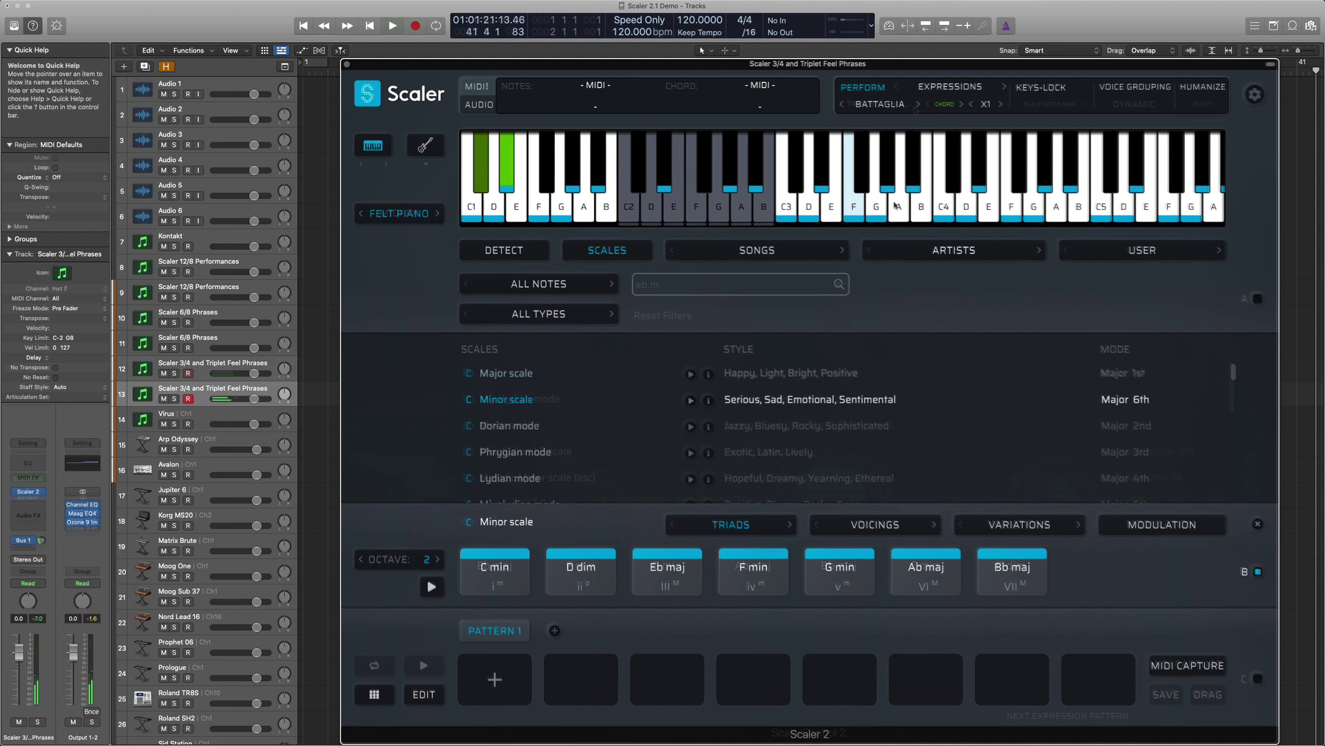
{"action": "left_click", "coordinate": [911, 104]}
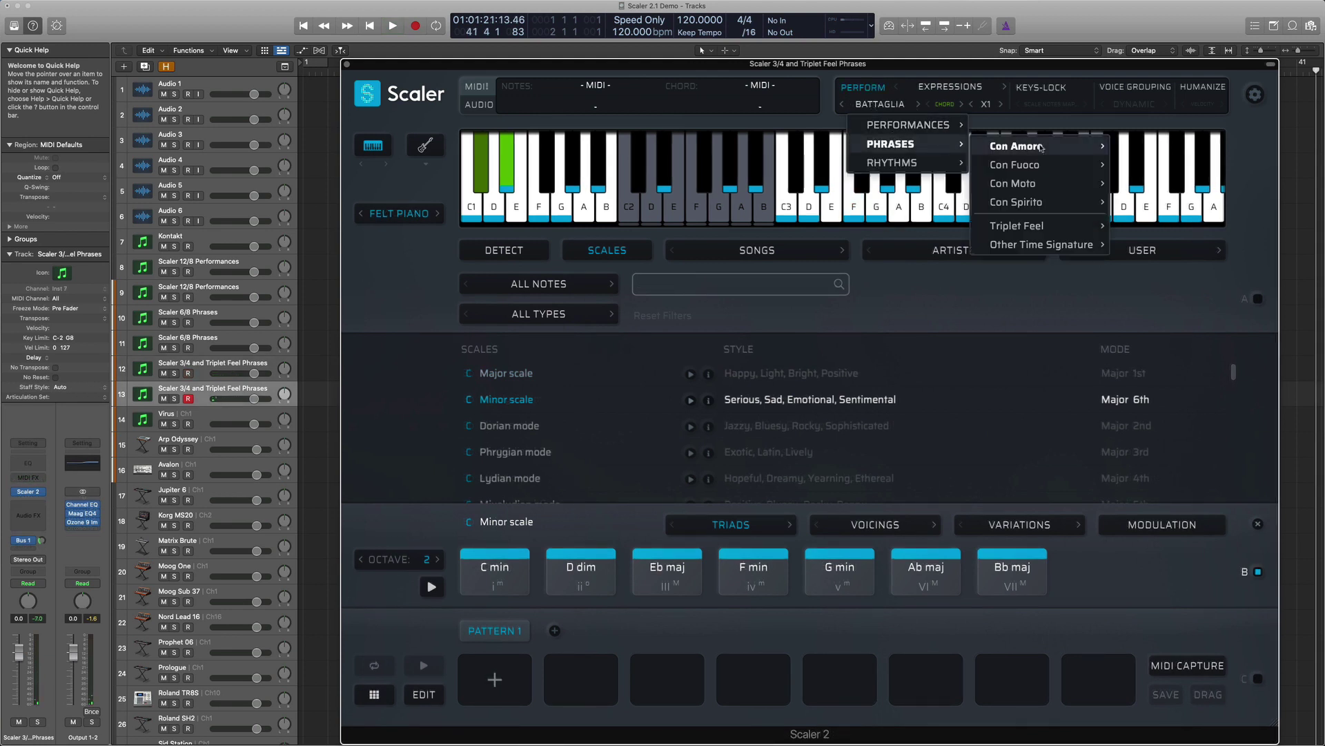
{"action": "mouse_move", "coordinate": [852, 54]}
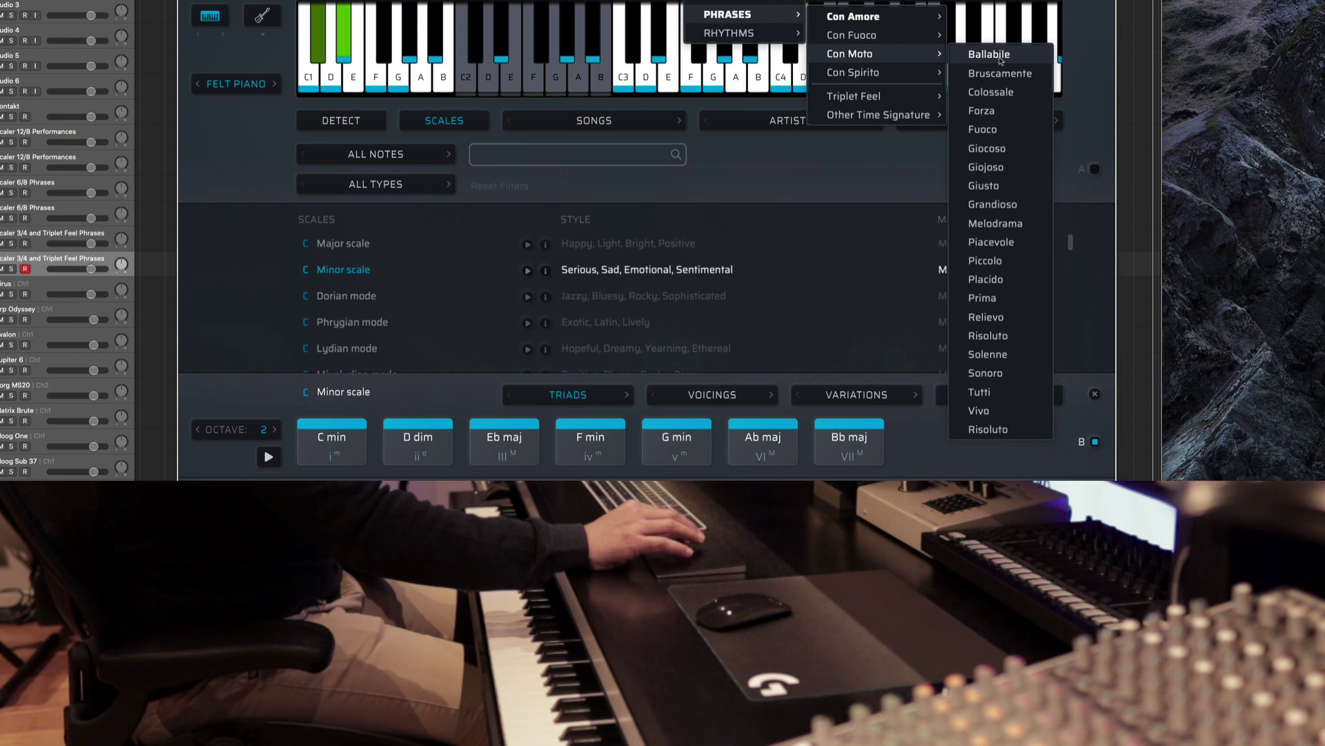
{"action": "left_click", "coordinate": [1160, 188]}
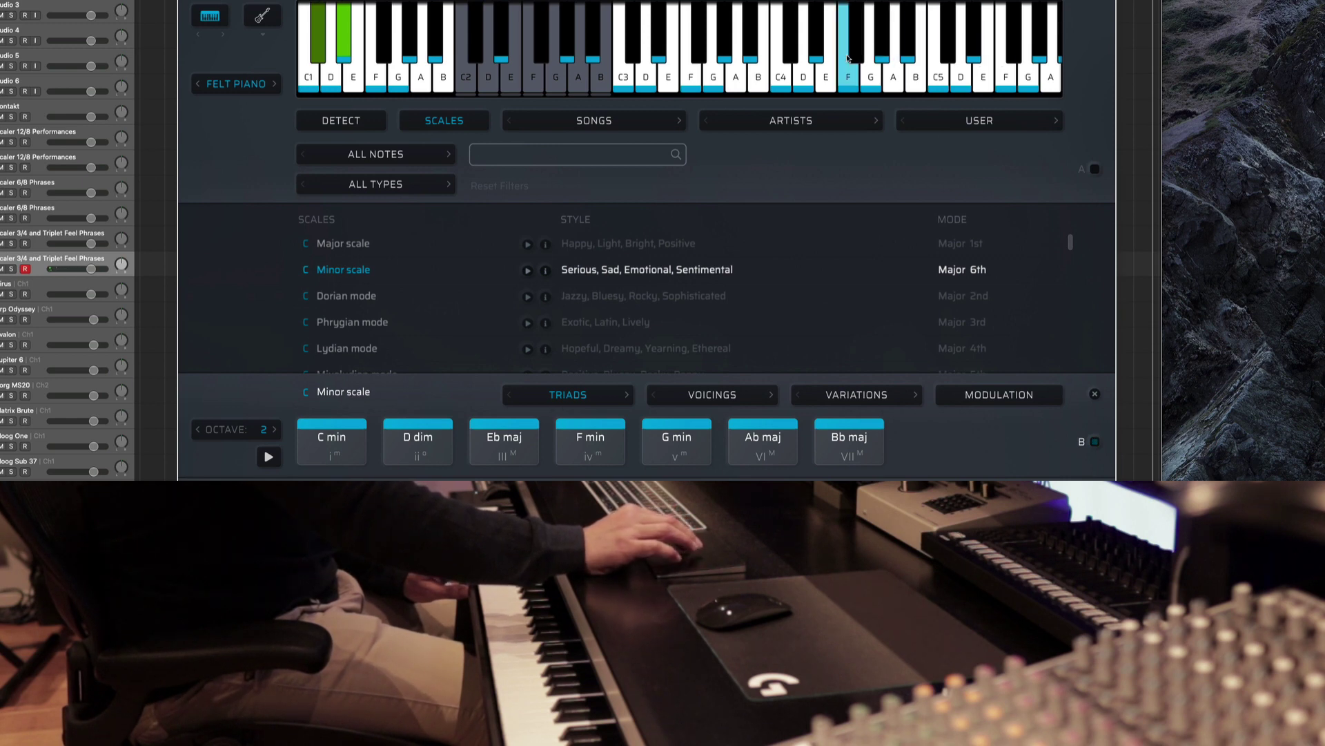
{"action": "left_click", "coordinate": [820, 44]}
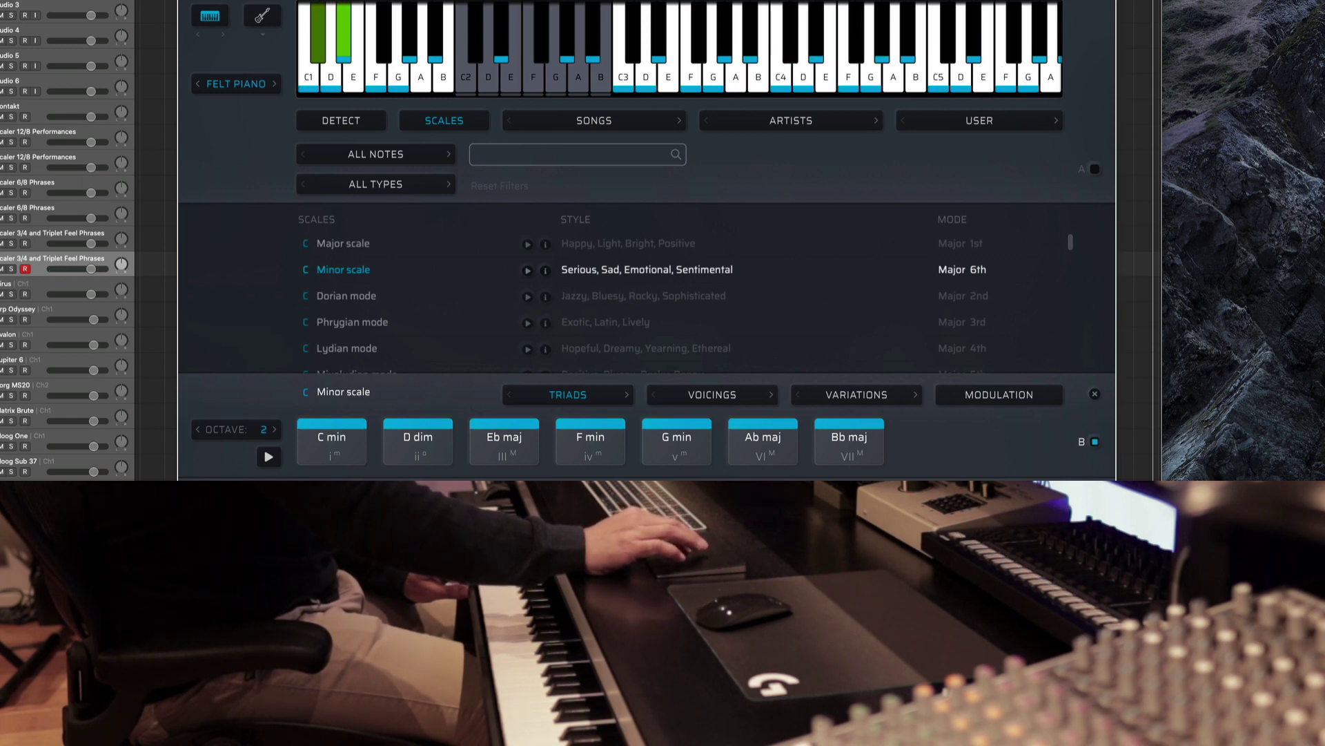
{"action": "left_click", "coordinate": [728, 5]}
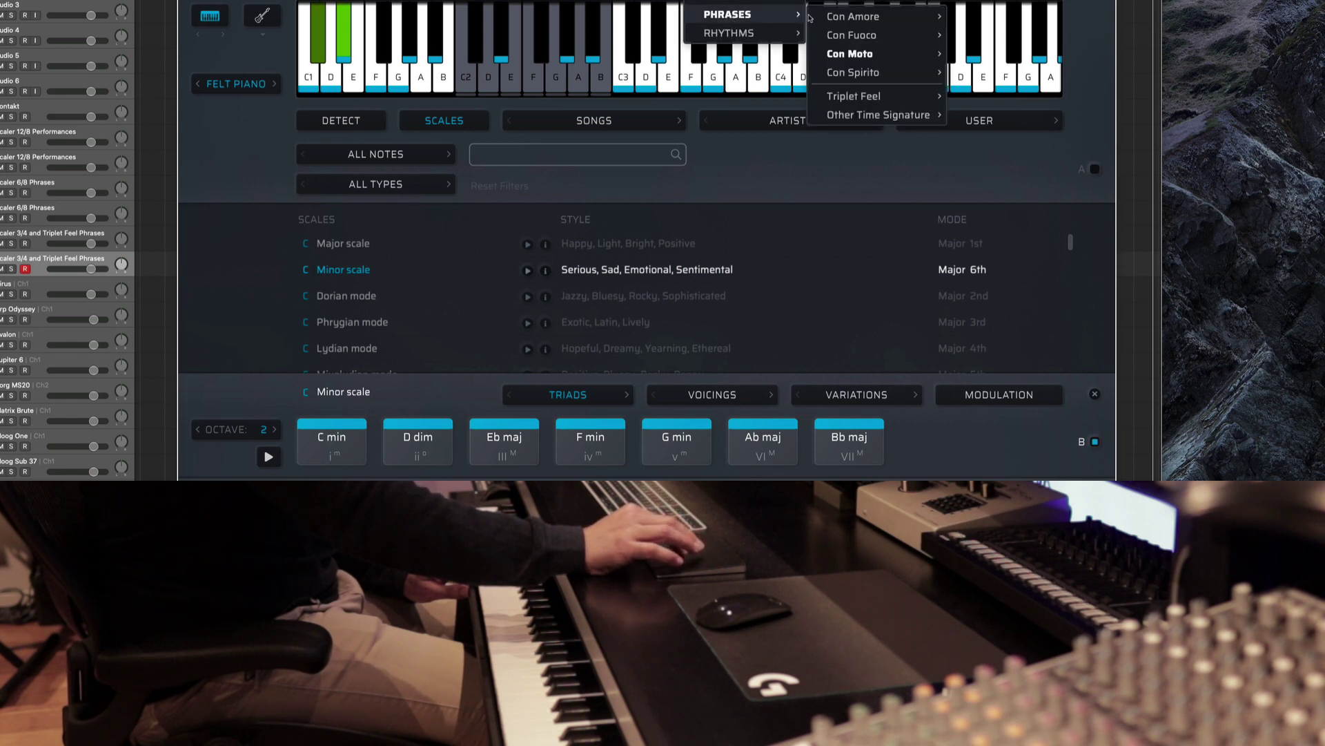
{"action": "mouse_move", "coordinate": [853, 73]}
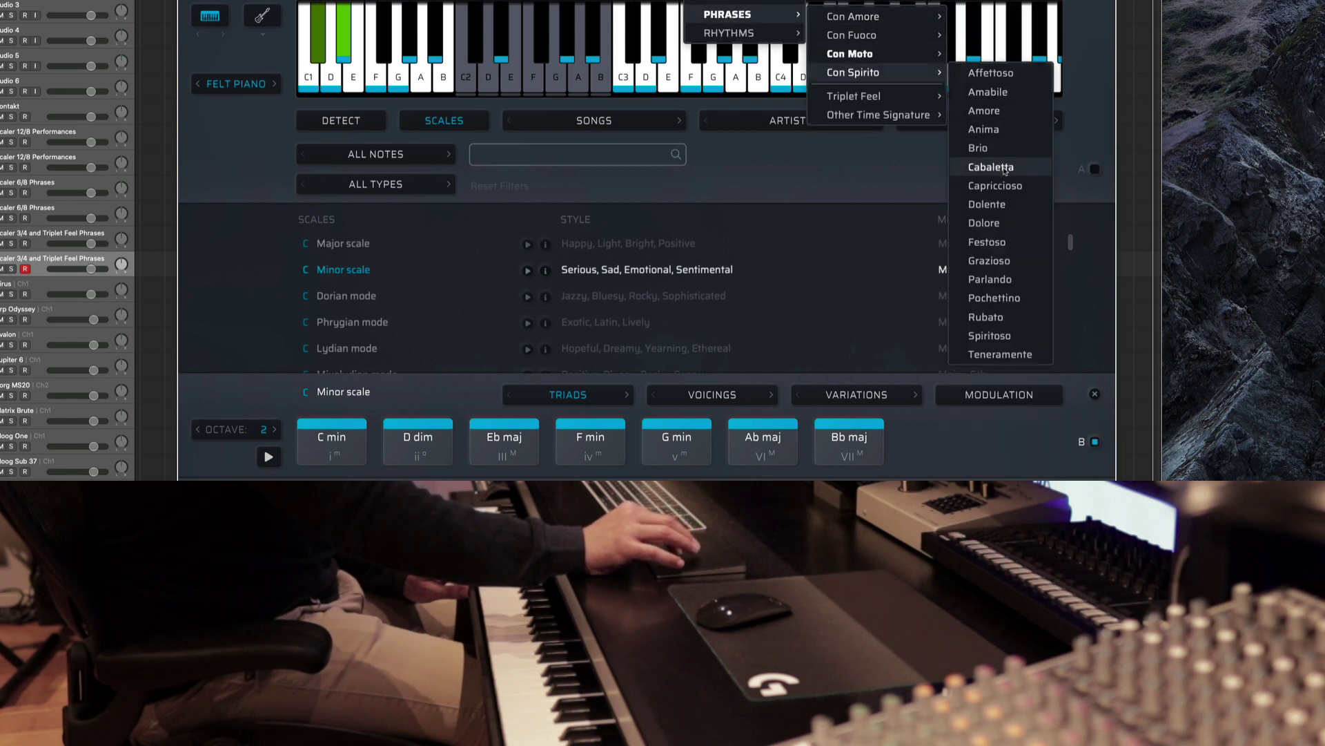
{"action": "left_click", "coordinate": [1005, 167]}
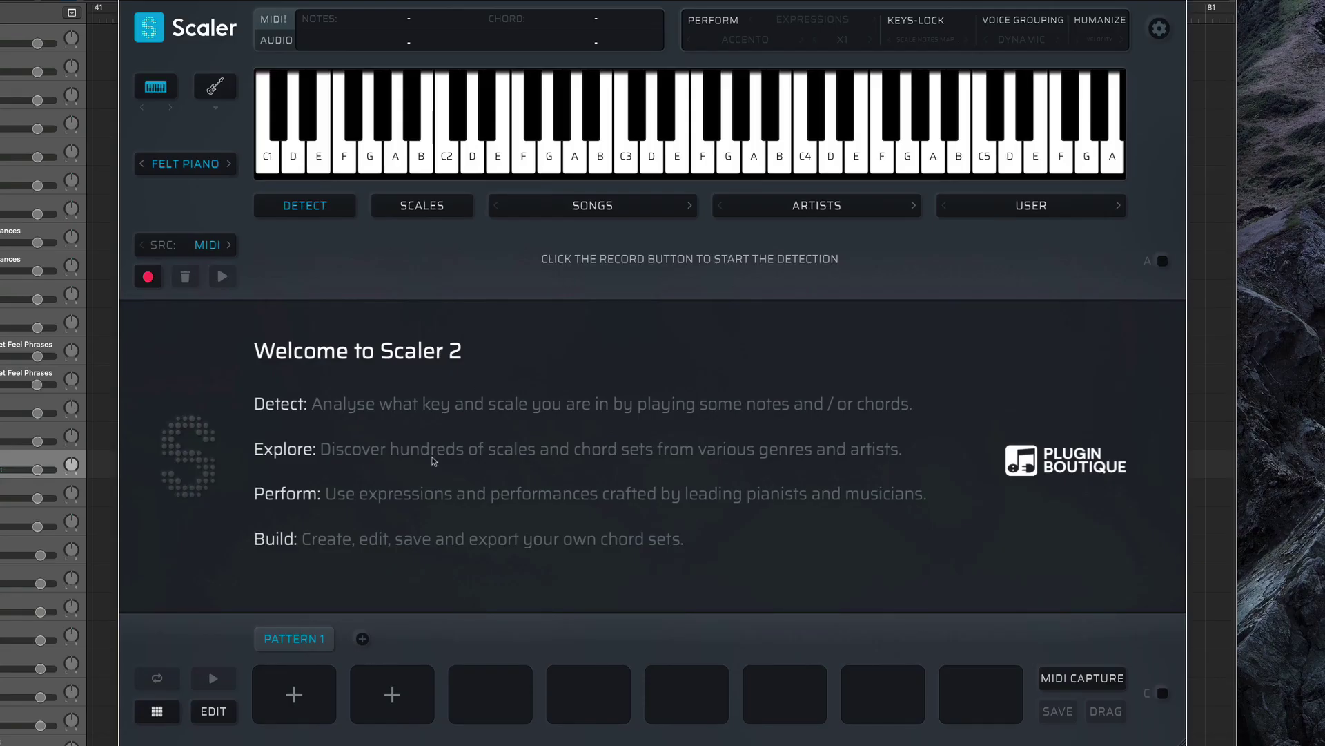
Place C maj in the first pattern slot from the Circle of Fifths and bind keyboard input.
{"action": "left_click", "coordinate": [294, 696]}
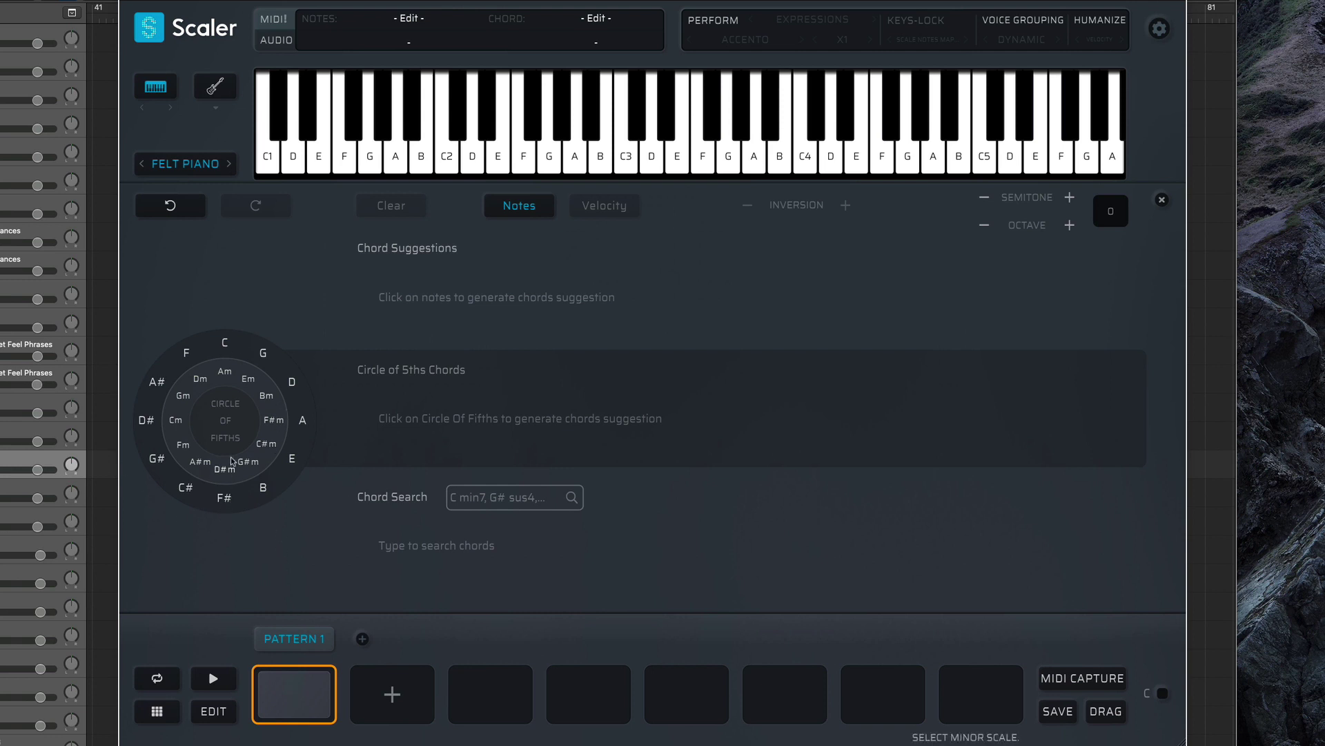
{"action": "left_click", "coordinate": [224, 346]}
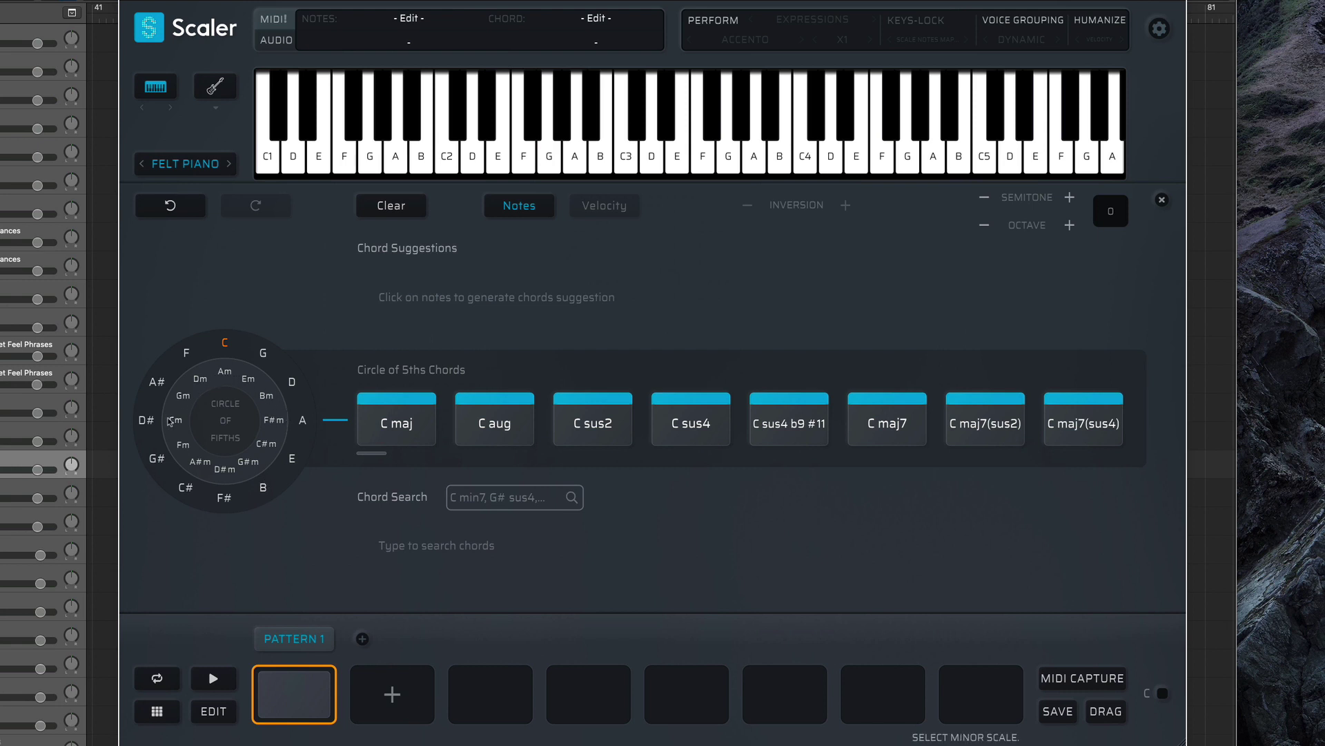
{"action": "left_click", "coordinate": [175, 422]}
{"action": "left_click", "coordinate": [224, 343]}
{"action": "left_click_drag", "start_coordinate": [388, 423], "coordinate": [296, 692]}
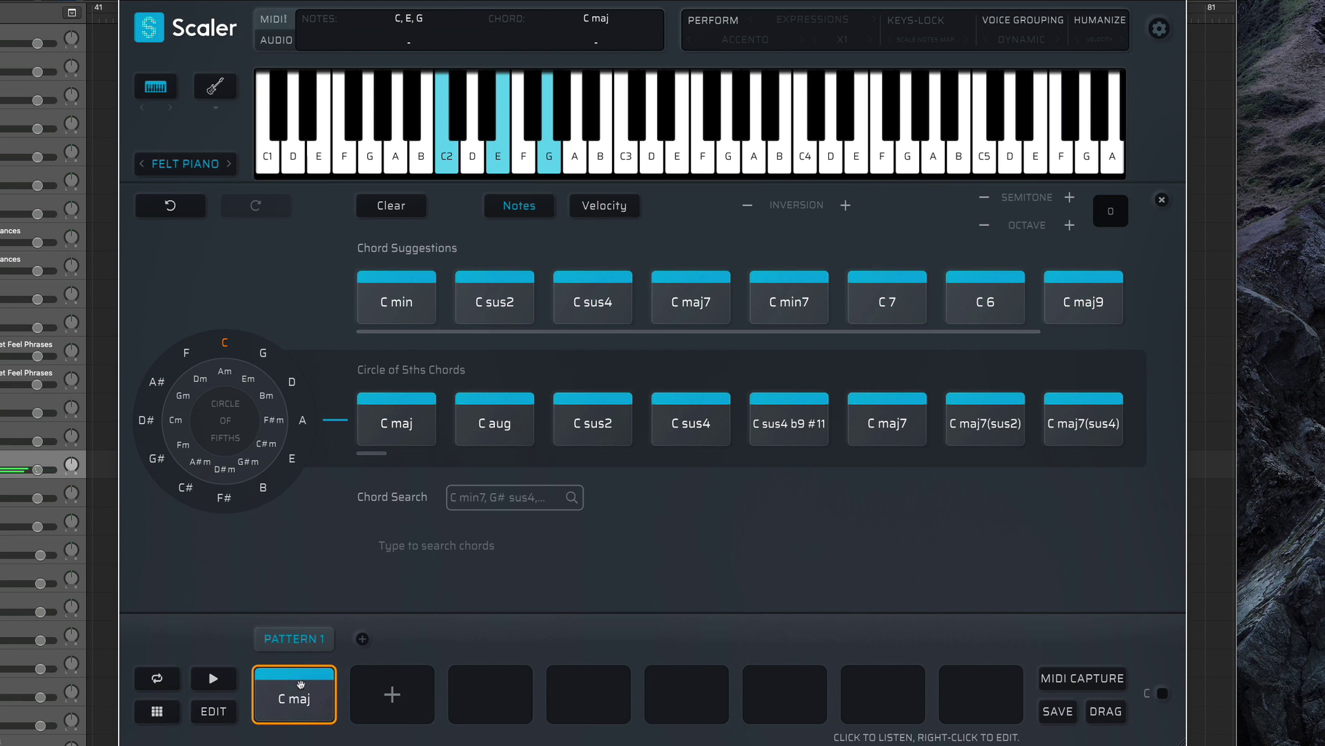
{"action": "left_click", "coordinate": [1162, 694]}
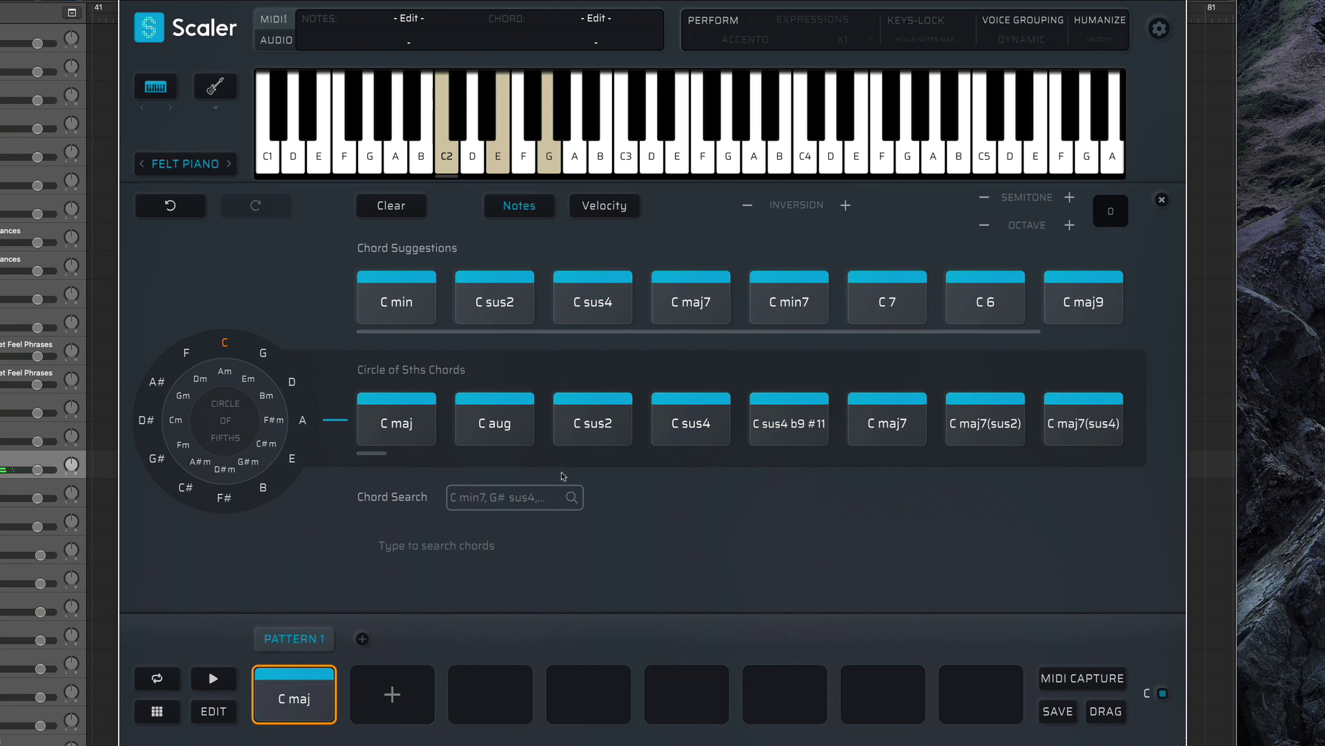
Add D#/Eb sus2, A#/Bb maj and F maj to pattern slots two through four.
{"action": "left_click", "coordinate": [147, 422]}
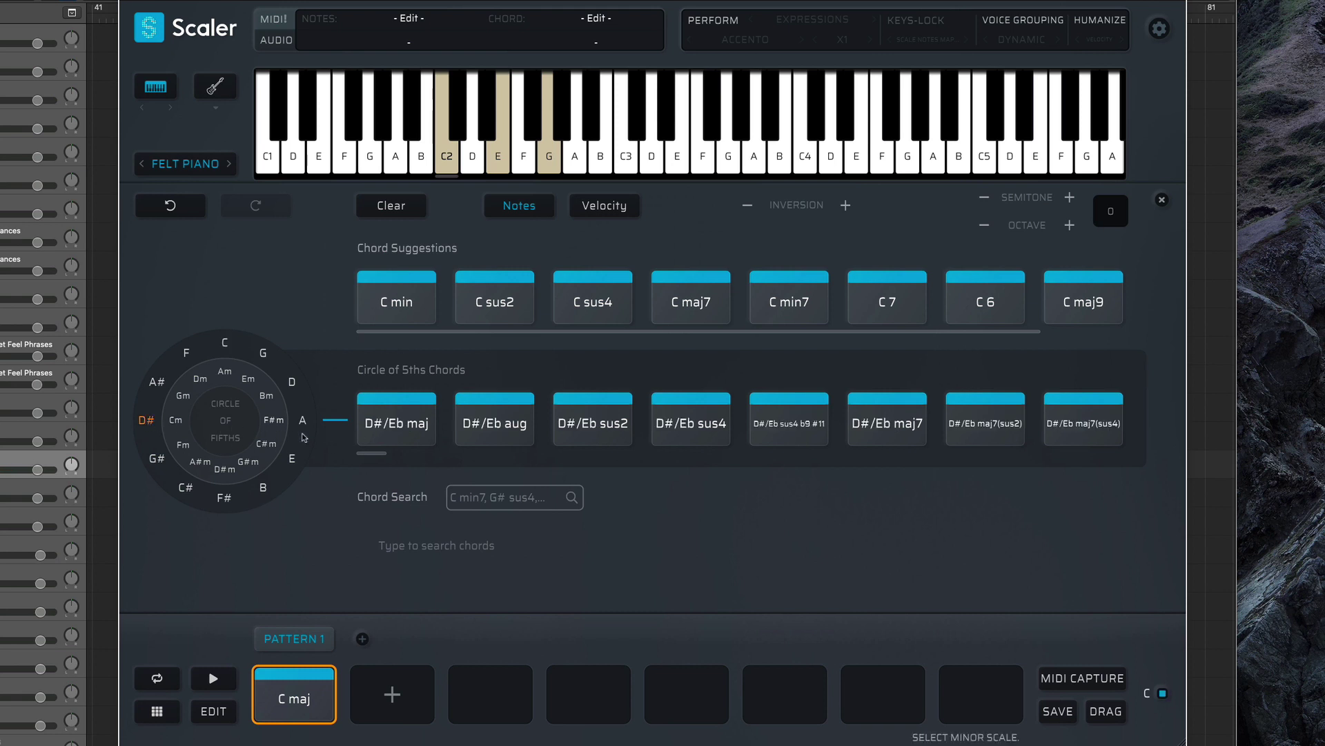
{"action": "mouse_move", "coordinate": [580, 427]}
{"action": "left_mouse_down"}
{"action": "mouse_move", "coordinate": [480, 589]}
{"action": "mouse_move", "coordinate": [387, 667]}
{"action": "left_mouse_up"}
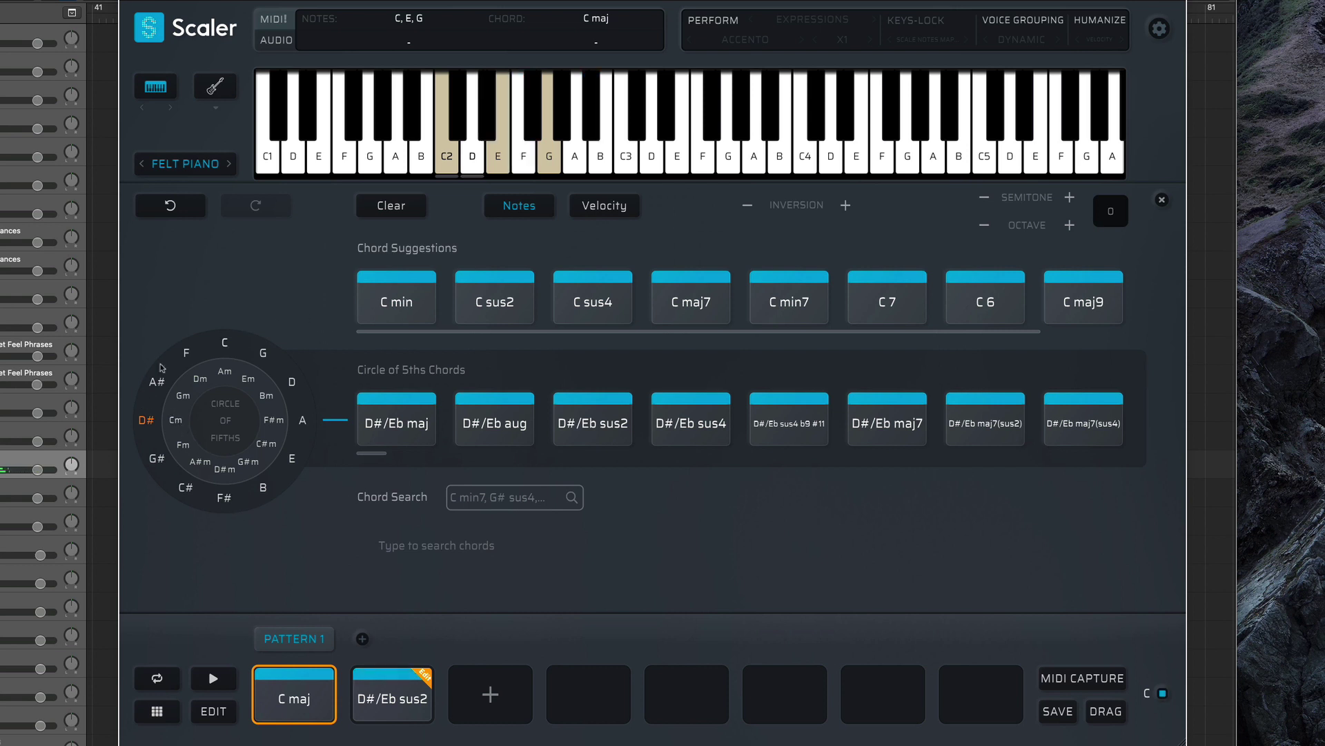
{"action": "left_click", "coordinate": [153, 385]}
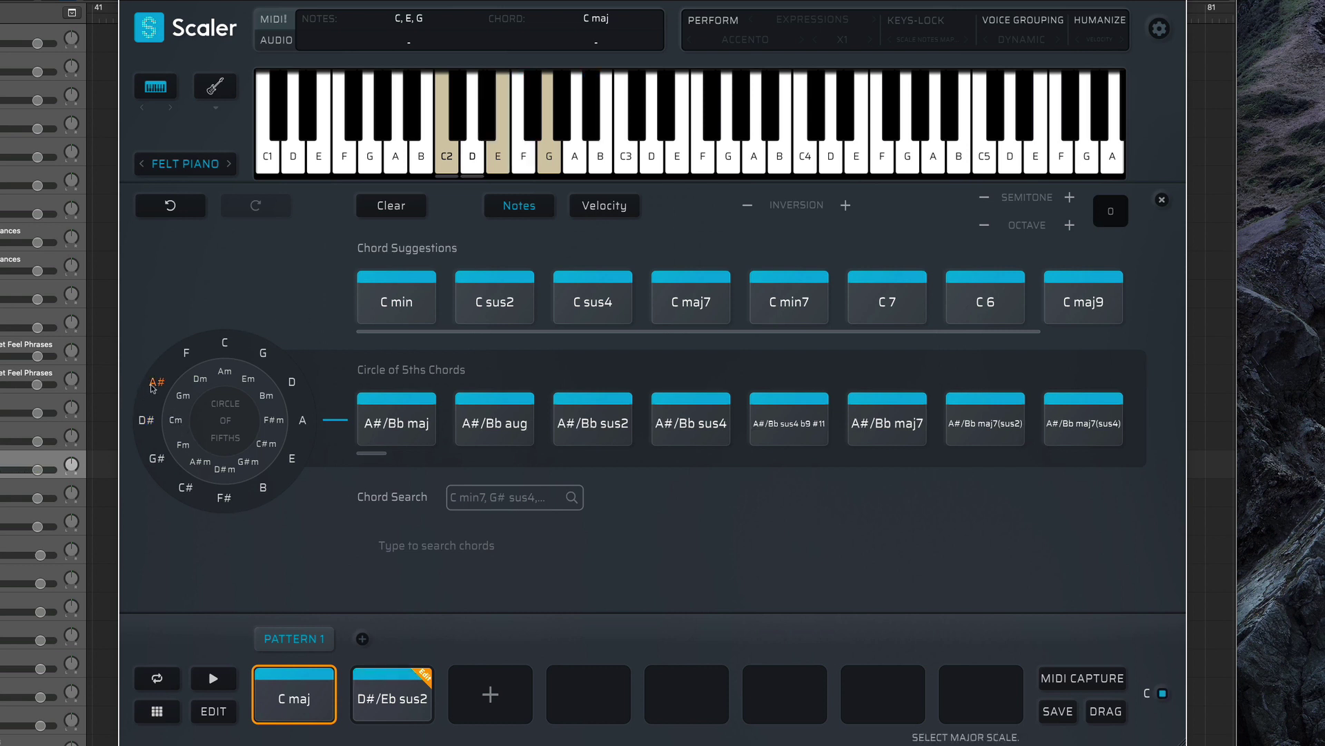
{"action": "left_click", "coordinate": [413, 430]}
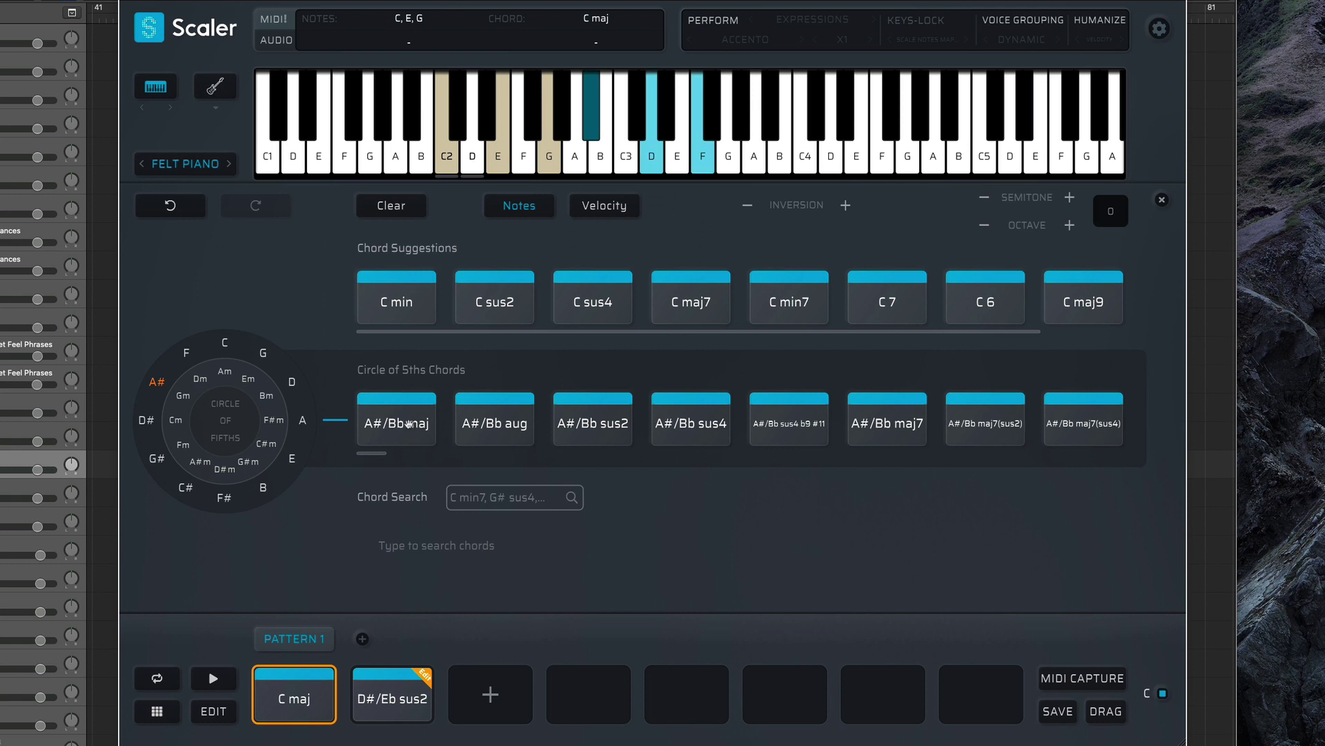
{"action": "left_click_drag", "start_coordinate": [409, 423], "coordinate": [482, 683]}
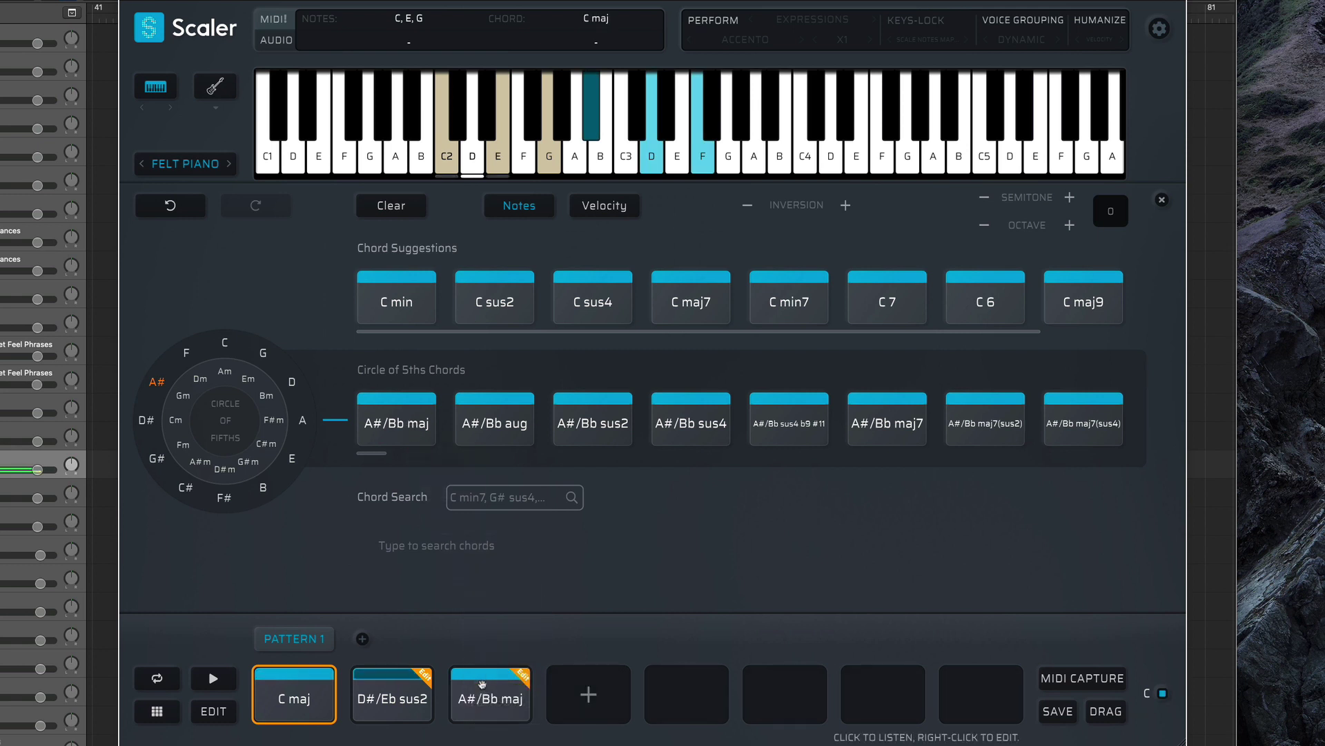
{"action": "left_click", "coordinate": [186, 353]}
{"action": "left_click", "coordinate": [392, 425]}
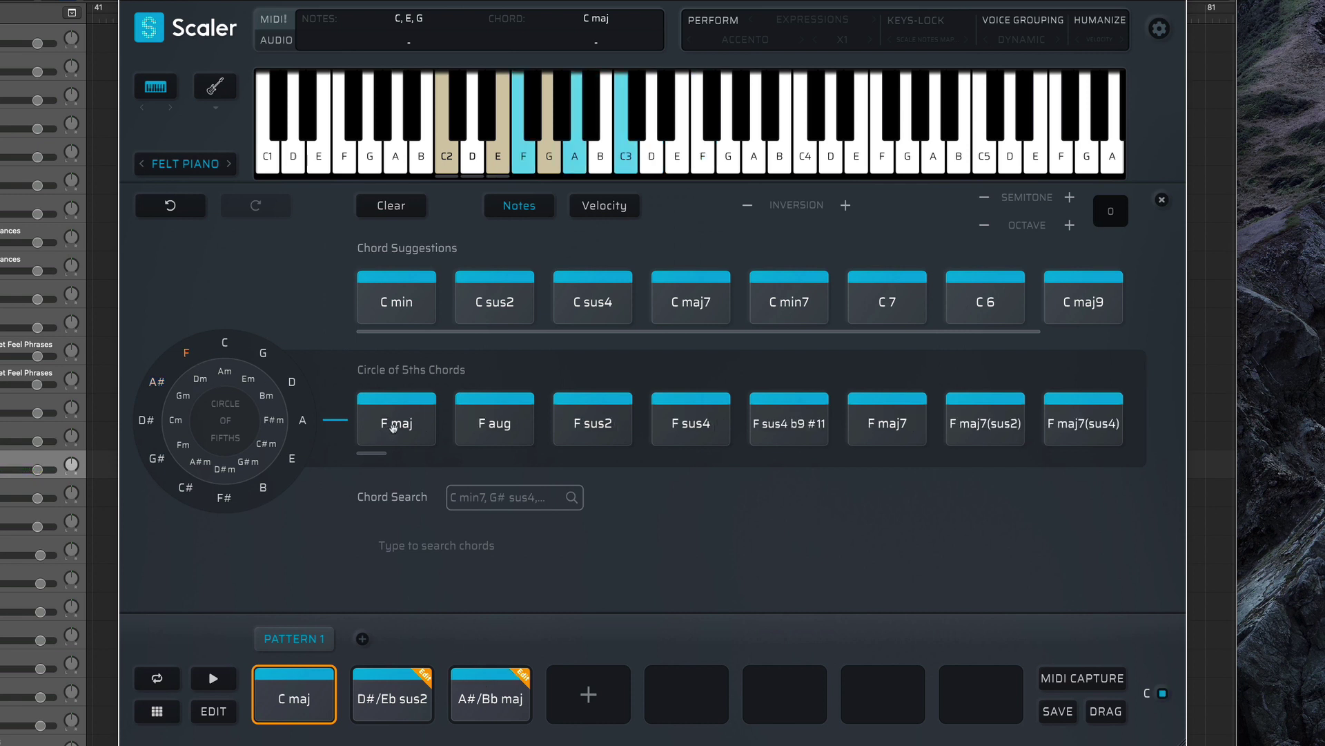
{"action": "left_click_drag", "start_coordinate": [392, 425], "coordinate": [569, 671]}
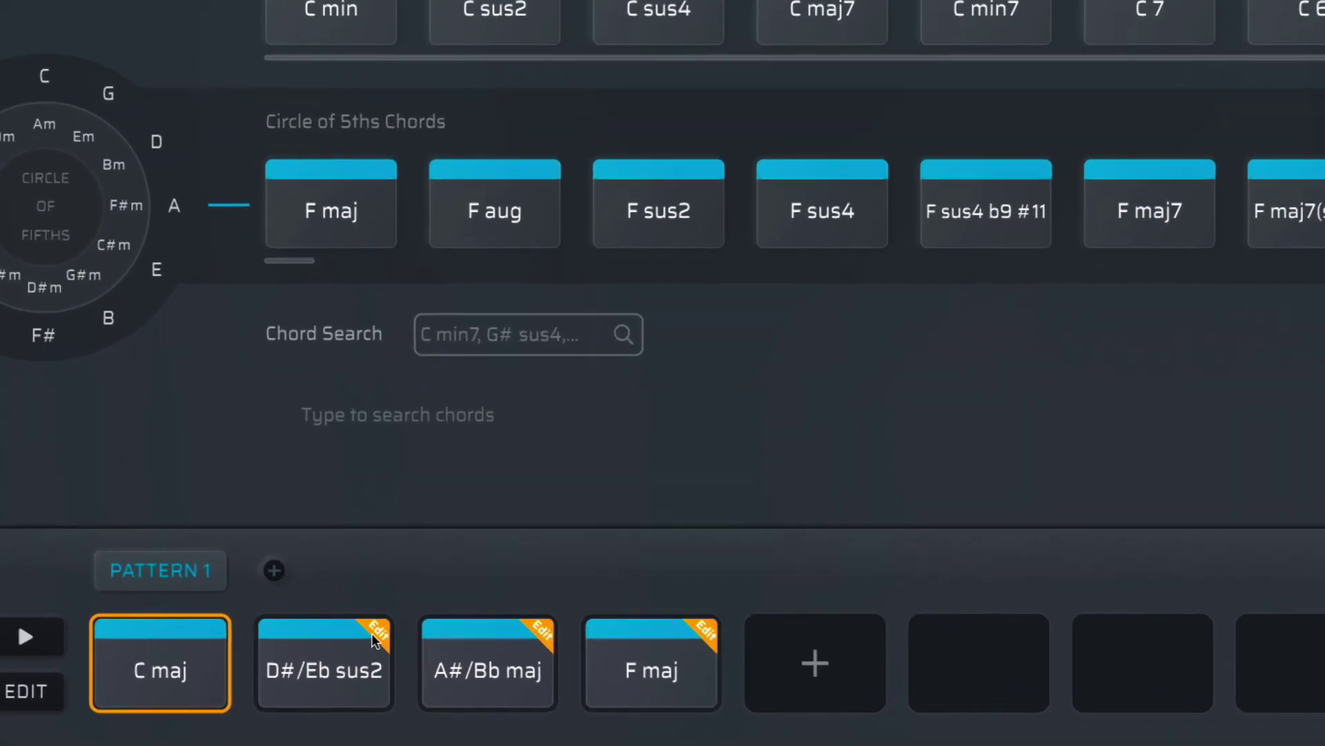
Audition the four pattern chords, replaying D#/Eb sus2 several times.
{"action": "left_click", "coordinate": [353, 668]}
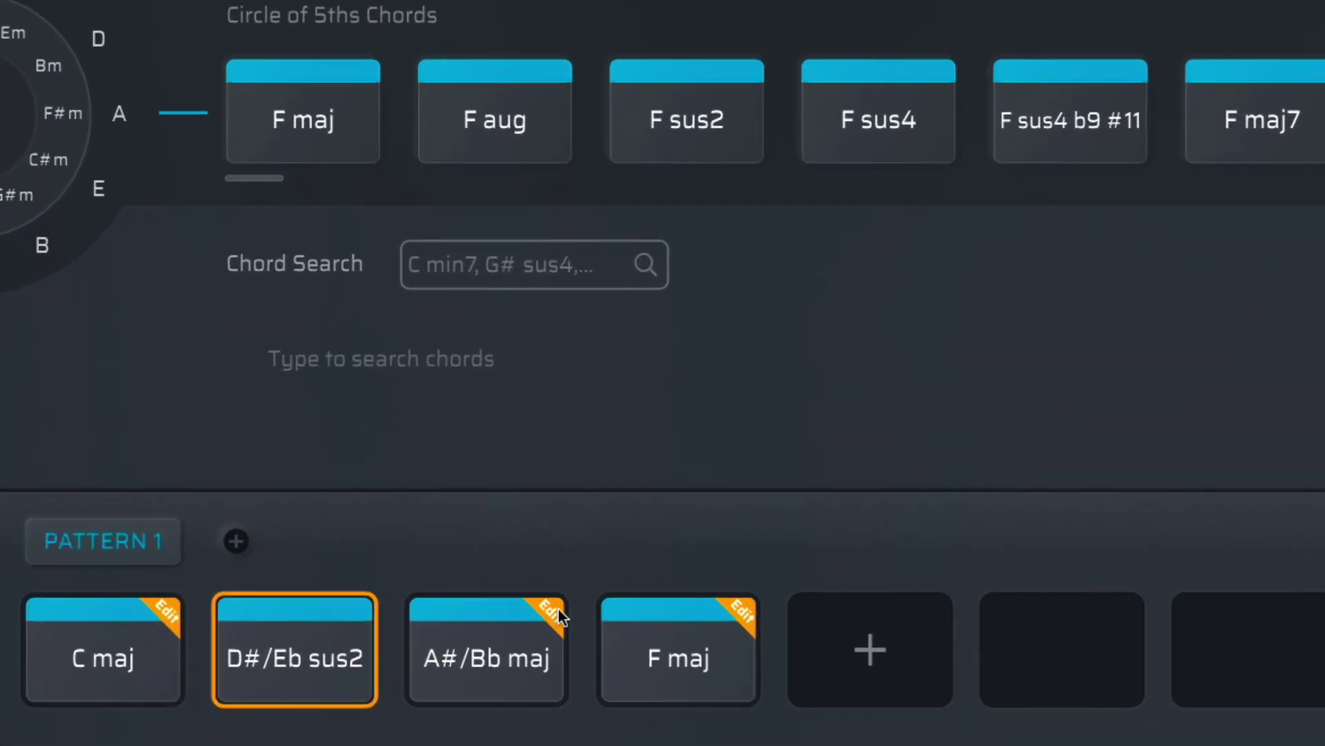
{"action": "left_click", "coordinate": [487, 653]}
{"action": "left_click", "coordinate": [722, 615]}
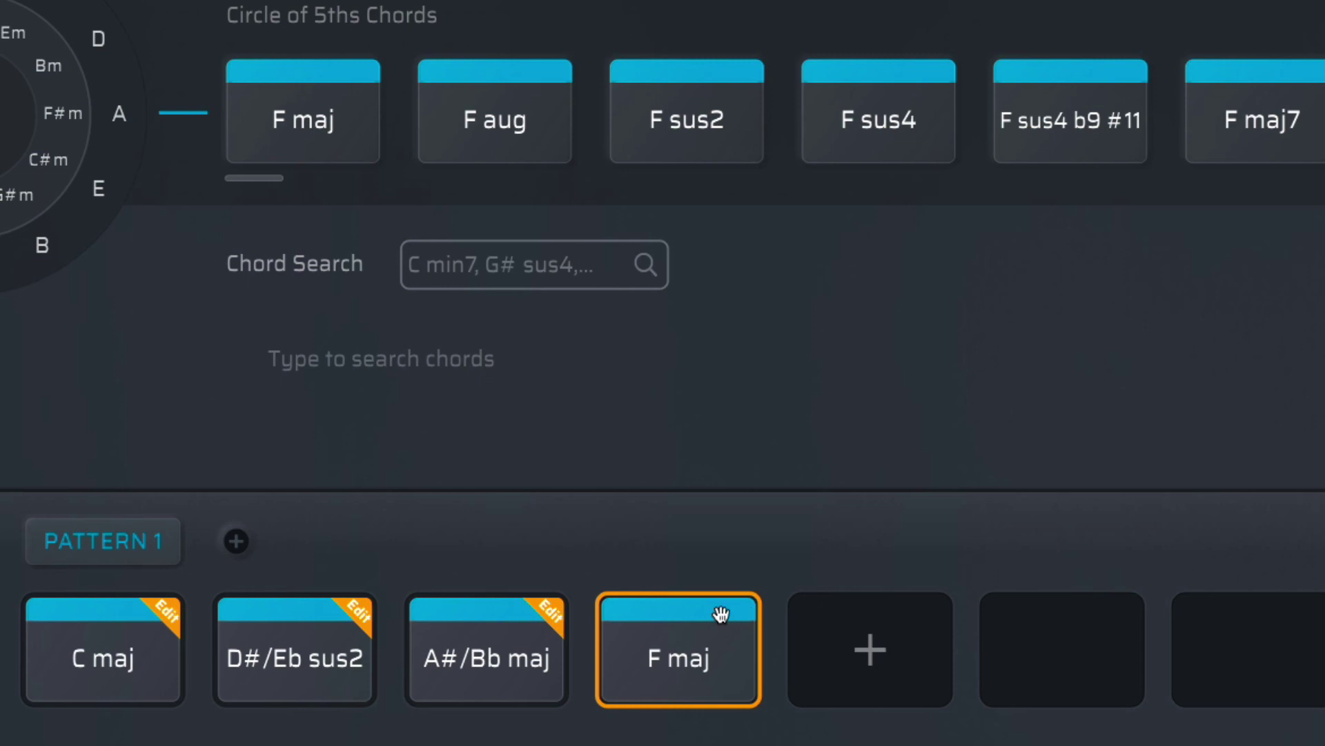
{"action": "left_click", "coordinate": [174, 607]}
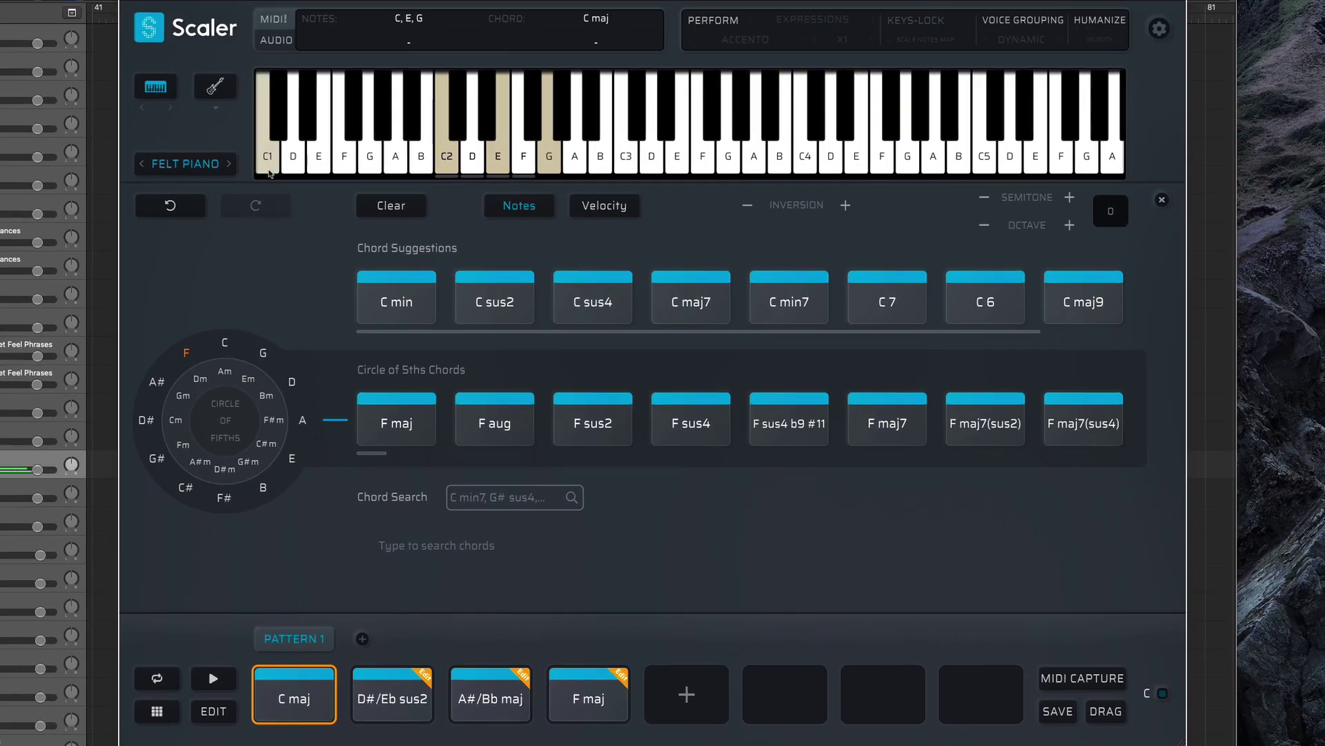
{"action": "left_click", "coordinate": [423, 671]}
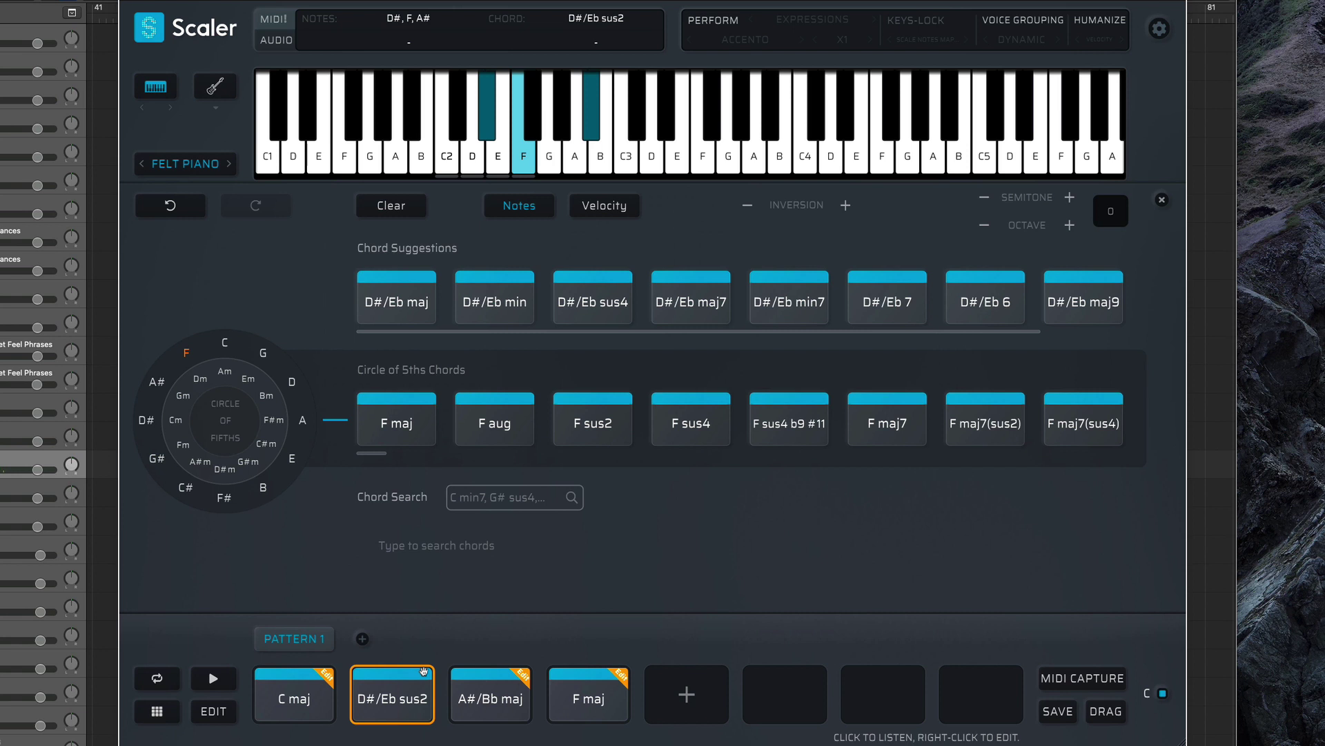
{"action": "left_click", "coordinate": [423, 671]}
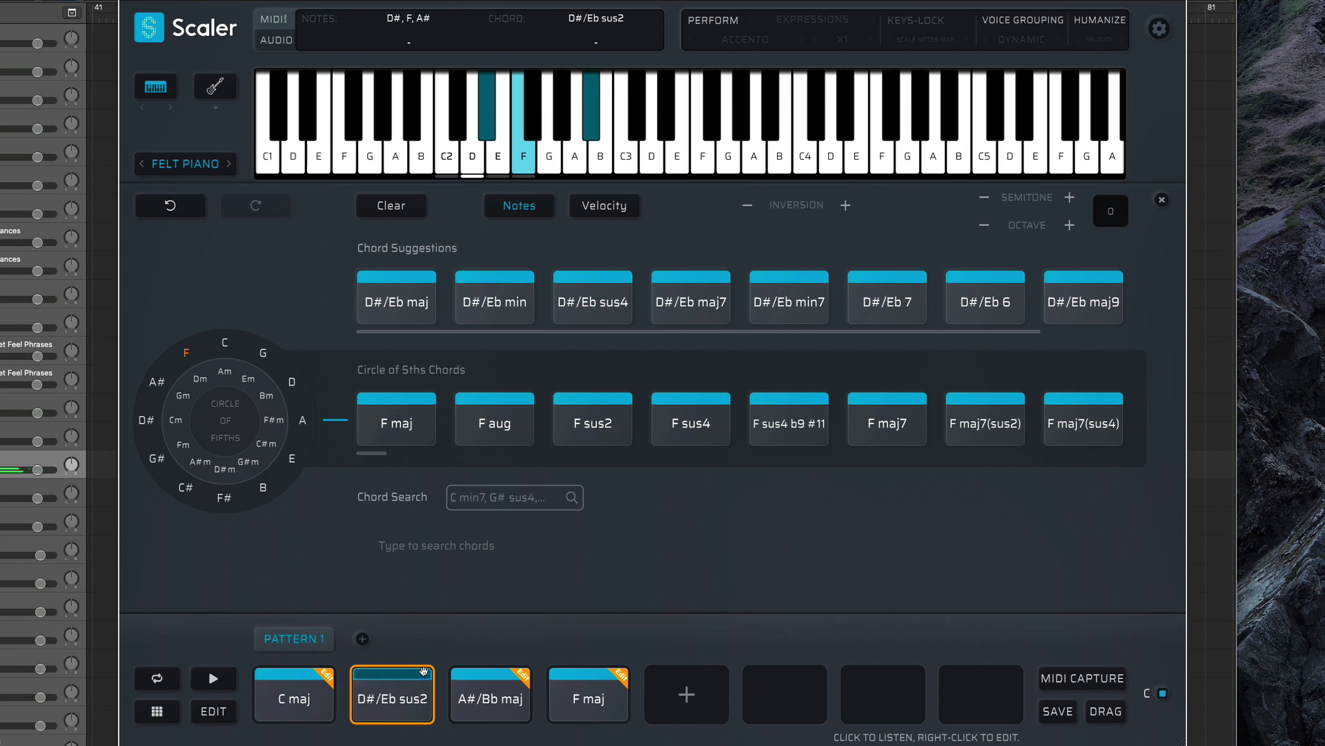
{"action": "left_click", "coordinate": [424, 671]}
Drop the A#/Bb maj chord an octave to -12 and remove its D, then audition the A#/Bb 5.
{"action": "left_click", "coordinate": [471, 674]}
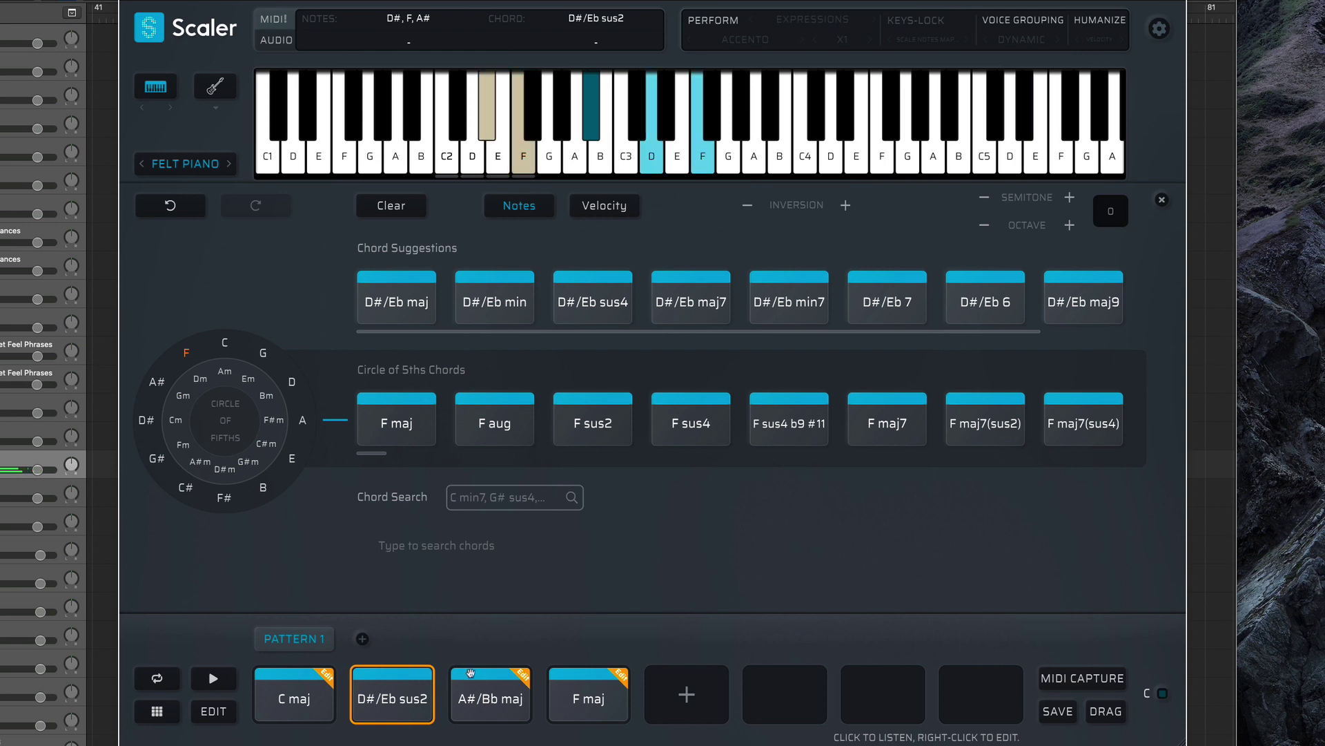
{"action": "left_click", "coordinate": [525, 675]}
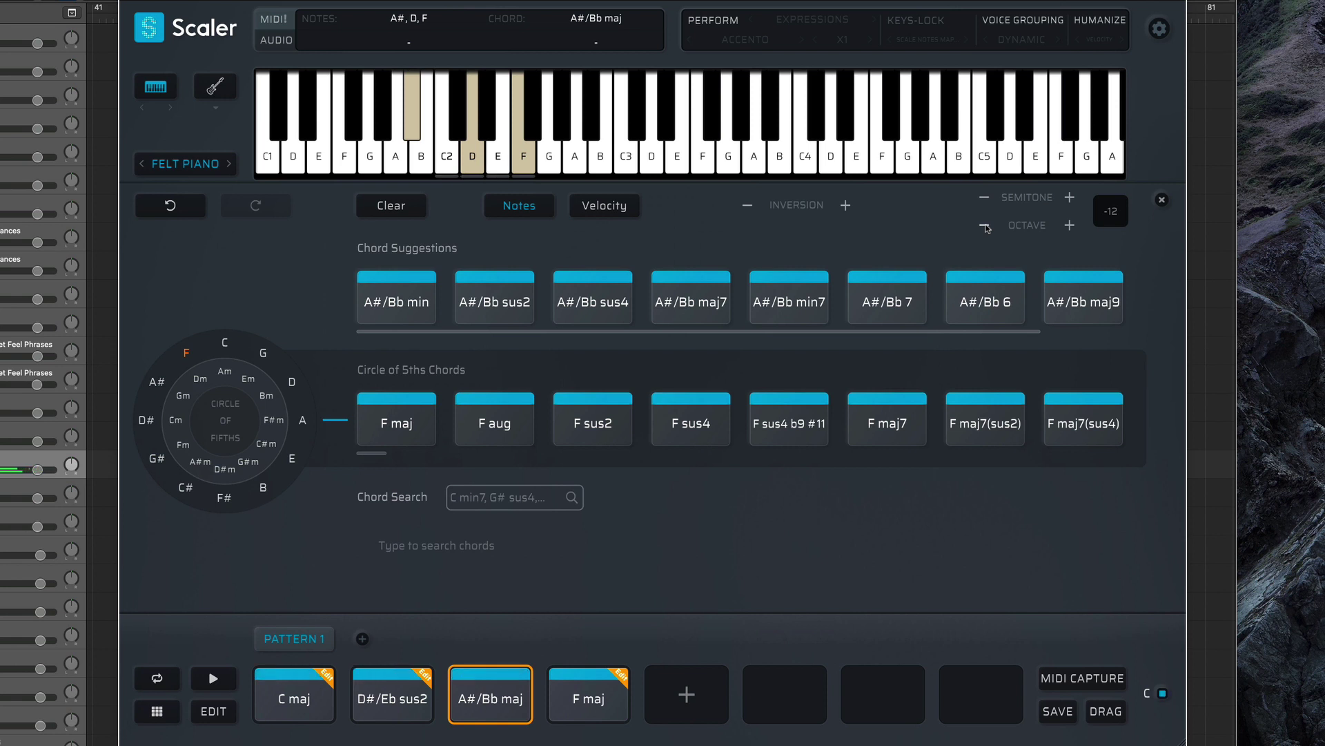
{"action": "left_click", "coordinate": [780, 150]}
{"action": "left_click", "coordinate": [472, 158]}
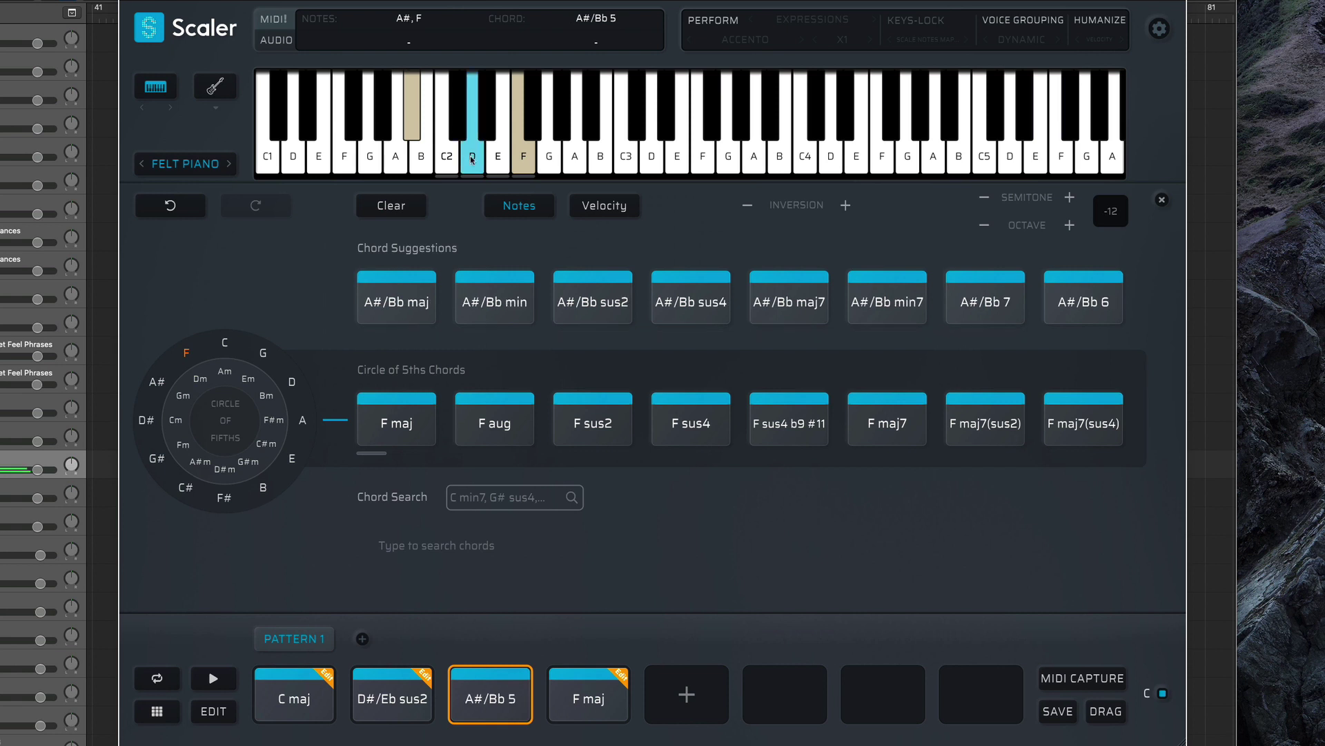
{"action": "left_click", "coordinate": [472, 158]}
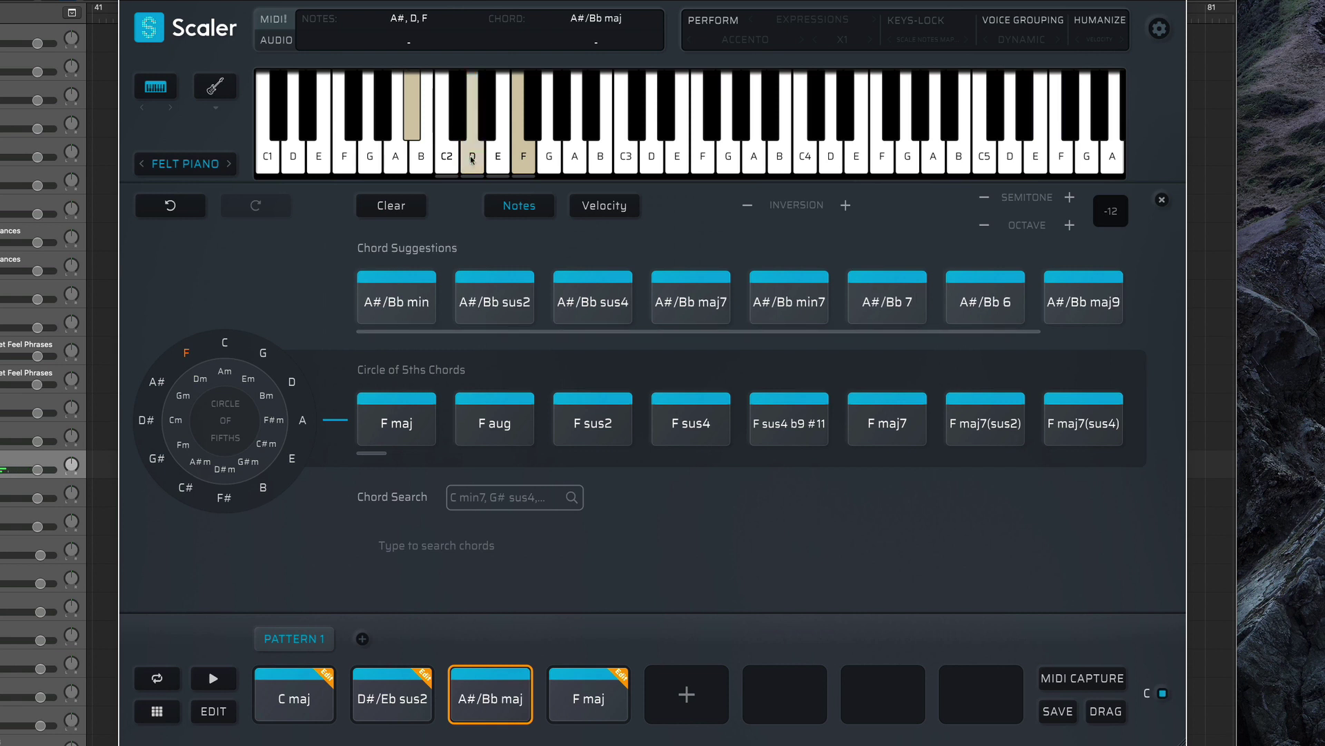
{"action": "left_click", "coordinate": [473, 158]}
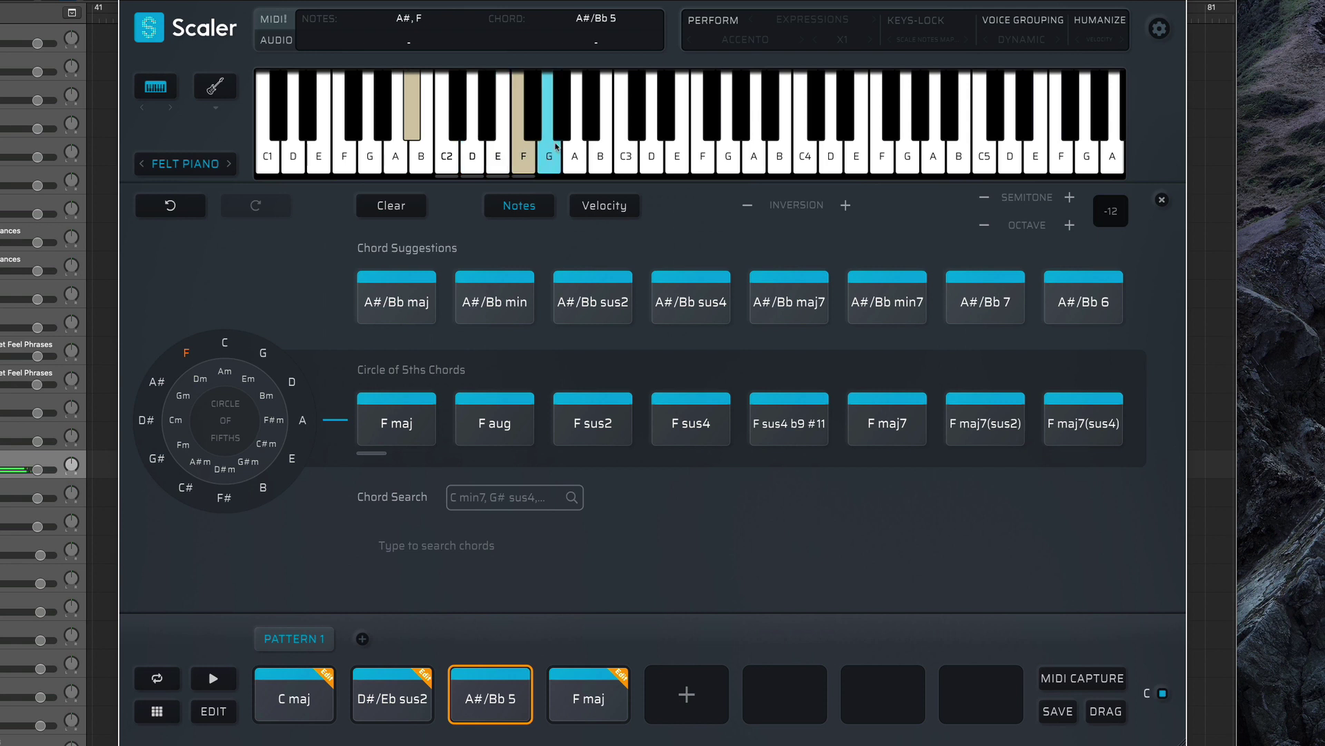
{"action": "left_click", "coordinate": [588, 129]}
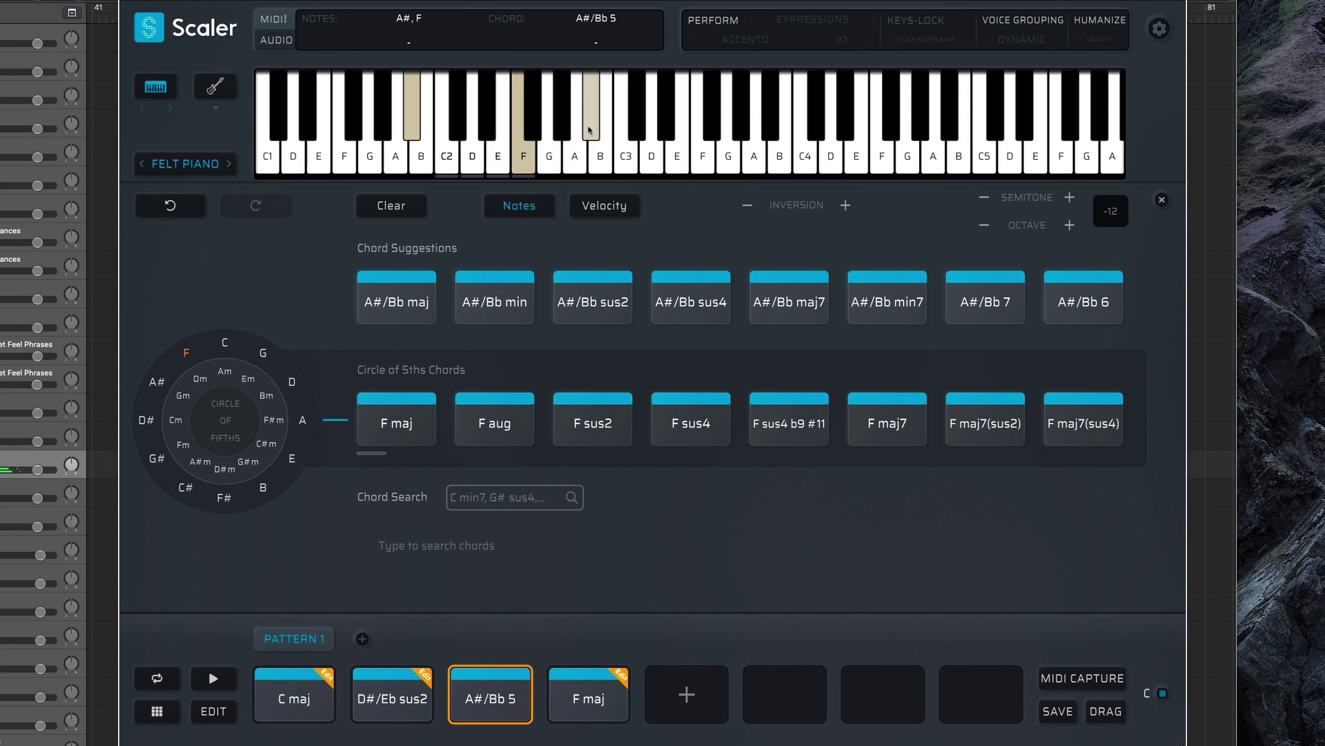
{"action": "left_click", "coordinate": [697, 161]}
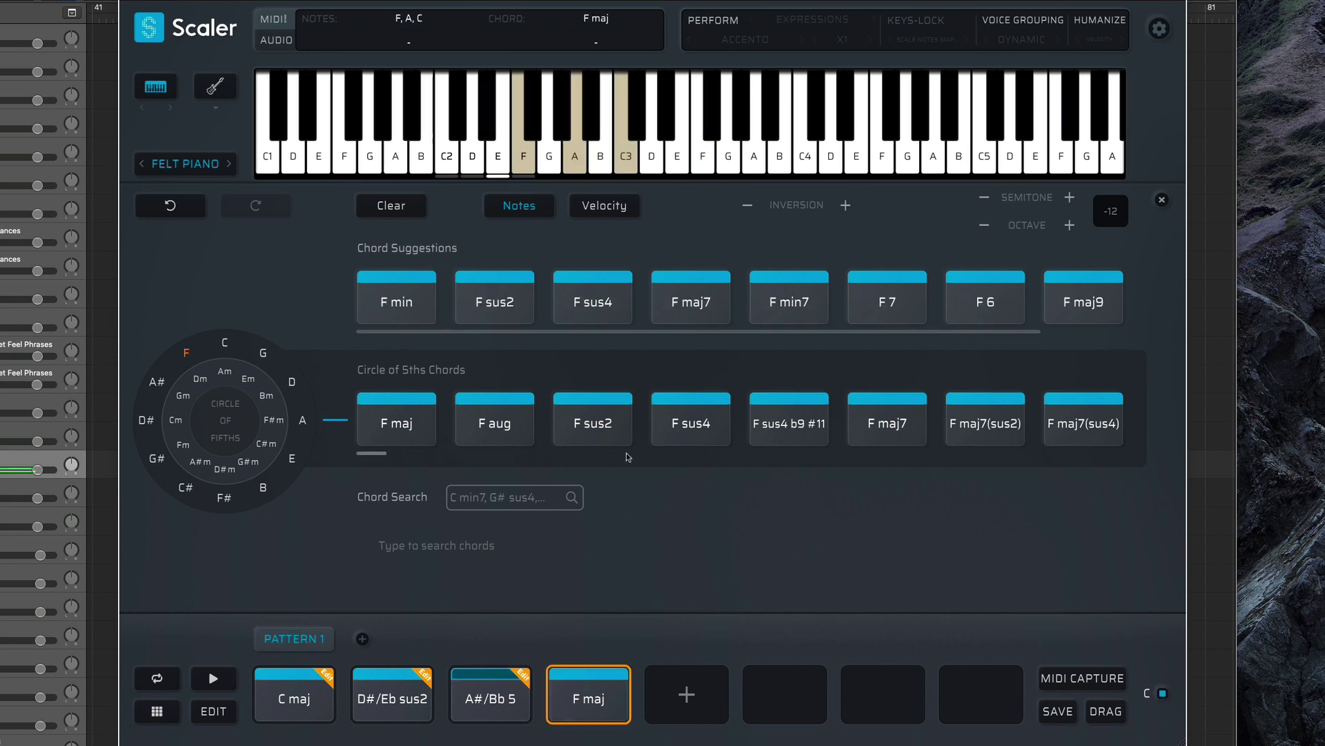
Remove the A from the F maj pad and add F3, C4 and a low C2 for a wide F 5 voicing.
{"action": "left_click", "coordinate": [578, 166]}
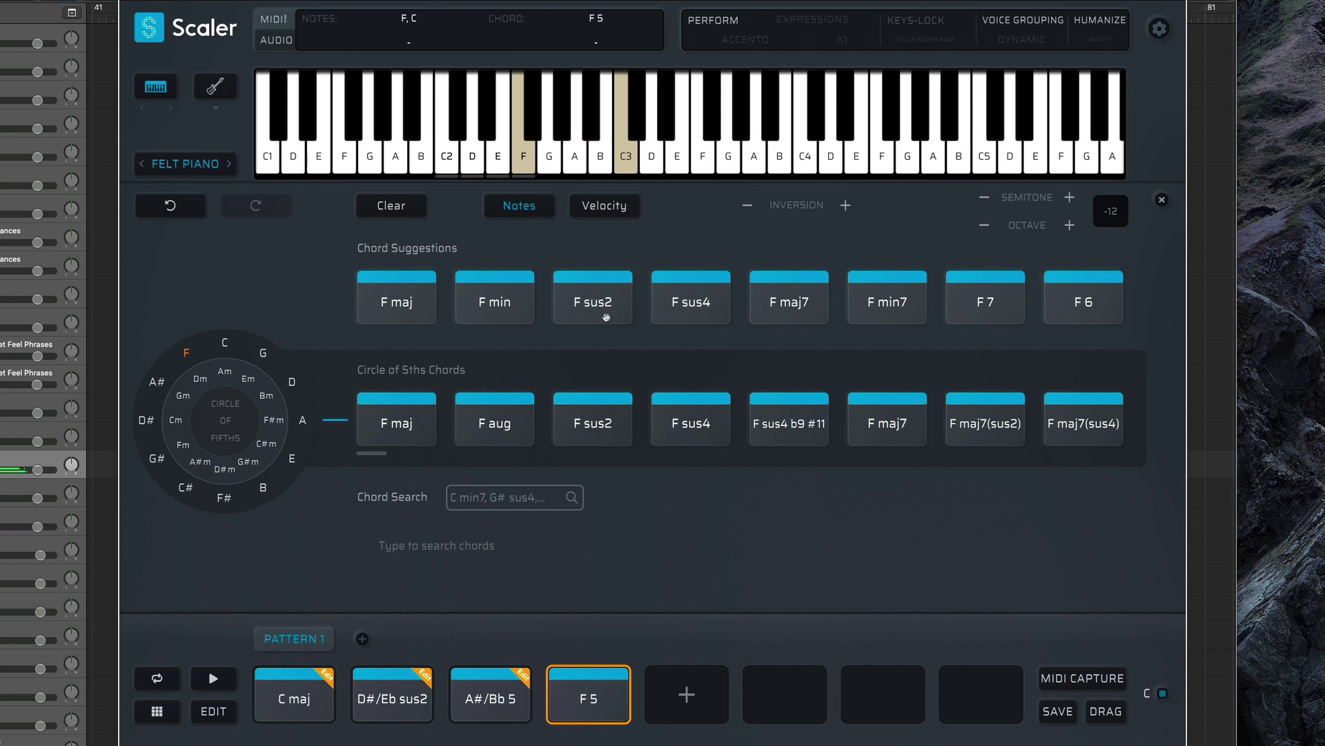
{"action": "left_click", "coordinate": [700, 174]}
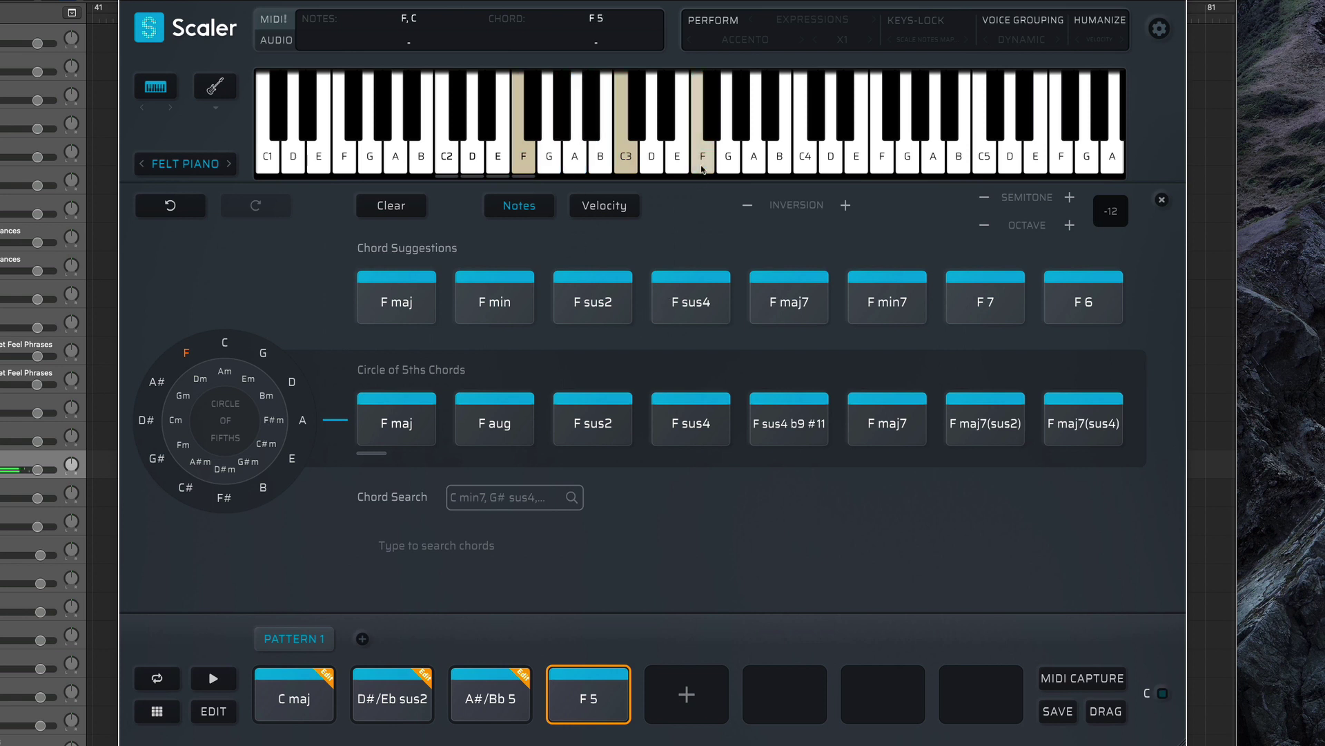
{"action": "left_click", "coordinate": [800, 164]}
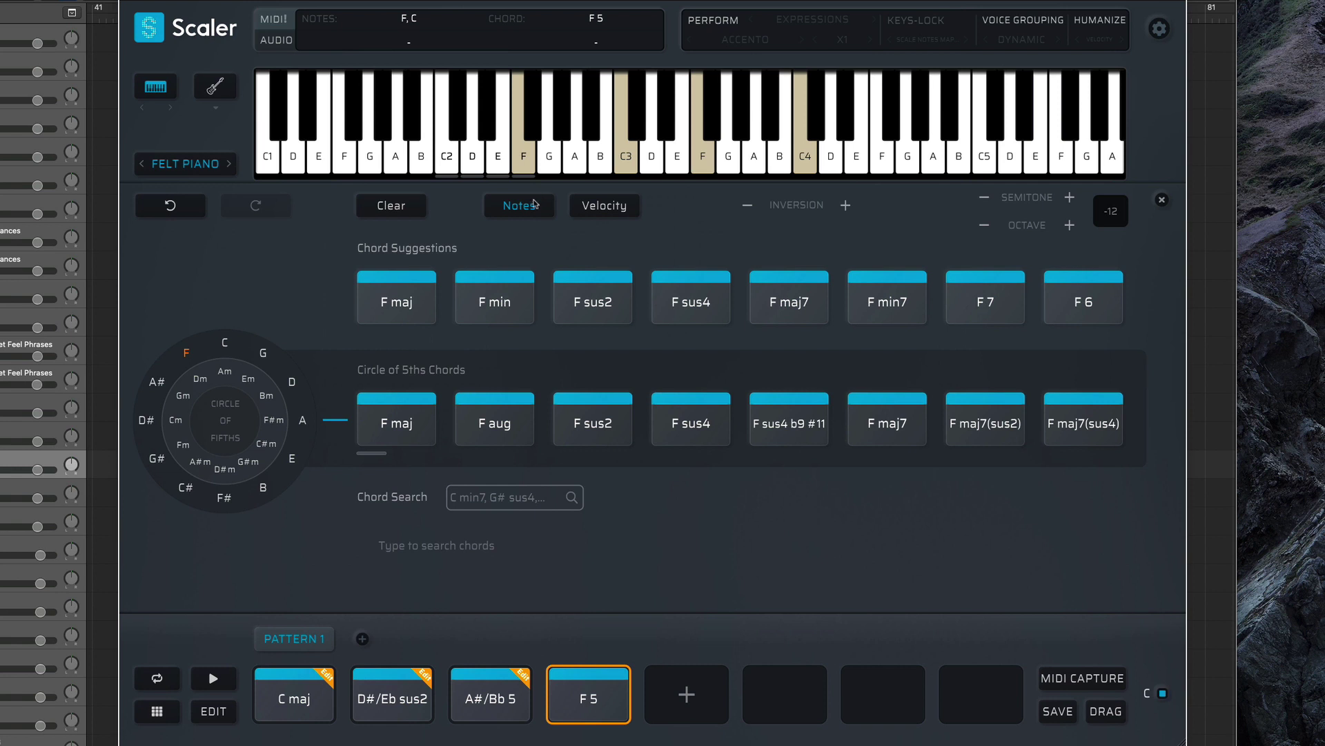
{"action": "left_click", "coordinate": [473, 156]}
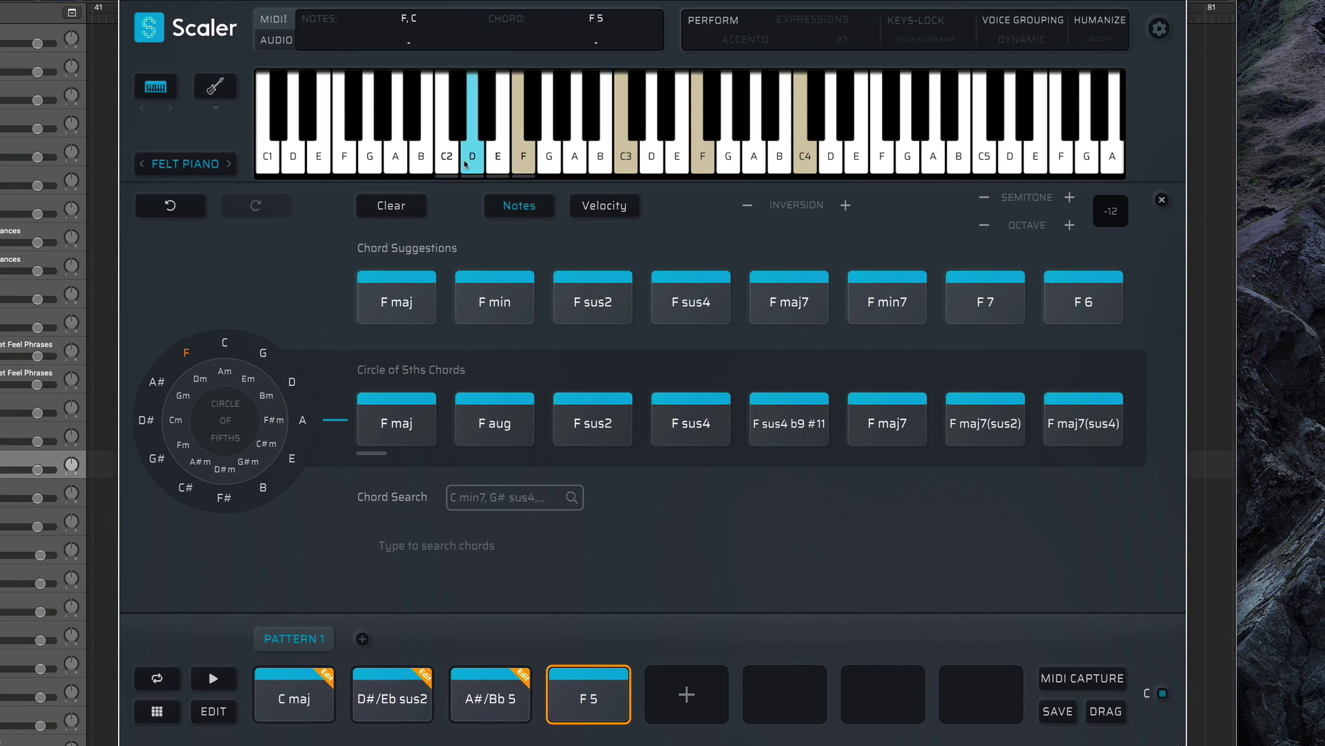
{"action": "left_click", "coordinate": [601, 156]}
{"action": "left_click", "coordinate": [448, 156]}
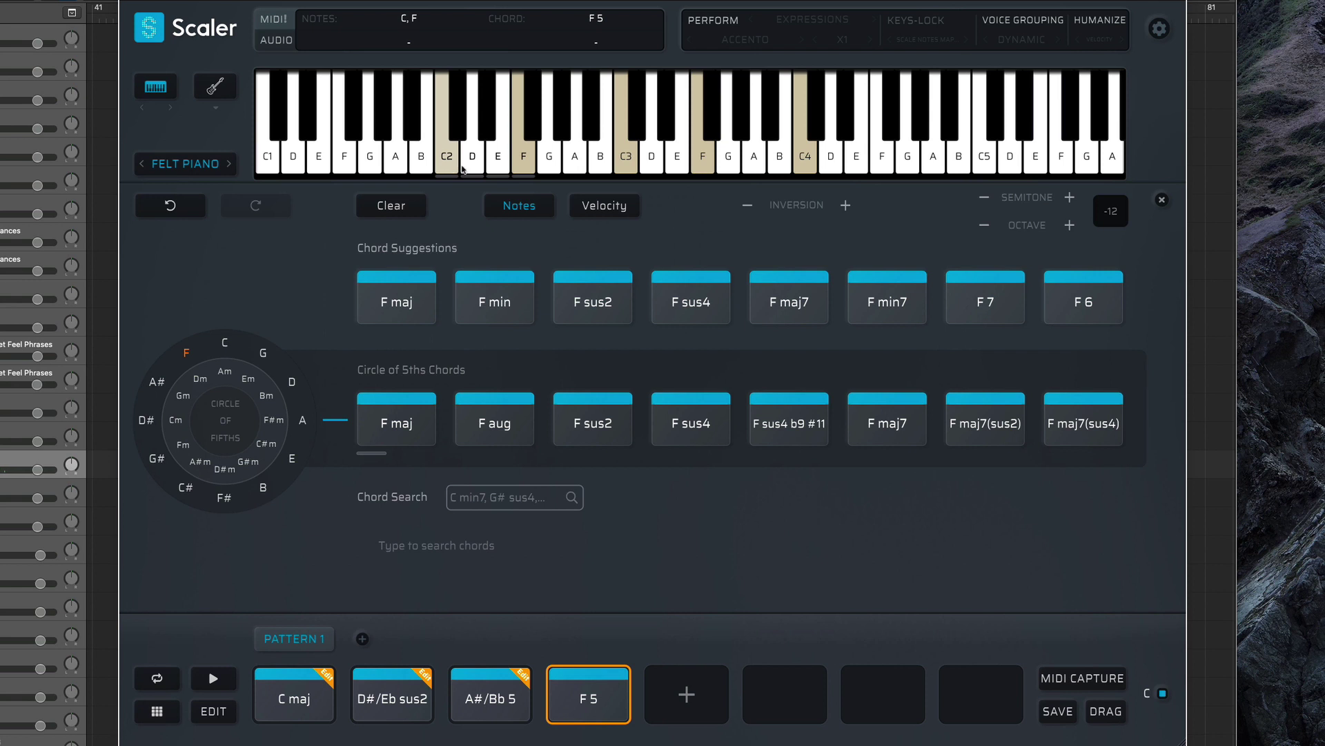
Lower the velocities of the top and low C notes, then return the keyboard to note names.
{"action": "left_click", "coordinate": [602, 208]}
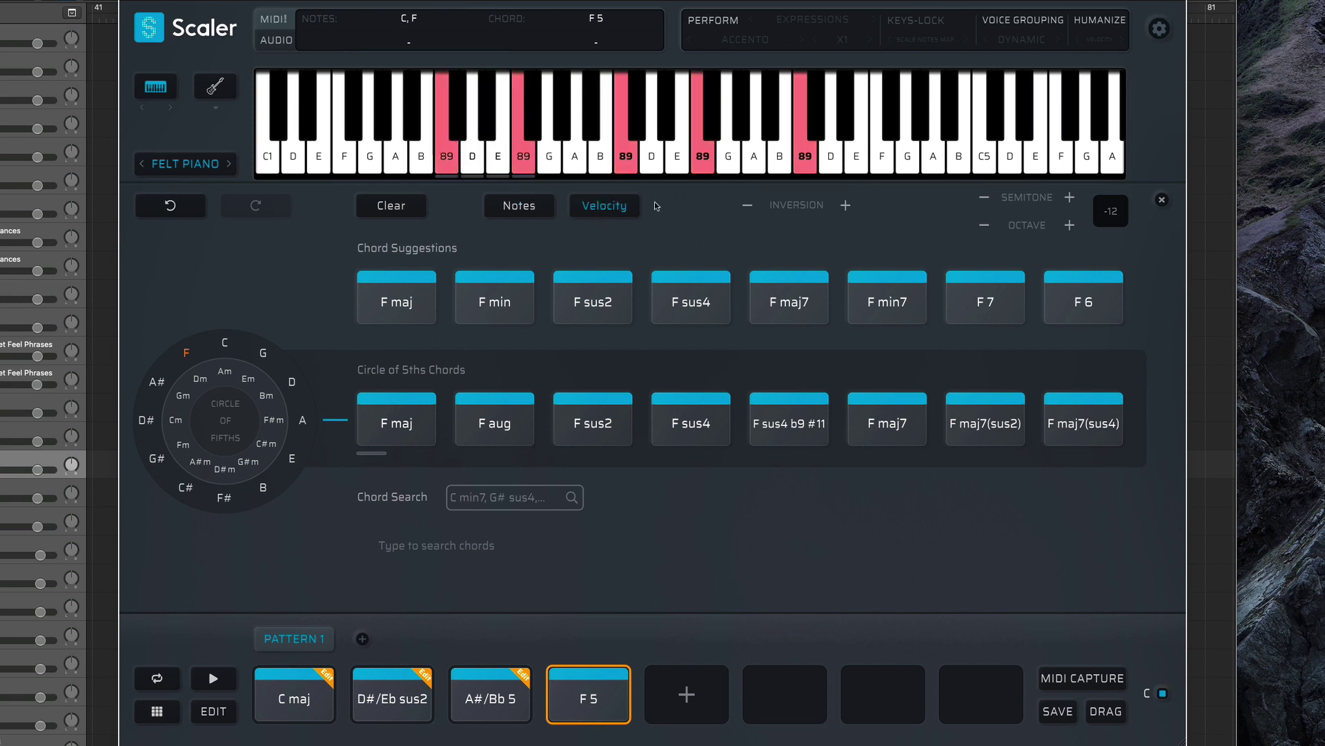
{"action": "left_click", "coordinate": [807, 116]}
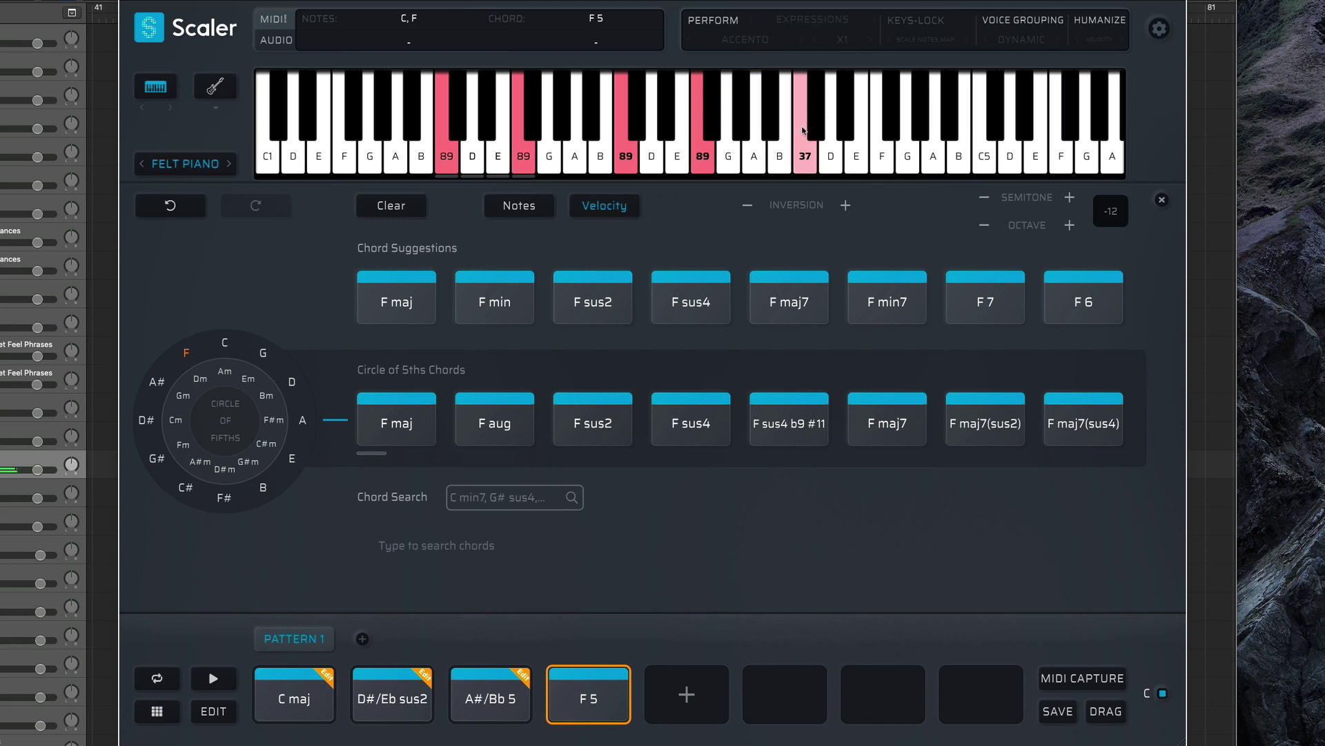
{"action": "mouse_move", "coordinate": [803, 87]}
{"action": "left_mouse_down"}
{"action": "mouse_move", "coordinate": [803, 163]}
{"action": "mouse_move", "coordinate": [799, 107]}
{"action": "left_mouse_up"}
{"action": "left_click", "coordinate": [441, 132]}
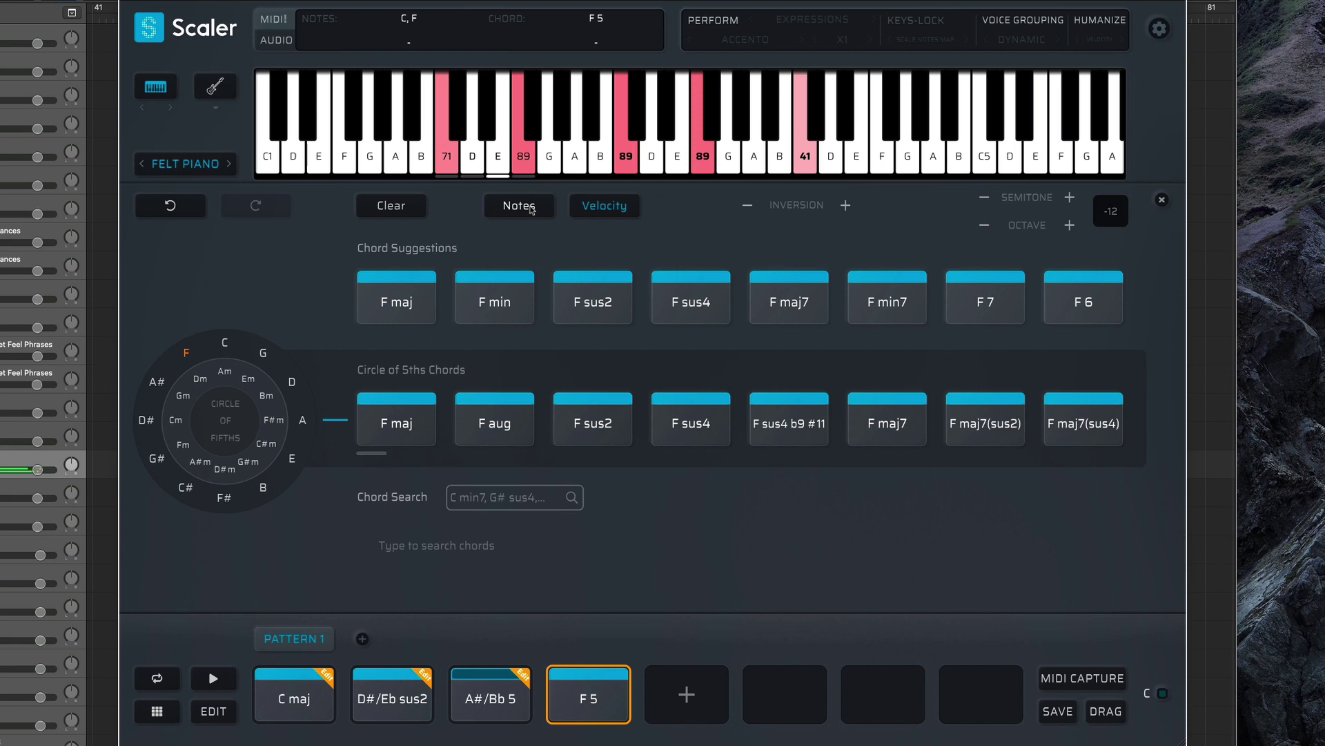
{"action": "left_click", "coordinate": [518, 205]}
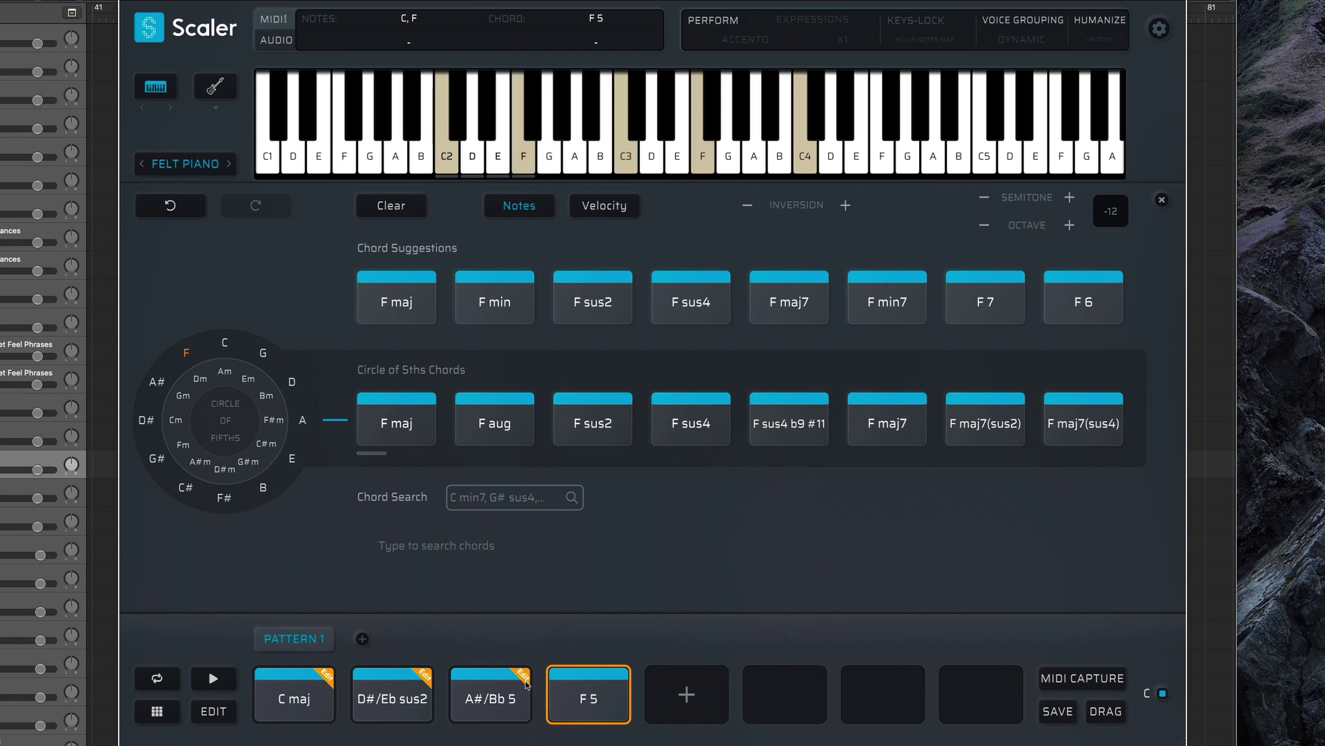
Play through the progression: C maj, D#/Eb sus2, A#/Bb 5 and F 5.
{"action": "left_click", "coordinate": [465, 681]}
{"action": "left_click", "coordinate": [392, 694]}
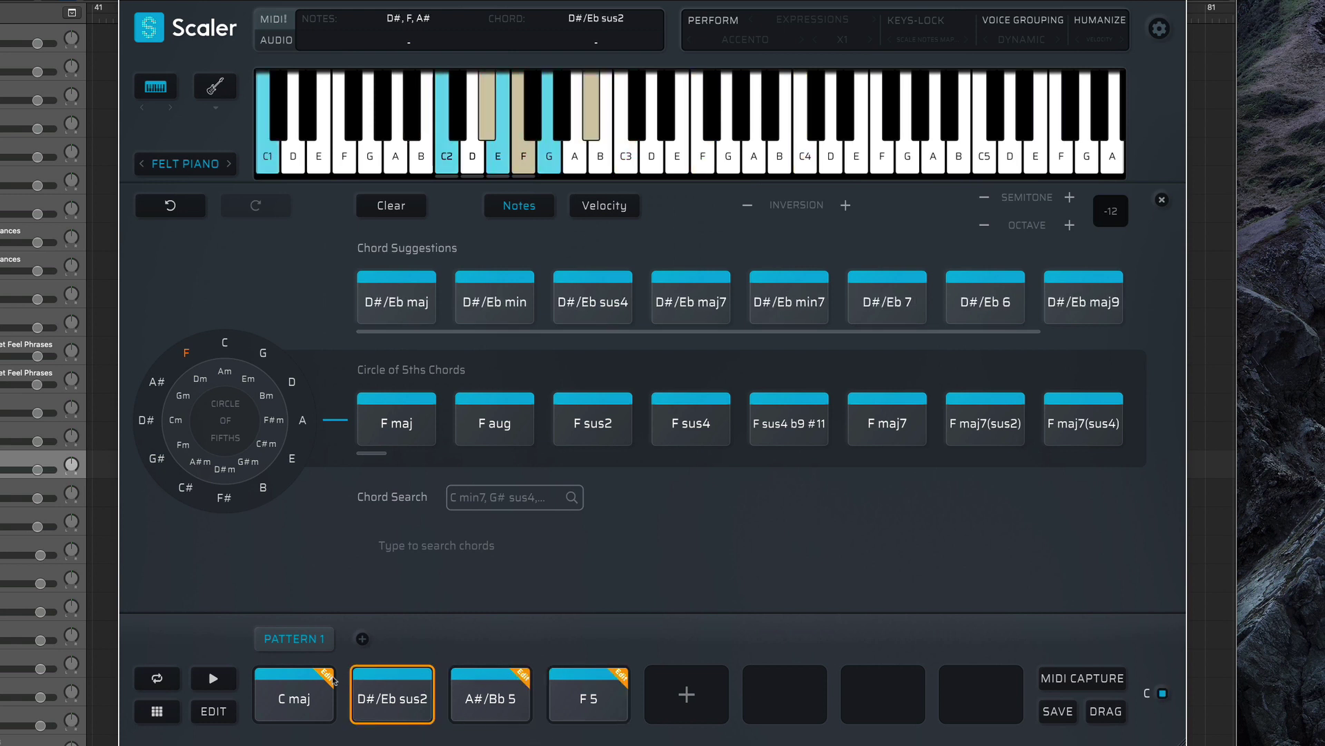
{"action": "left_click", "coordinate": [294, 693]}
{"action": "left_click", "coordinate": [381, 678]}
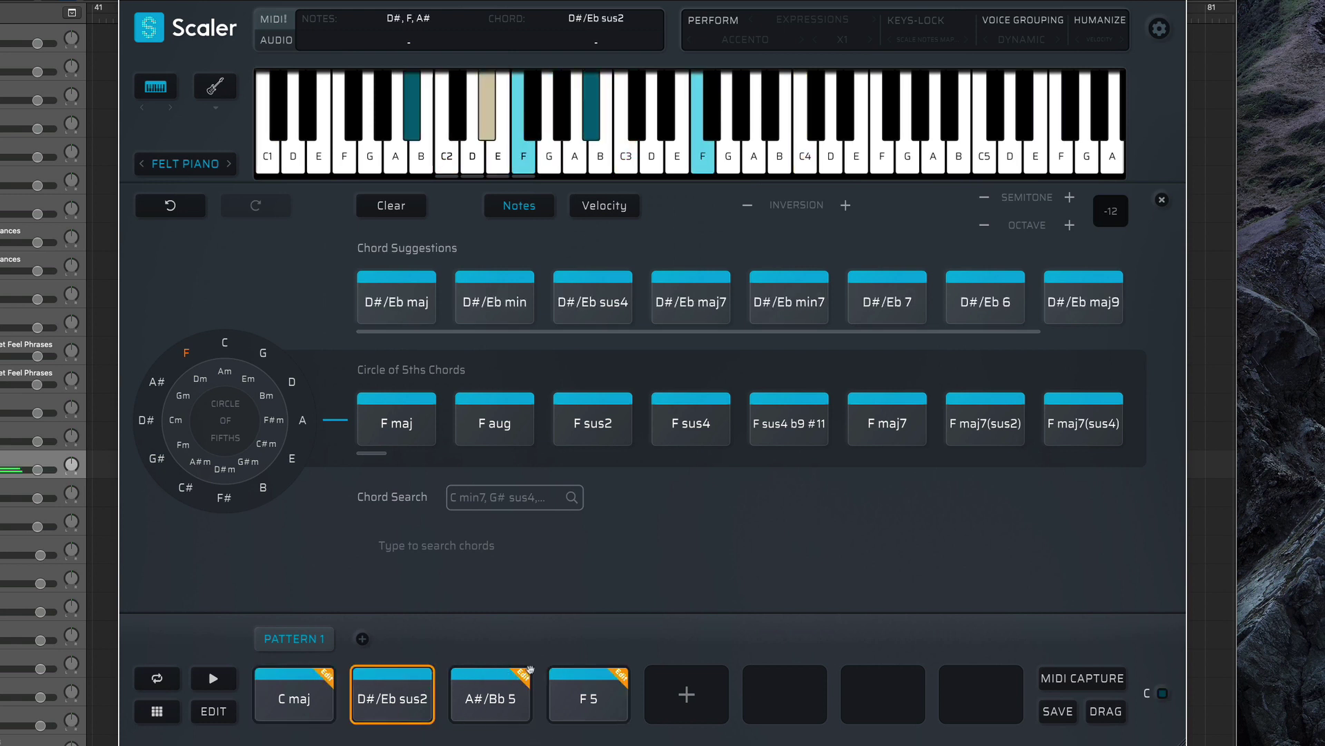
{"action": "left_click", "coordinate": [524, 674]}
{"action": "left_click", "coordinate": [618, 674]}
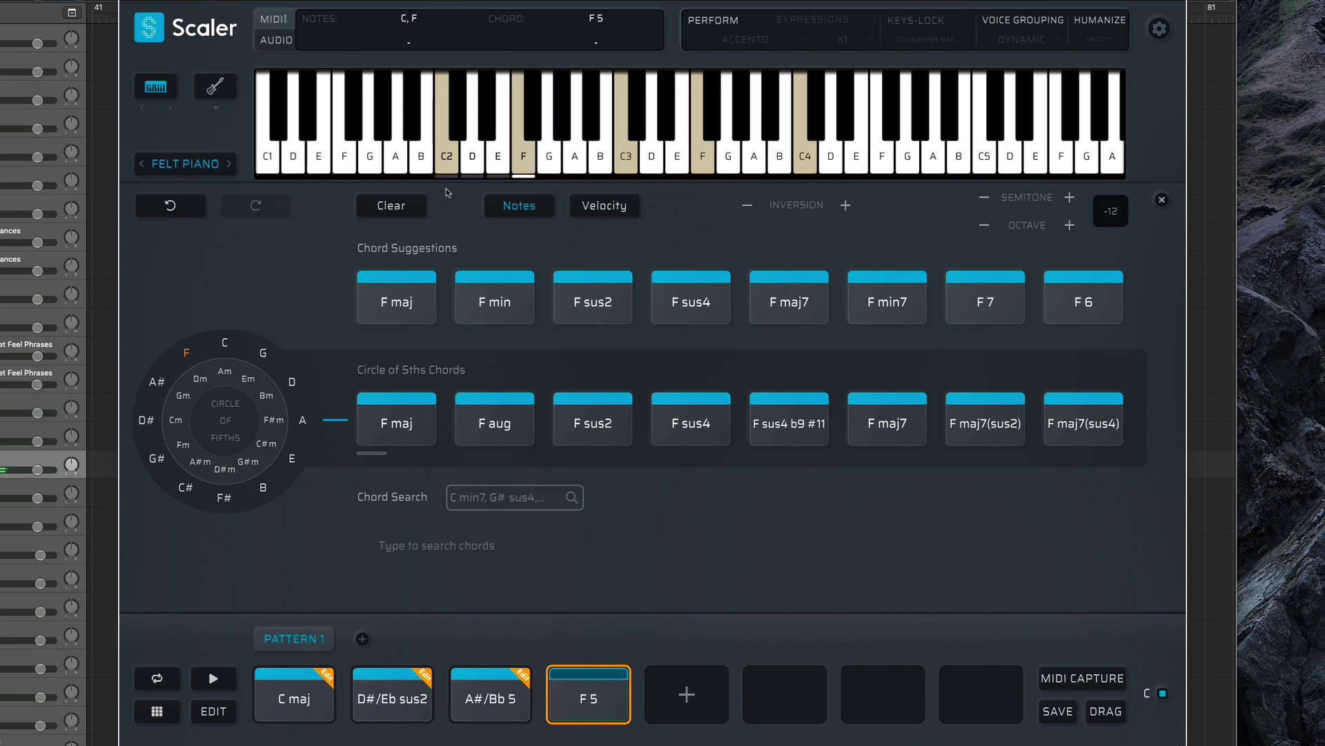
Turn Show Bass/Inversion on in Scaler Preferences, then play the chord now named F 5 / C.
{"action": "left_click", "coordinate": [1159, 28]}
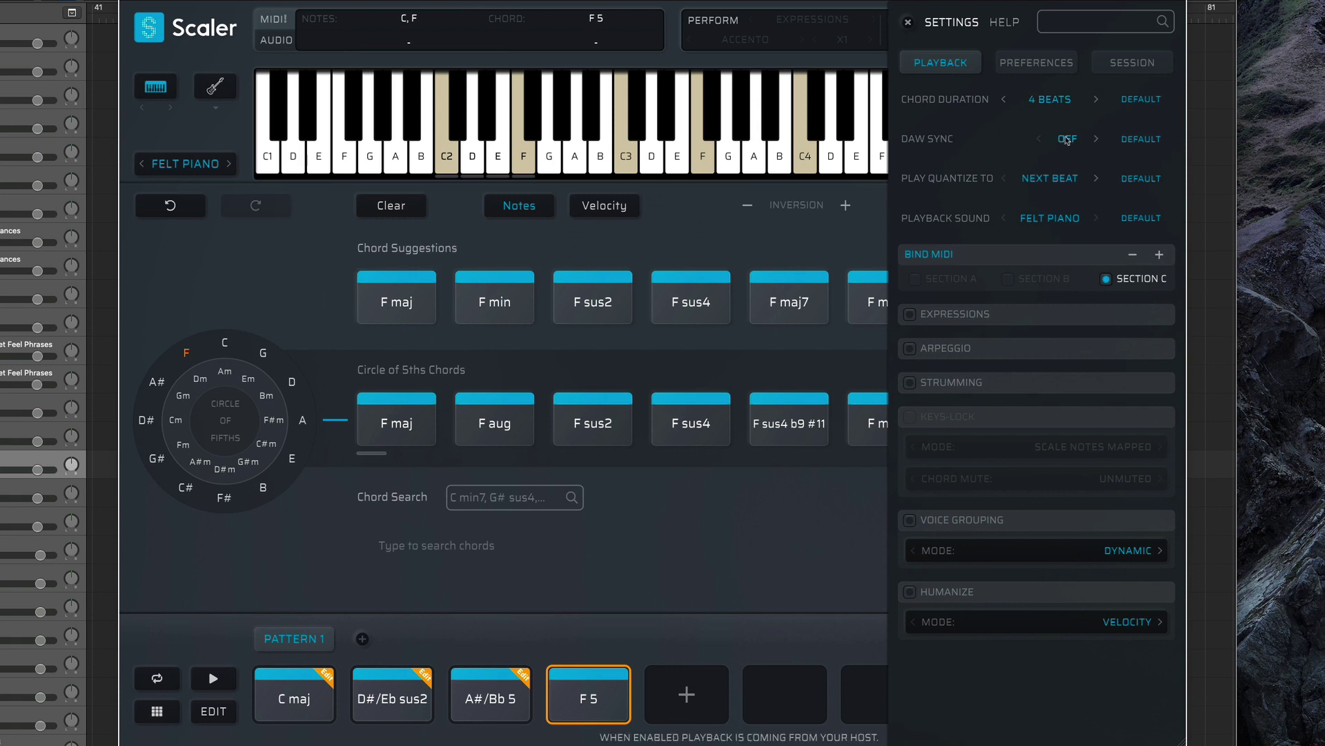
{"action": "left_click", "coordinate": [1053, 64]}
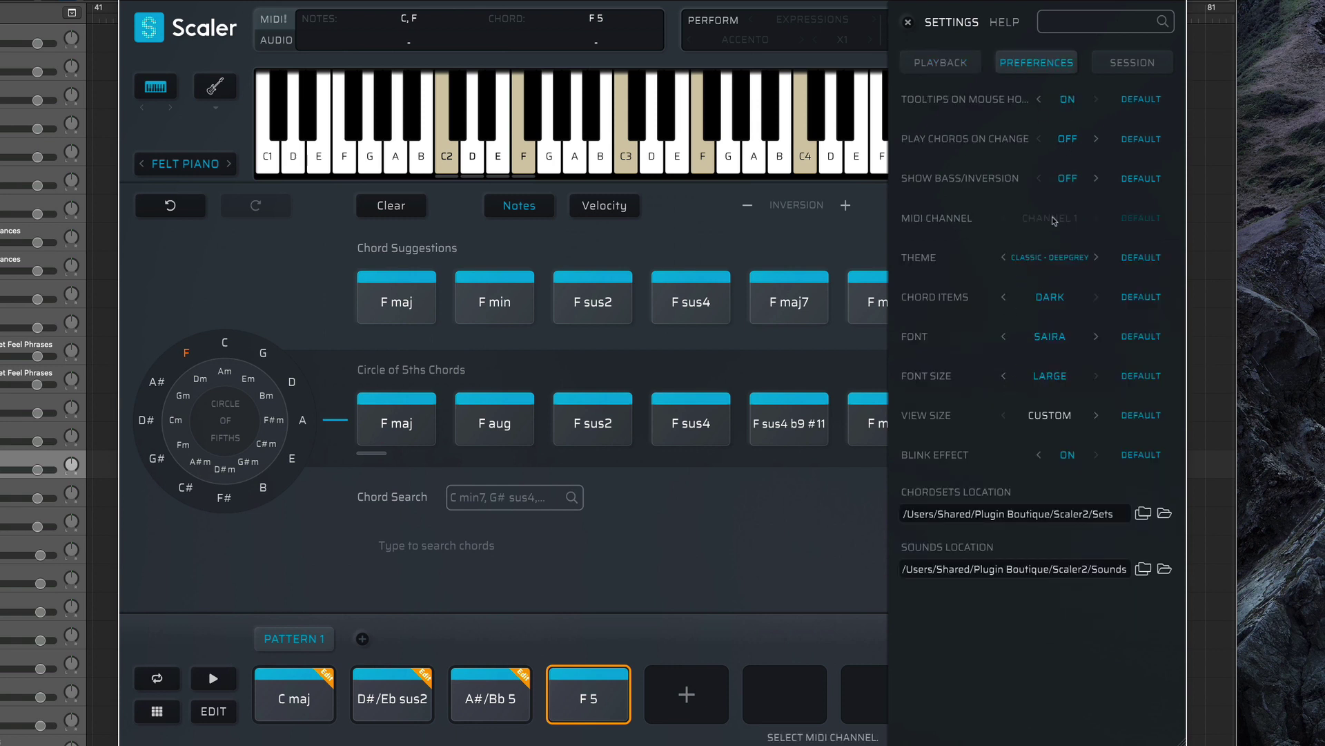
{"action": "left_click", "coordinate": [1067, 184]}
{"action": "left_click", "coordinate": [1069, 228]}
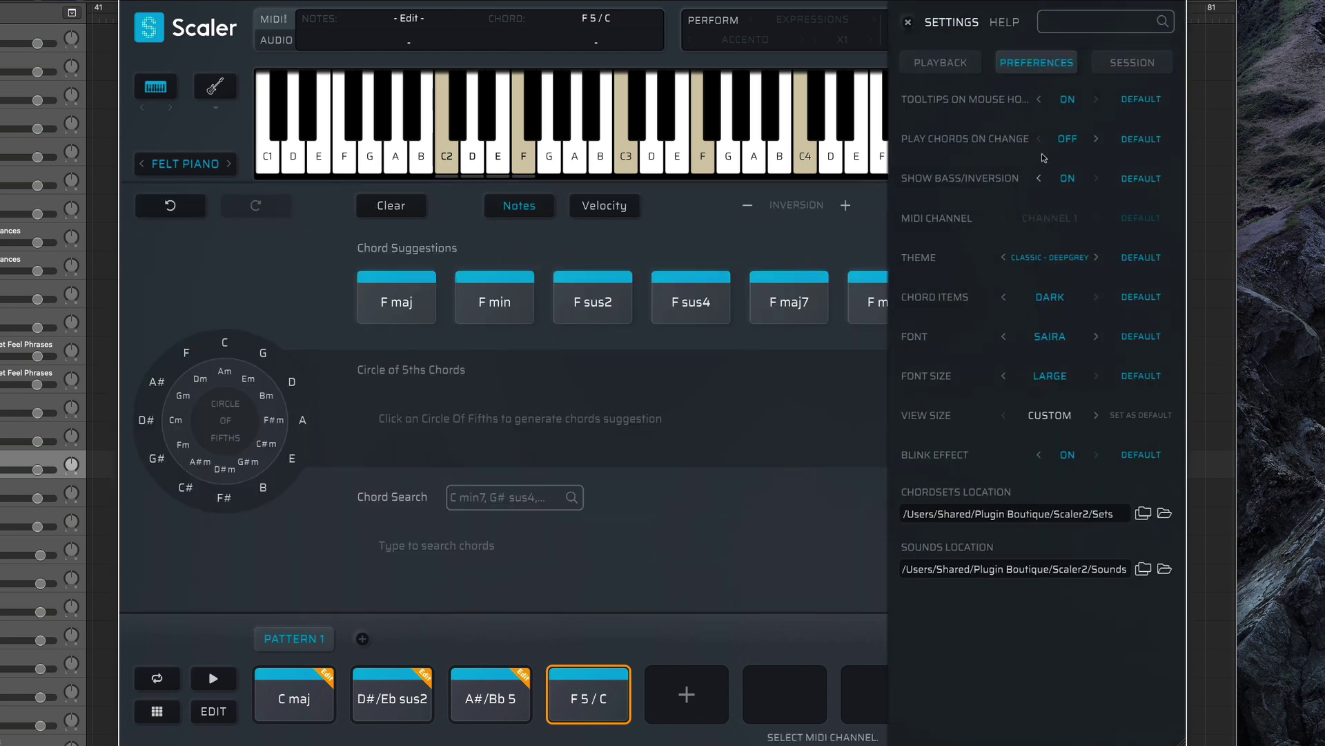
{"action": "left_click", "coordinate": [907, 22]}
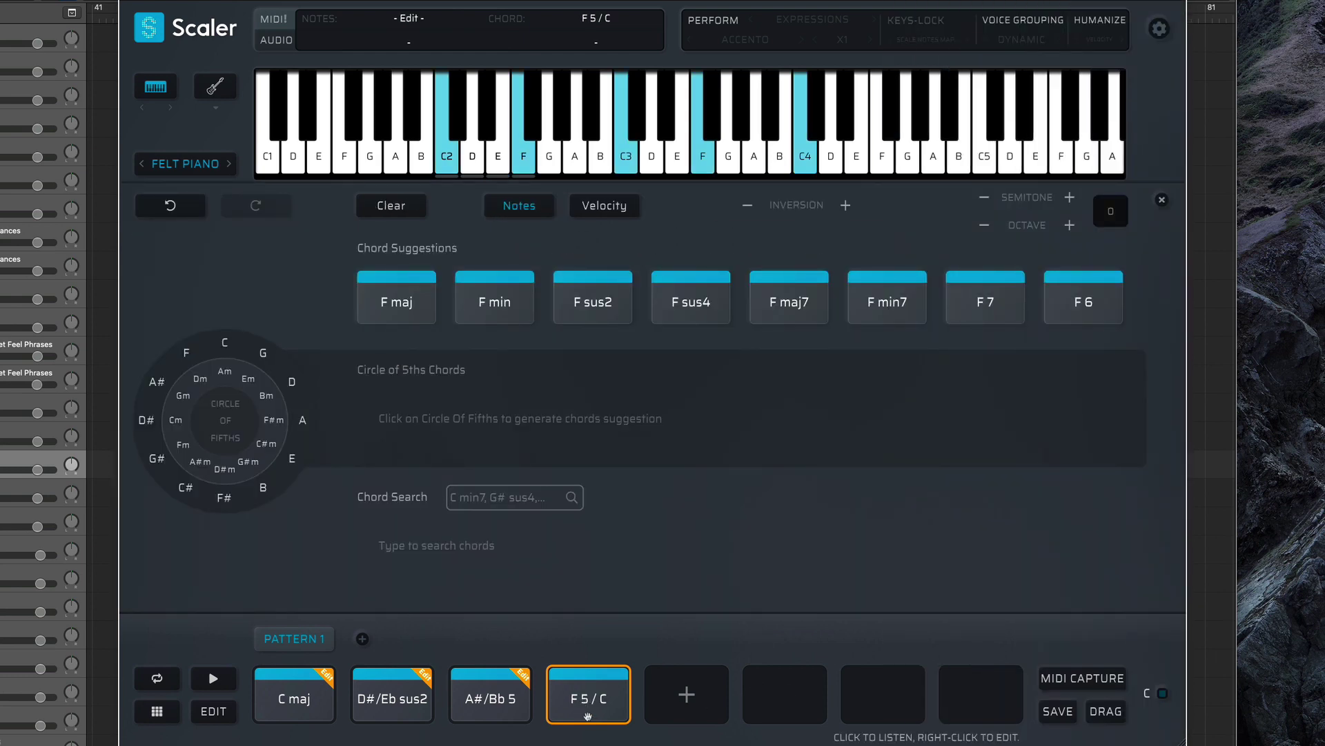
{"action": "left_click", "coordinate": [597, 713]}
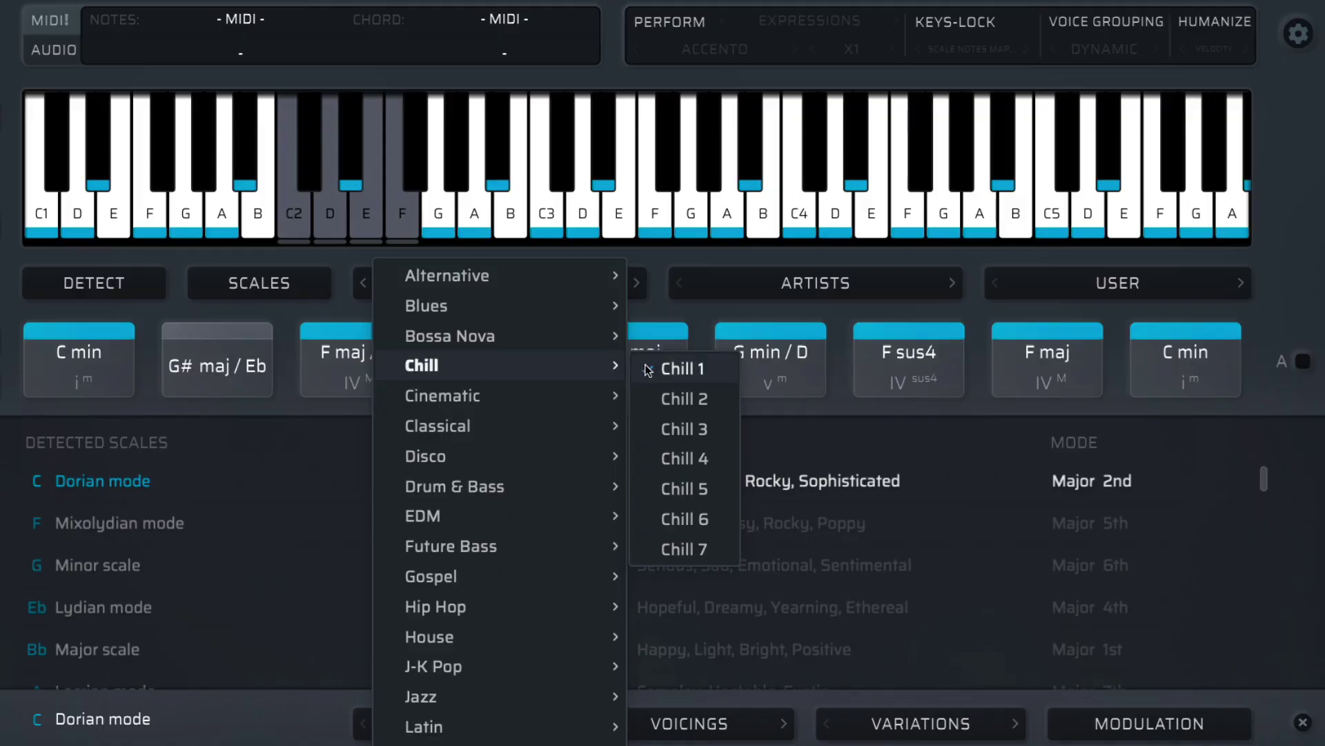
Load the Chill 1 chord set and audition C min, F maj / C, G maj / D, Eb maj and F sus4.
{"action": "left_click", "coordinate": [660, 370]}
{"action": "left_click", "coordinate": [63, 373]}
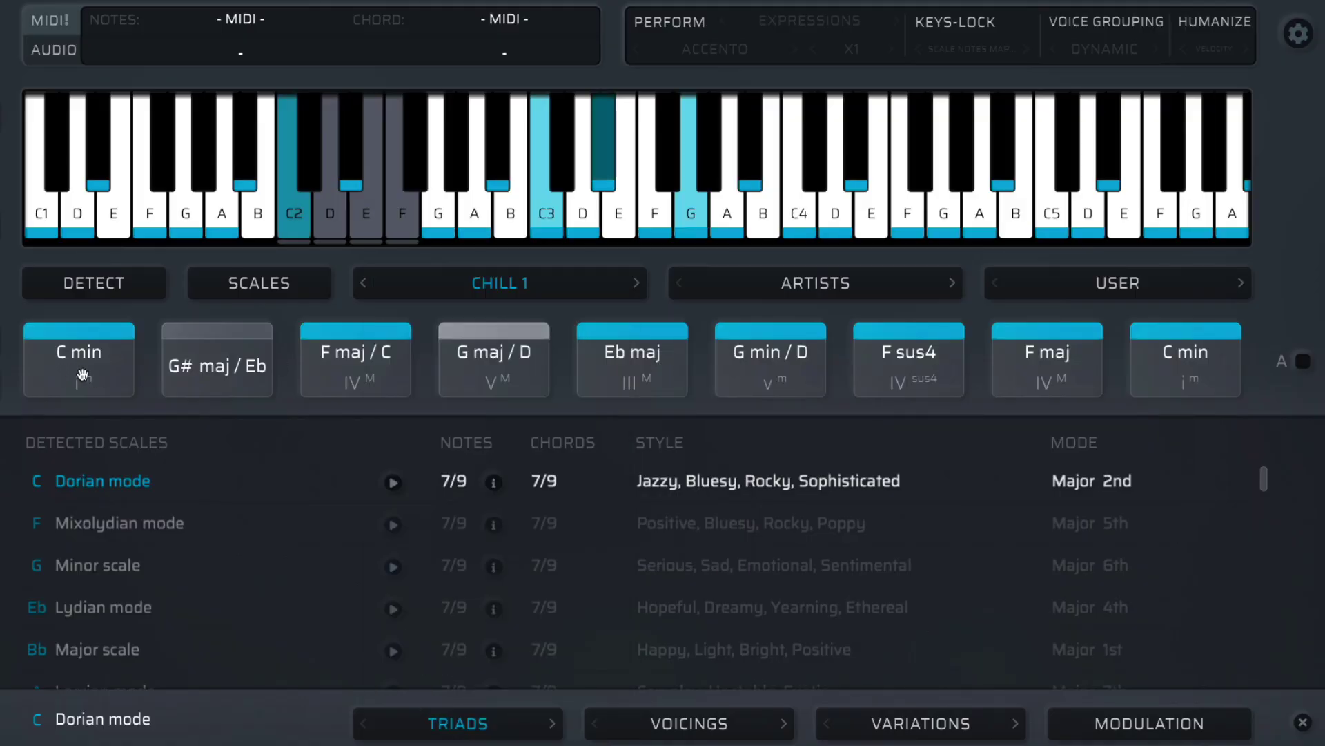
{"action": "left_click", "coordinate": [322, 376]}
{"action": "left_click", "coordinate": [466, 373]}
{"action": "left_click", "coordinate": [621, 368]}
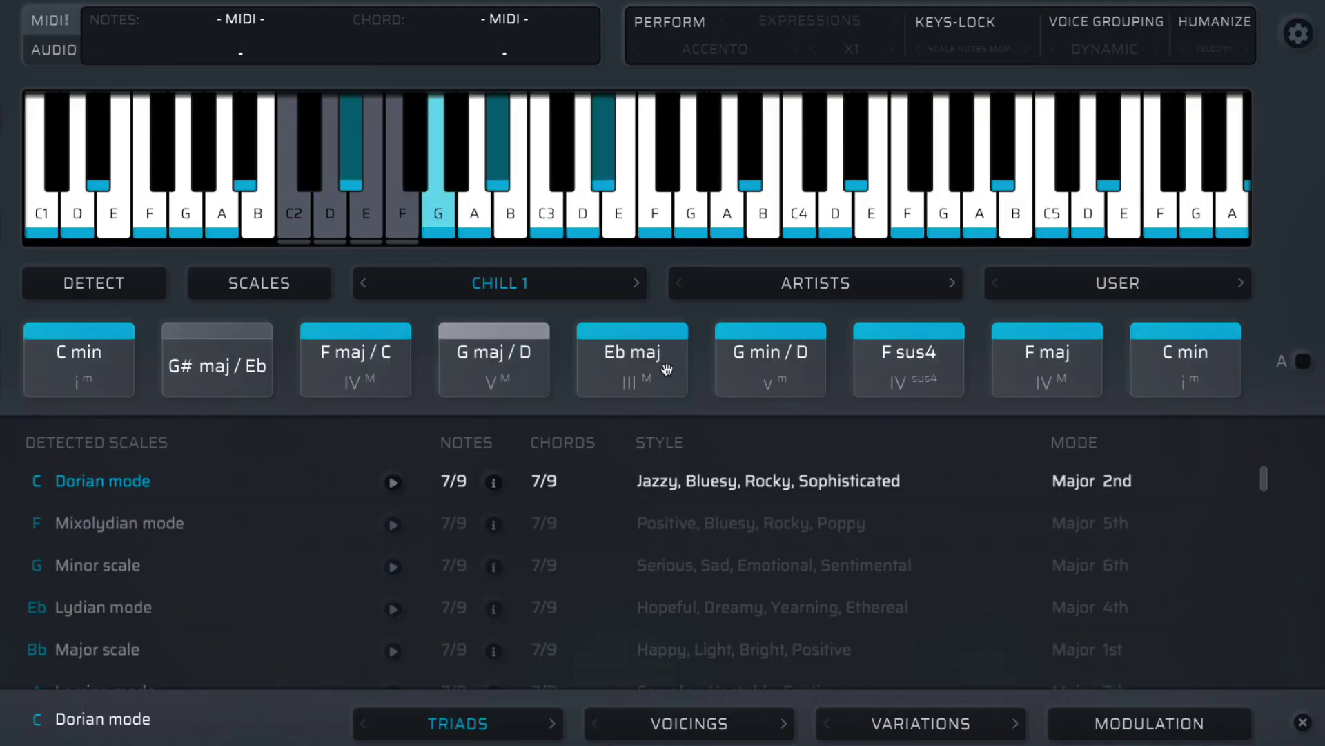
{"action": "left_click", "coordinate": [772, 367]}
Replay F sus4, enter Chord Edit Mode on the F 5 pad, and select the Neo Riemmanian track.
{"action": "left_click", "coordinate": [910, 363]}
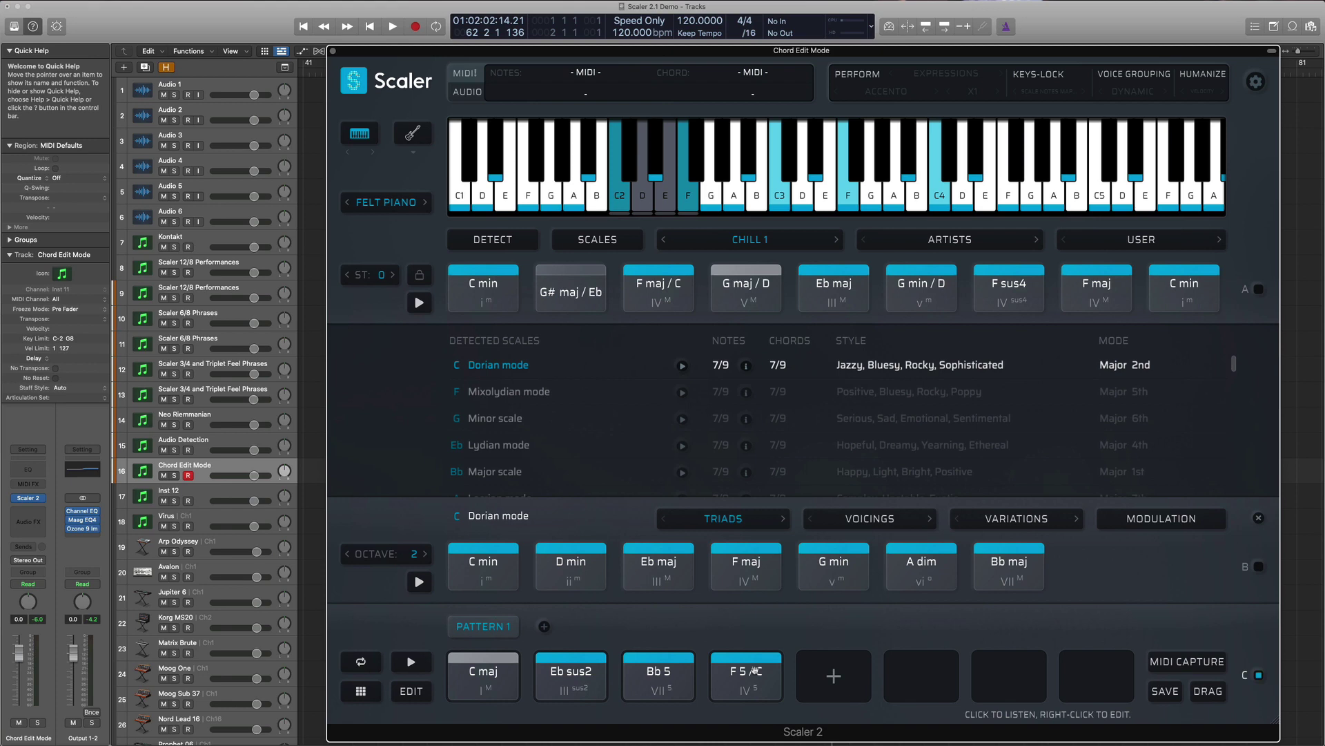
{"action": "right_click", "coordinate": [754, 671]}
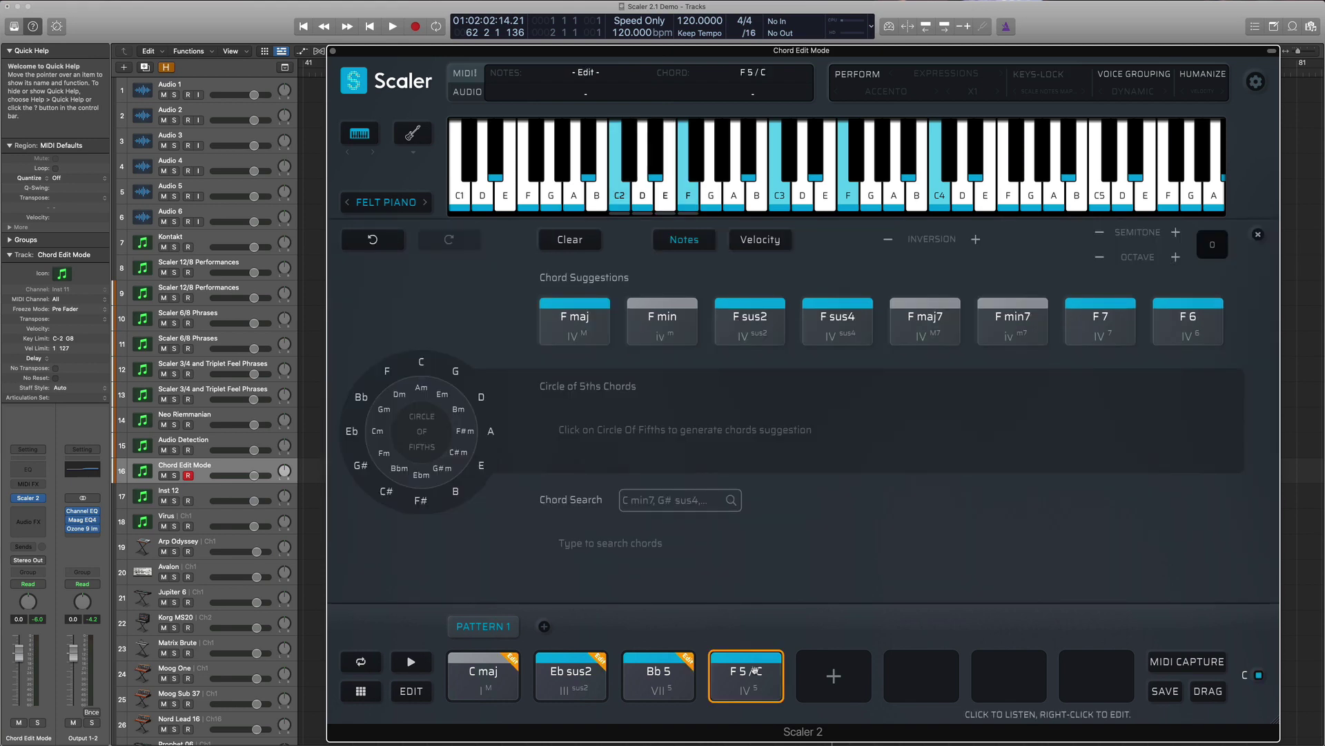
{"action": "left_click", "coordinate": [217, 417]}
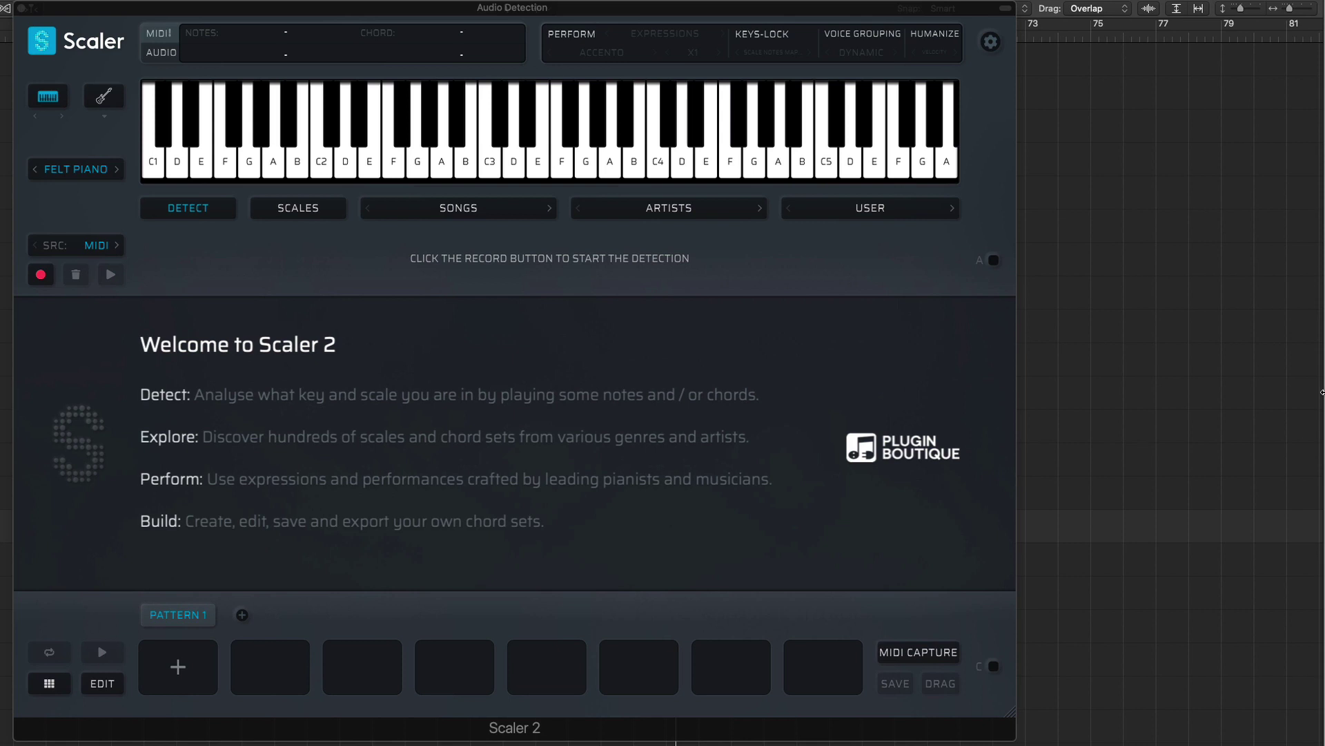
Narrow the Logic window to expose the desktop and place Chords 2.aif beside Scaler.
{"action": "left_click_drag", "start_coordinate": [1323, 393], "coordinate": [1165, 393]}
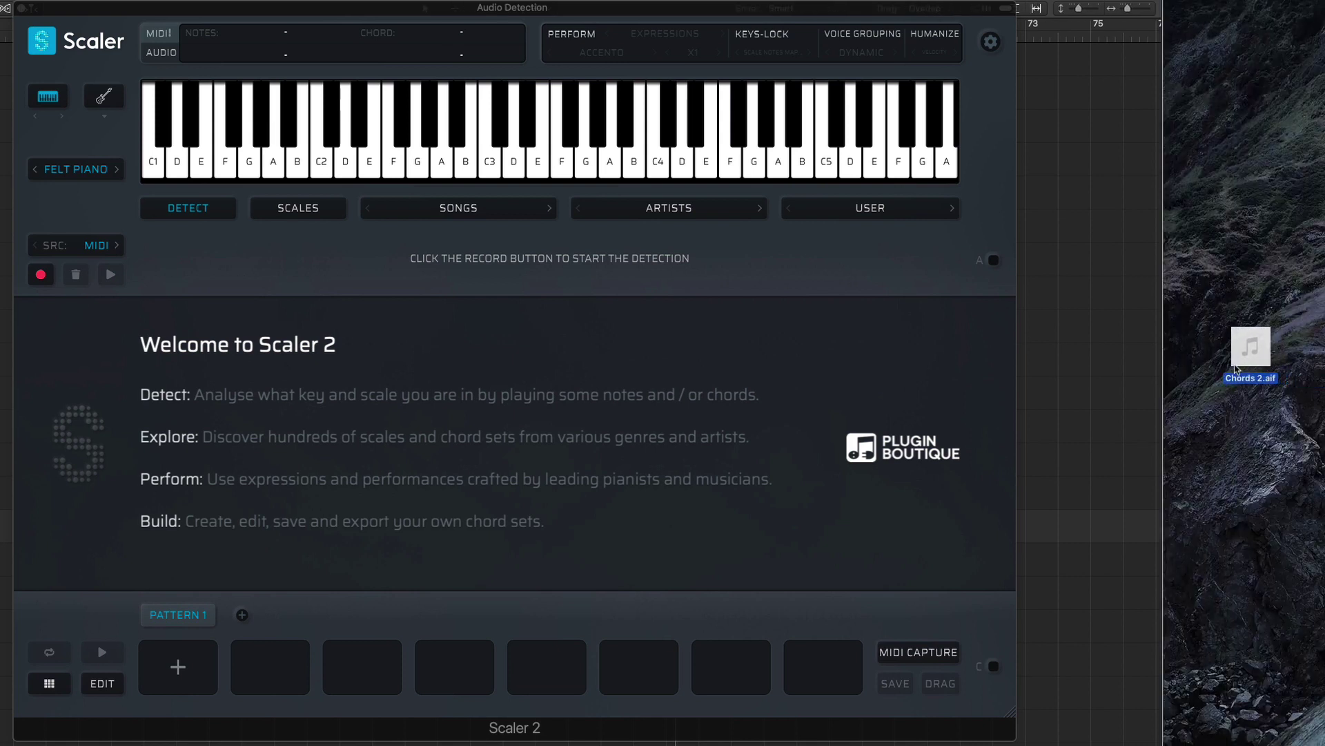
{"action": "left_click_drag", "start_coordinate": [1324, 352], "coordinate": [1197, 350]}
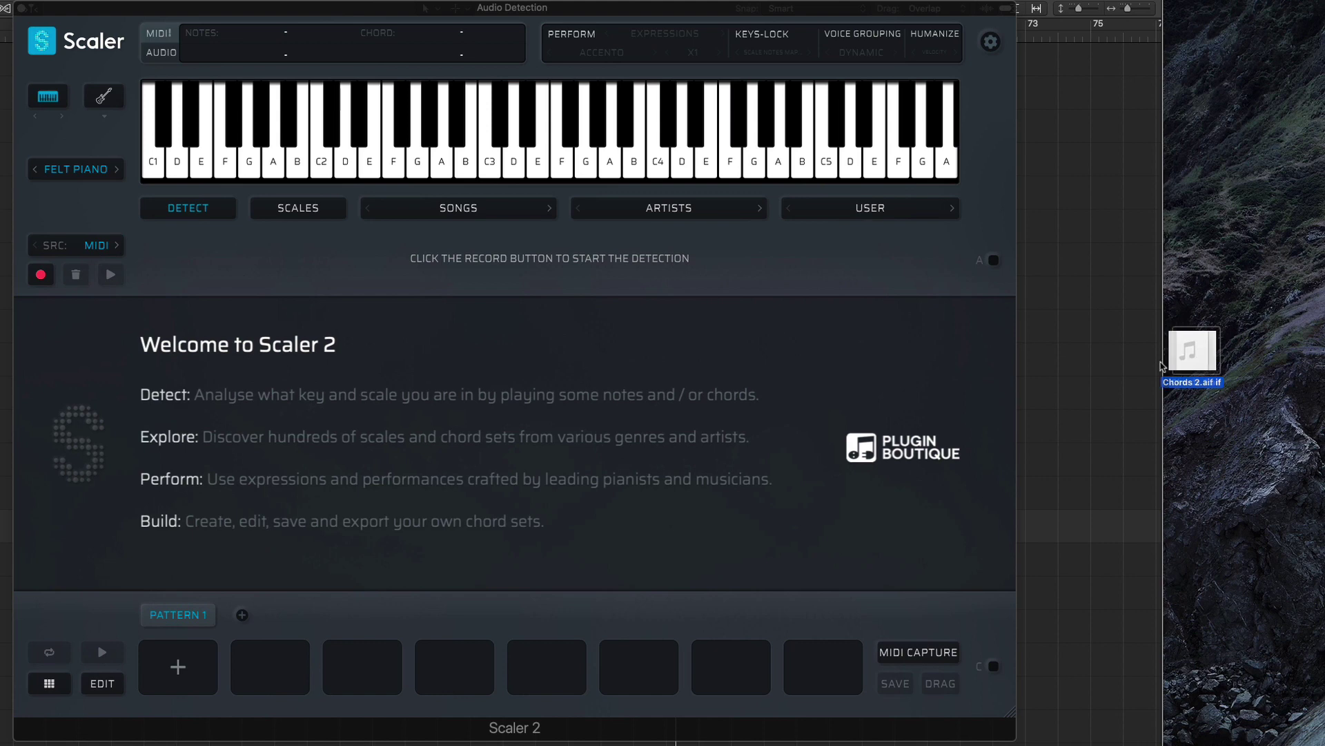
{"action": "left_click_drag", "start_coordinate": [1197, 353], "coordinate": [529, 331]}
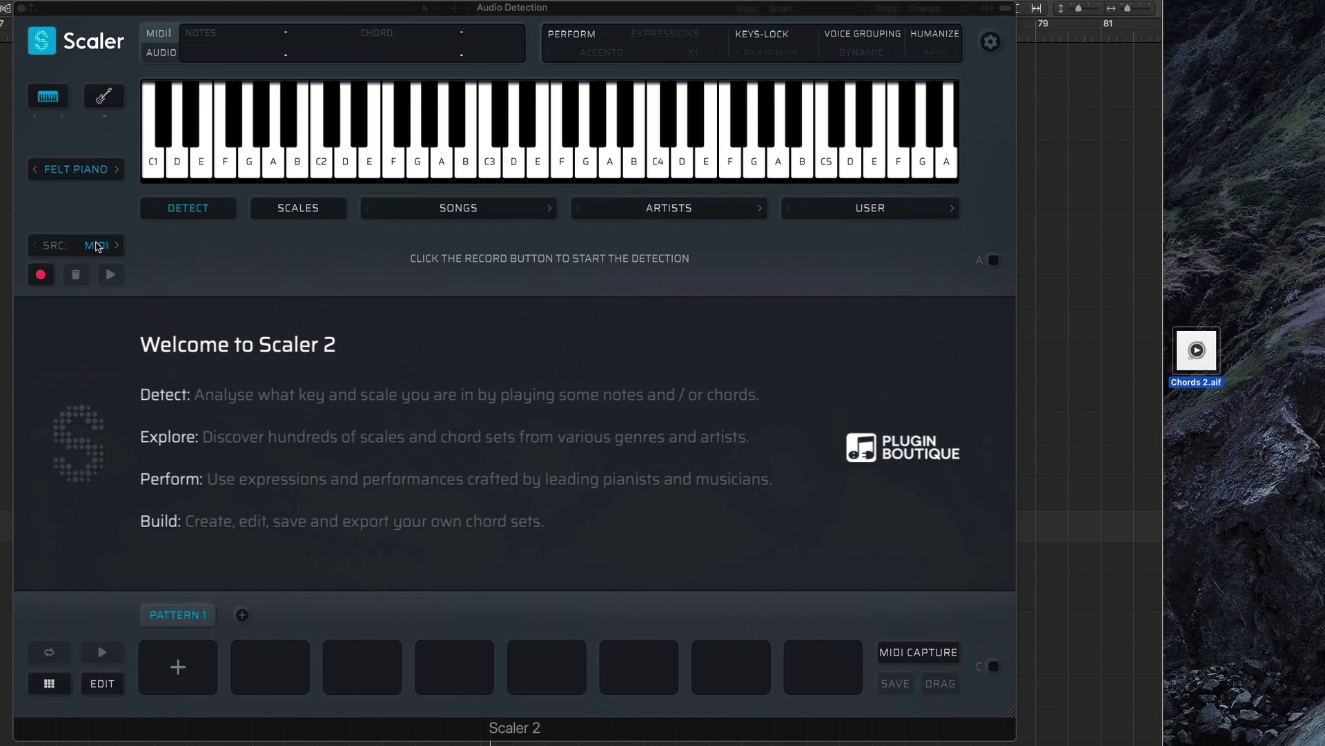
Load Chords 2.aif from the Desktop as the audio detection source, replacing the current detection.
{"action": "left_click", "coordinate": [96, 246]}
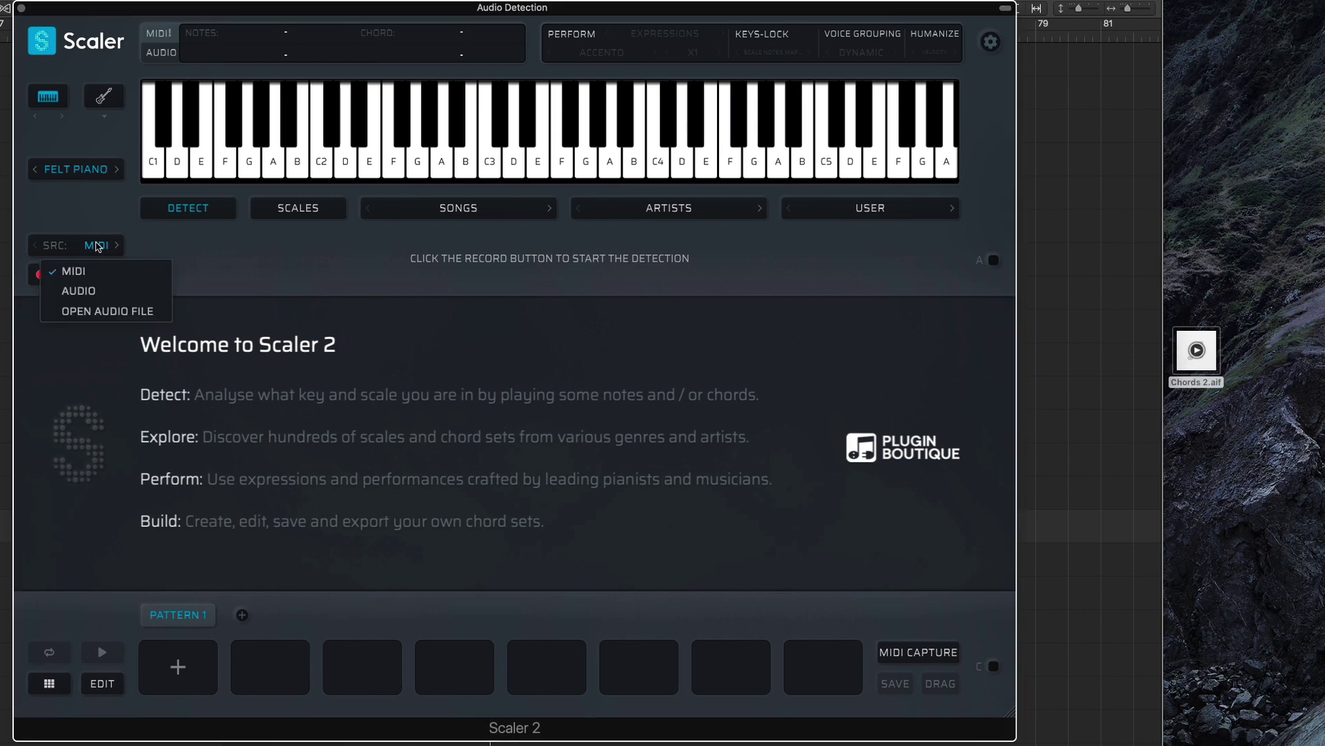
{"action": "left_click", "coordinate": [107, 310]}
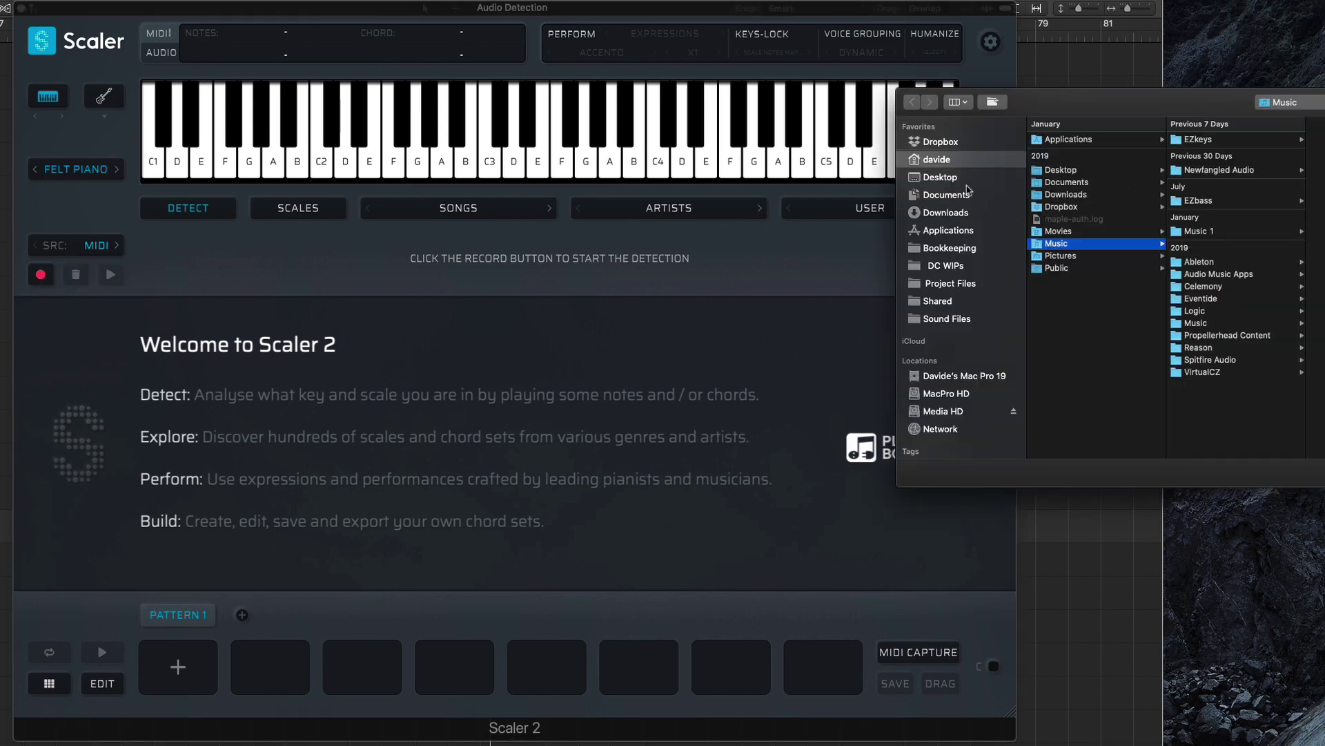
{"action": "left_click", "coordinate": [942, 177]}
{"action": "double_click", "coordinate": [1067, 140]}
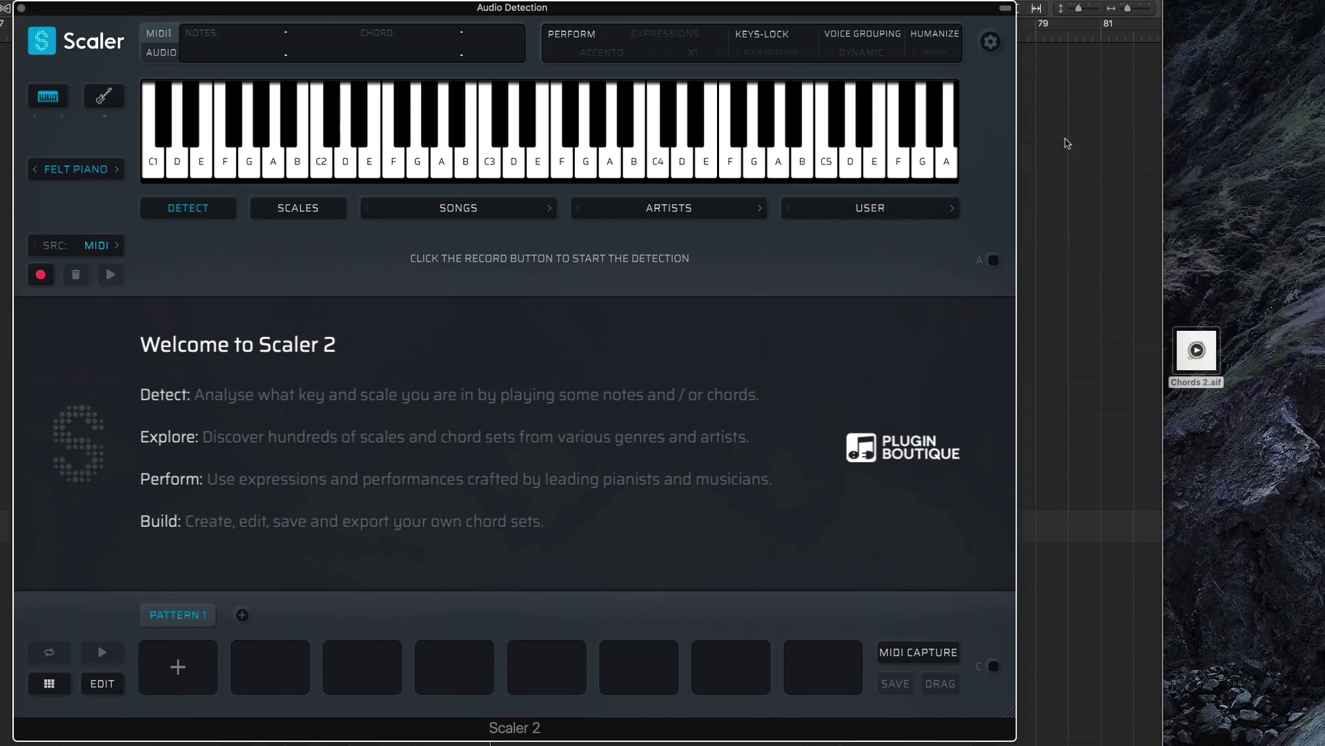
{"action": "left_click", "coordinate": [704, 339]}
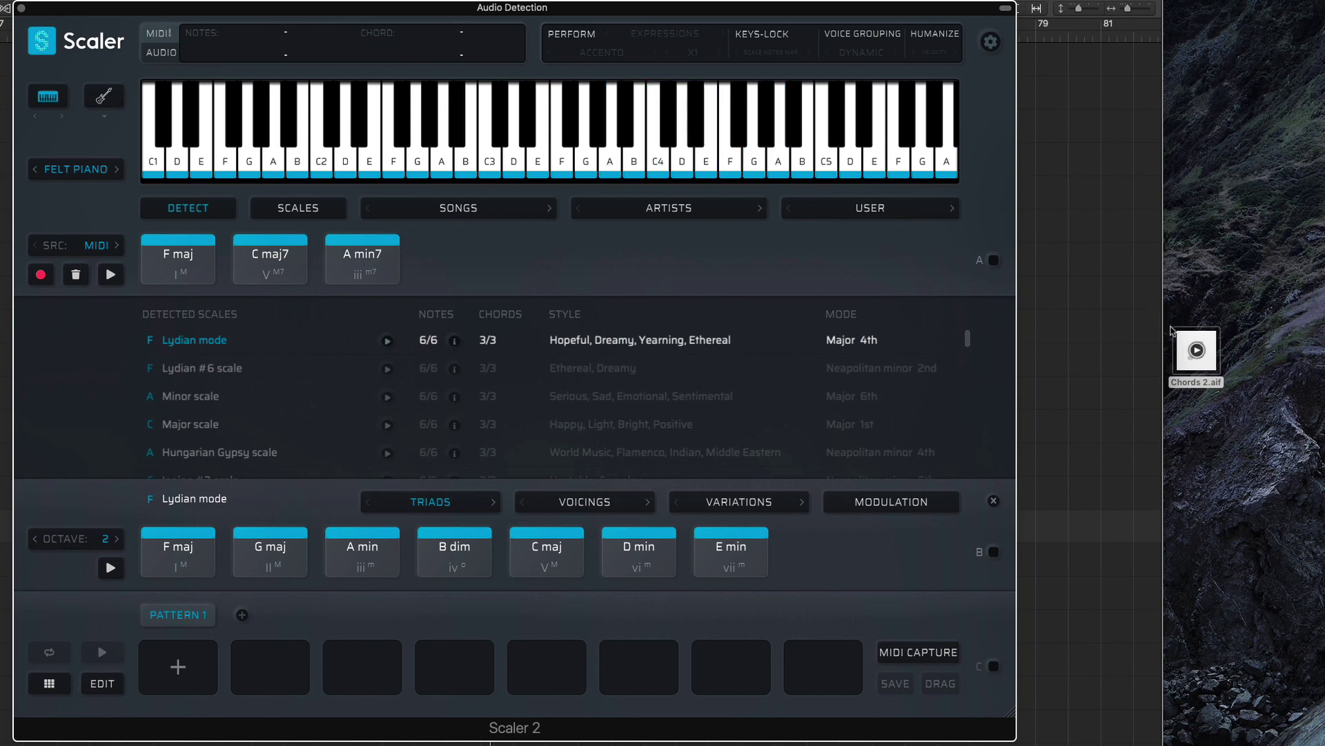
Play Chords 2.aif and audition the detected F maj, C maj7 and A min7 chords.
{"action": "left_click", "coordinate": [1196, 350]}
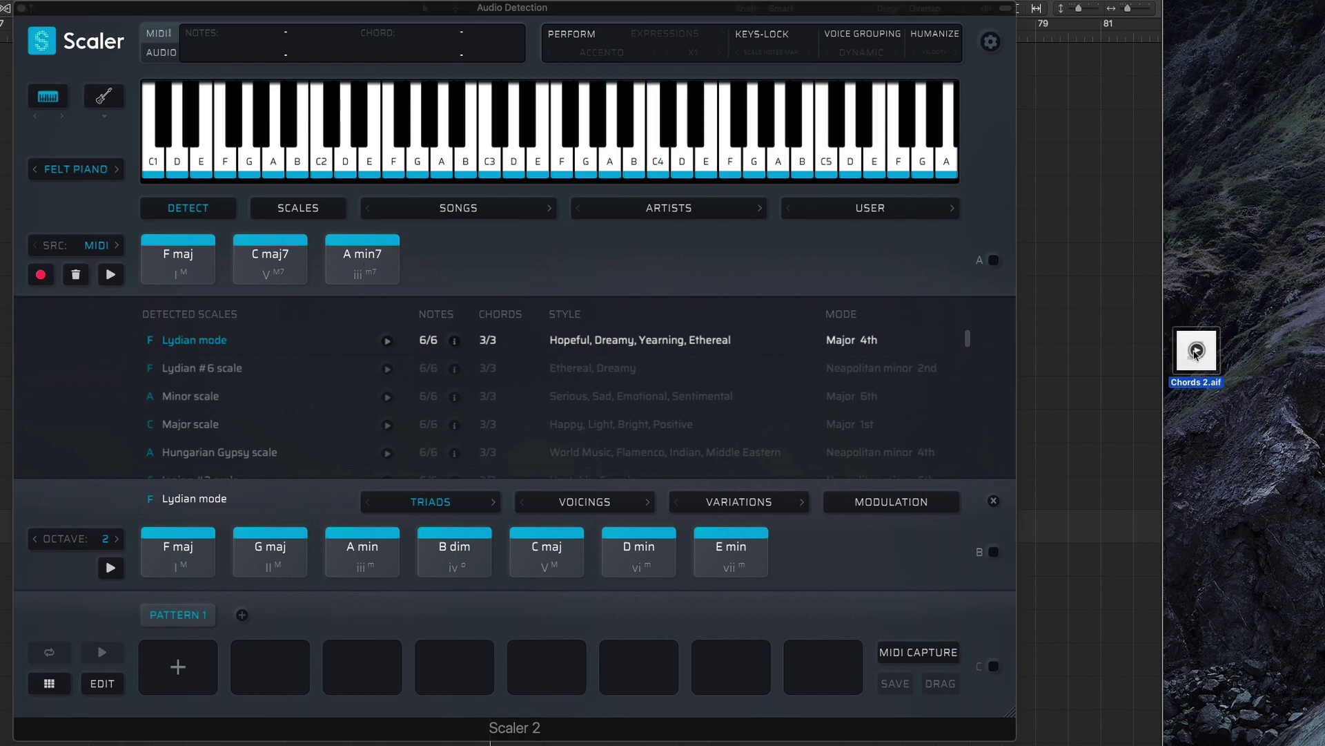
{"action": "left_click", "coordinate": [1196, 350]}
{"action": "left_click", "coordinate": [176, 271]}
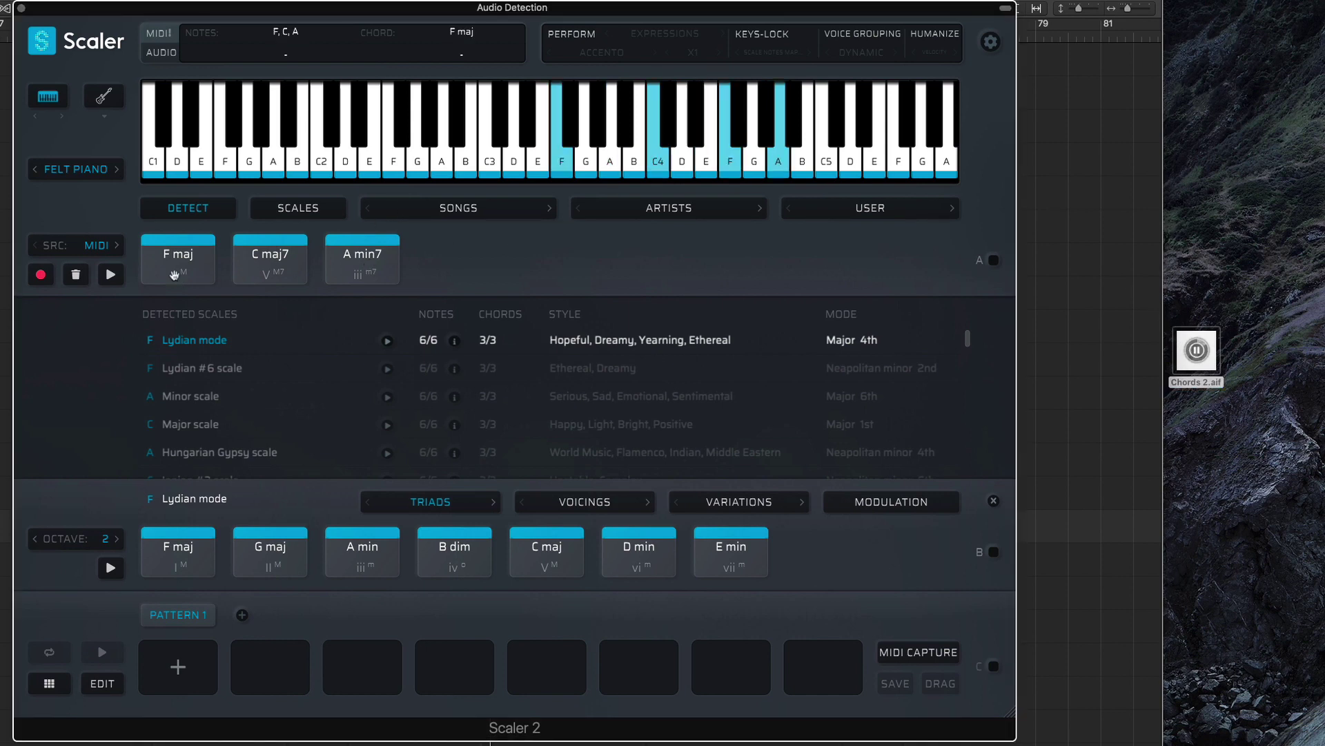
{"action": "left_click", "coordinate": [270, 256]}
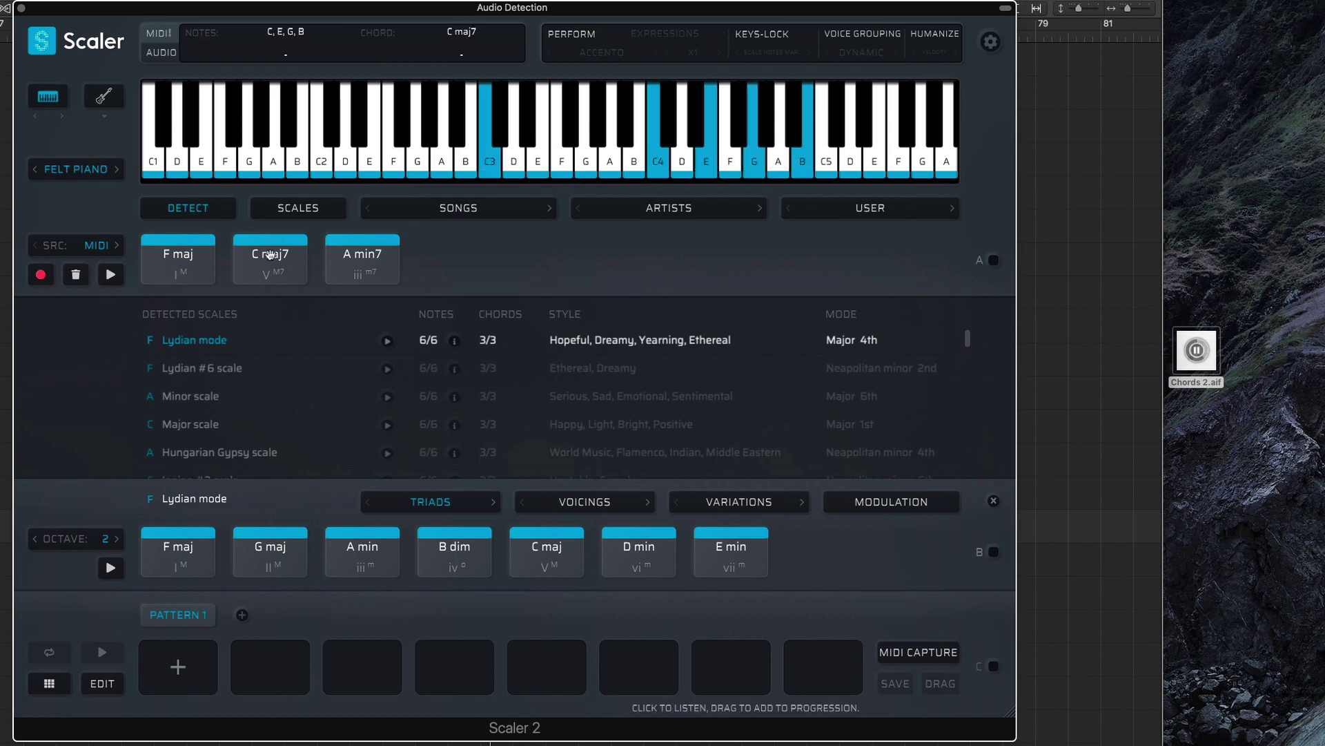
{"action": "left_click", "coordinate": [358, 265]}
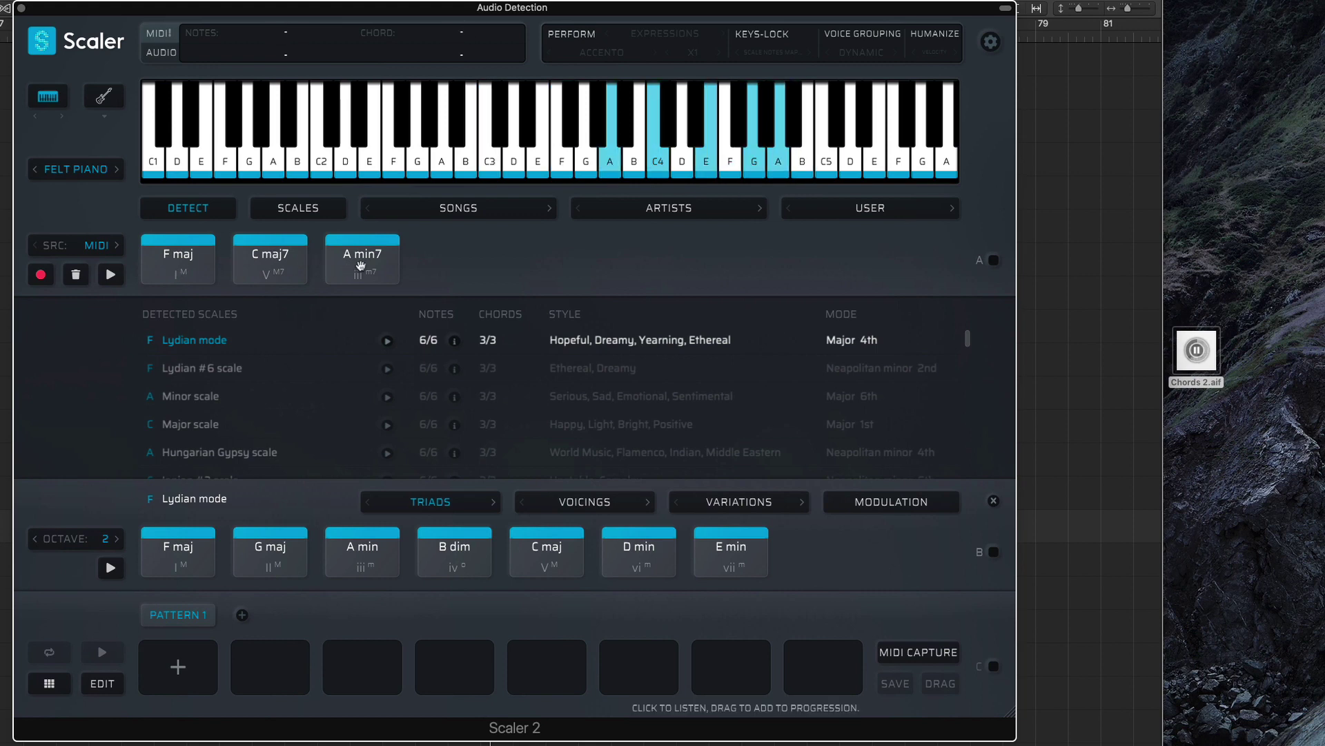
{"action": "left_click", "coordinate": [359, 265]}
{"action": "left_click", "coordinate": [360, 265]}
Audition the Lydian triads, including F maj, G maj, C maj and A min.
{"action": "left_click", "coordinate": [180, 550]}
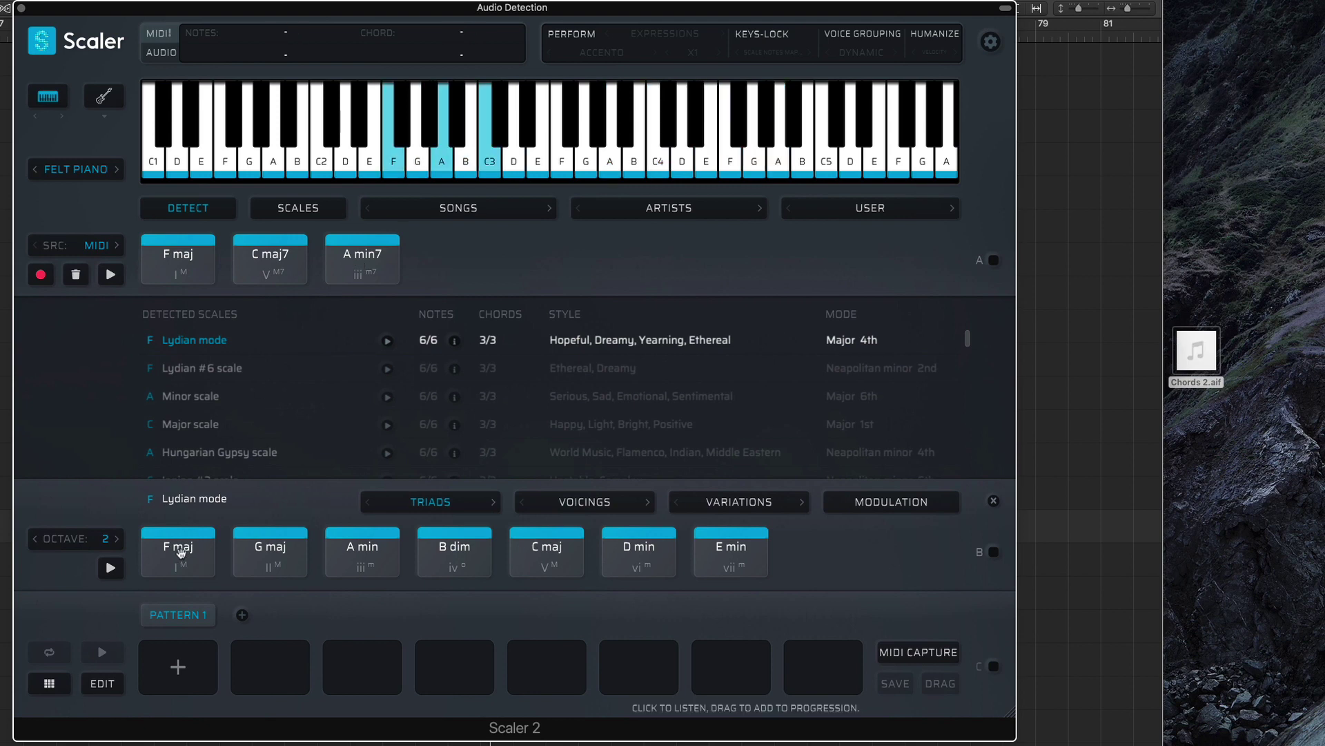
{"action": "left_click", "coordinate": [272, 555]}
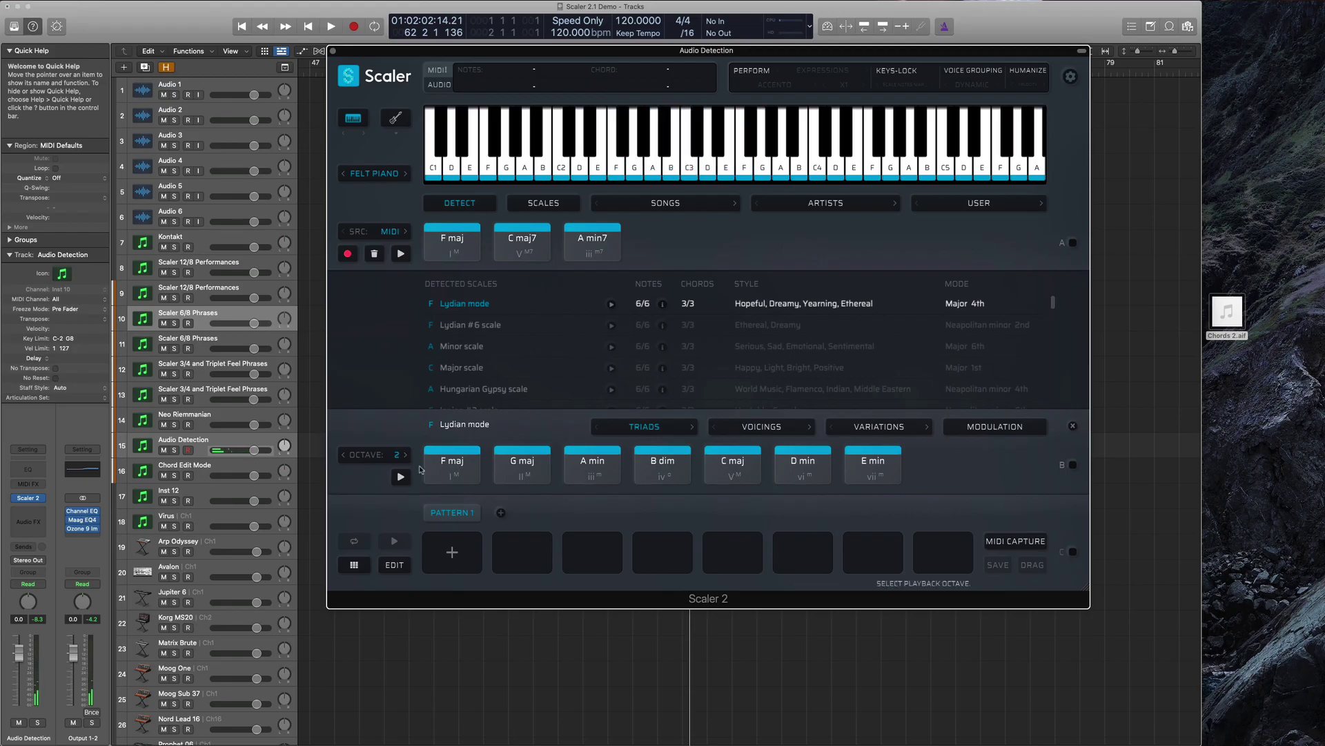
{"action": "left_click", "coordinate": [448, 467]}
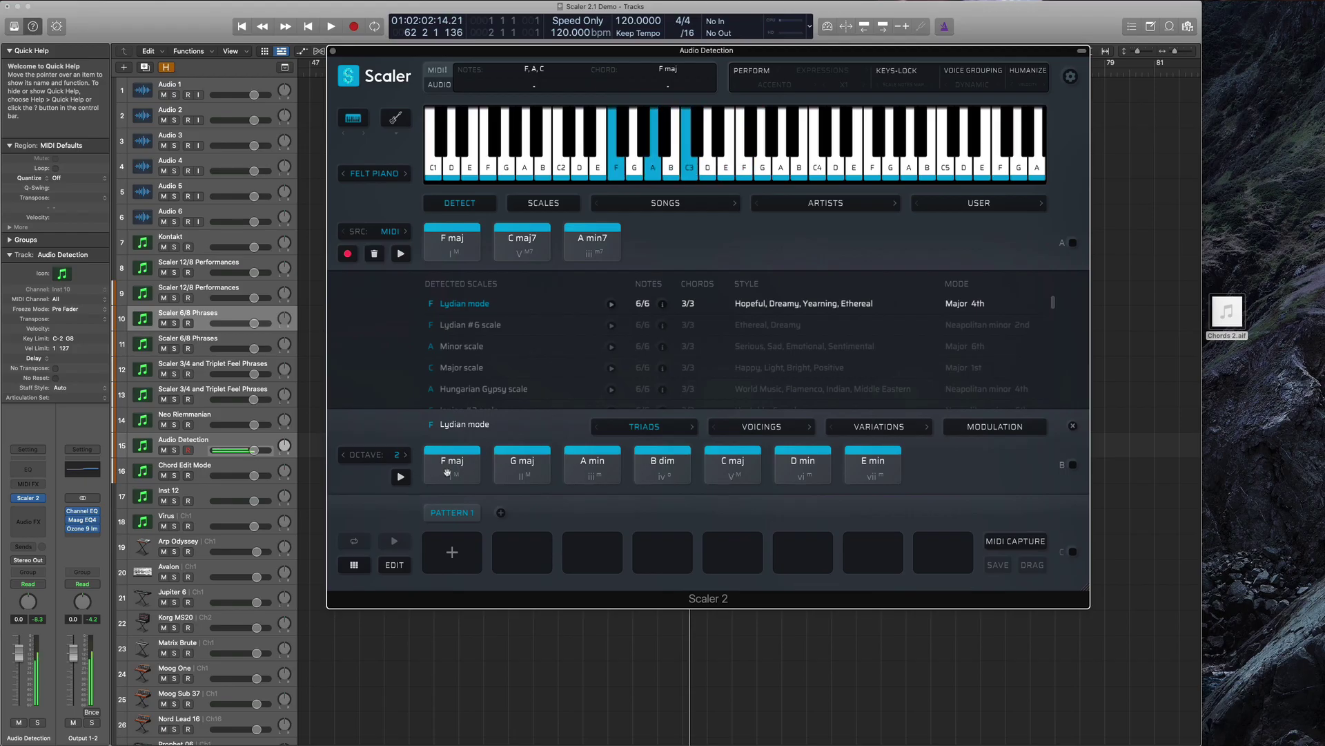
{"action": "left_click", "coordinate": [725, 463]}
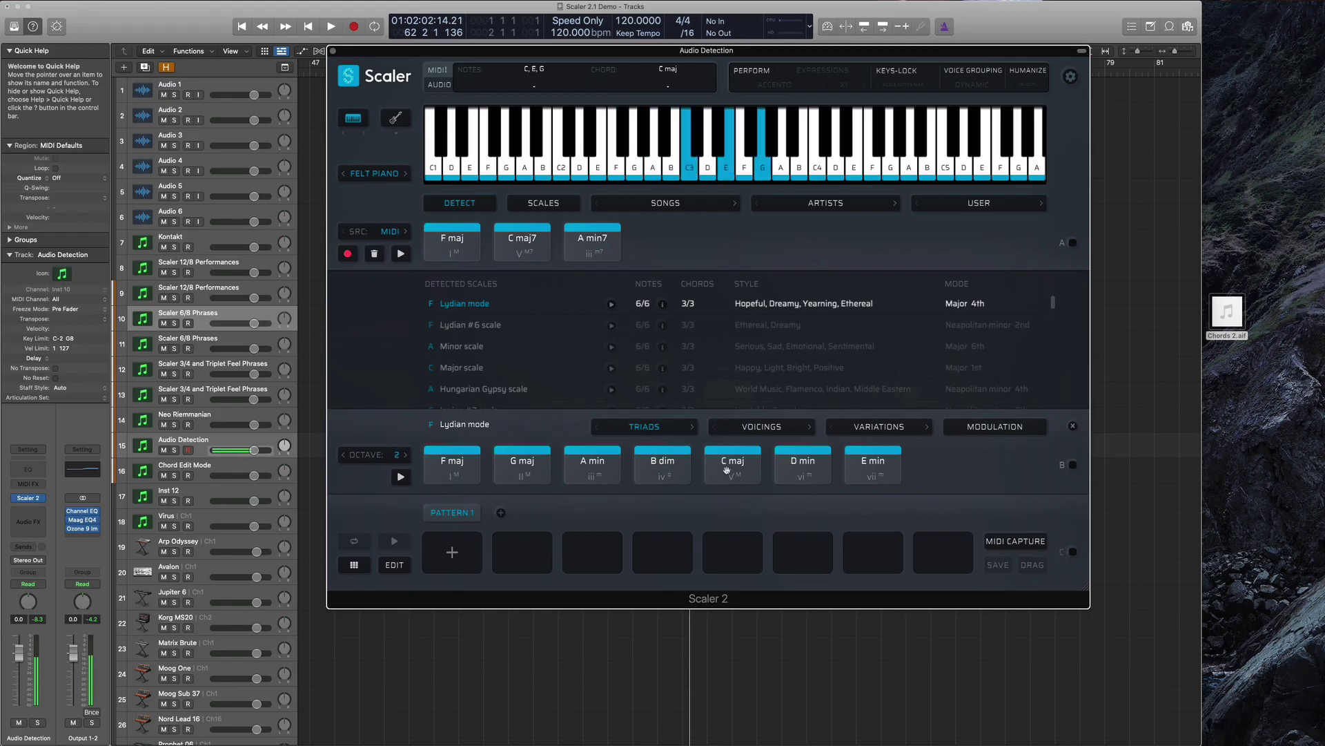
{"action": "left_click", "coordinate": [588, 468]}
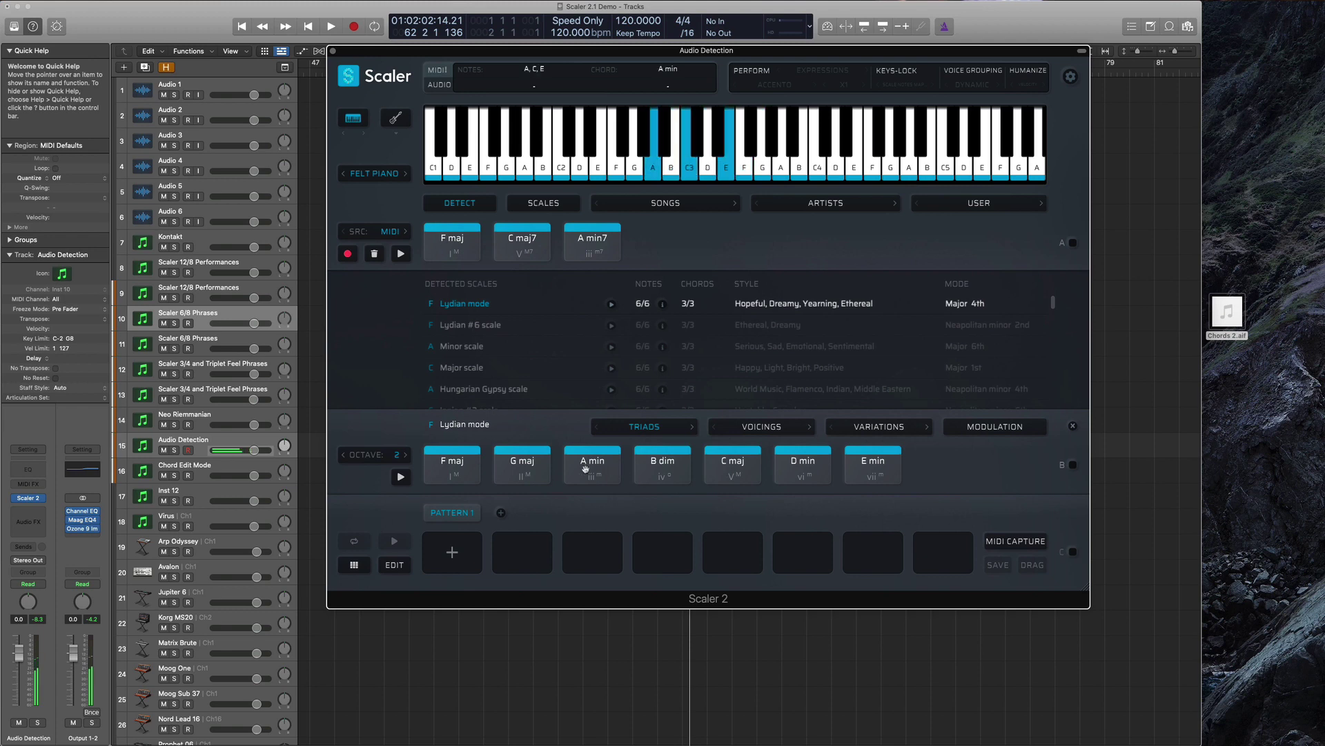
{"action": "left_click", "coordinate": [526, 462]}
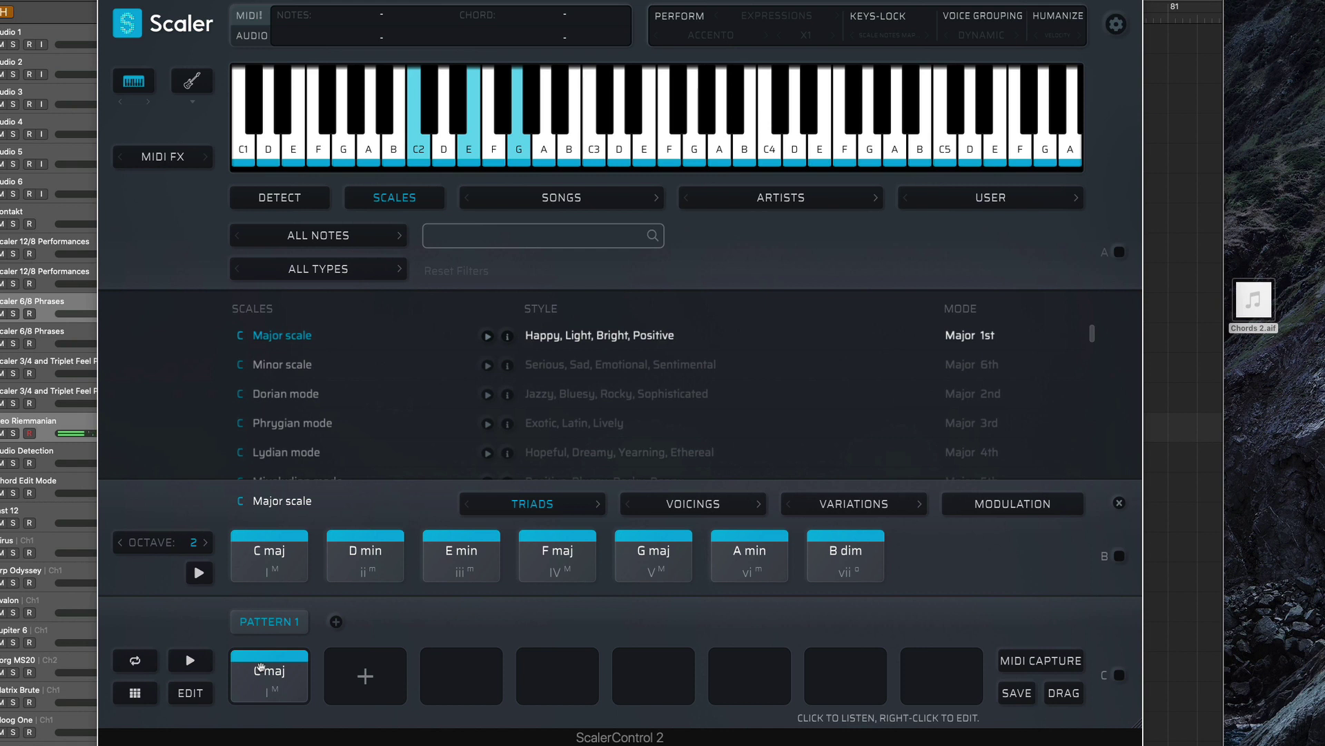
Enable the C chord trigger and set the Modulation view to the NEO-RIEMANNIAN preset.
{"action": "left_click", "coordinate": [1119, 675]}
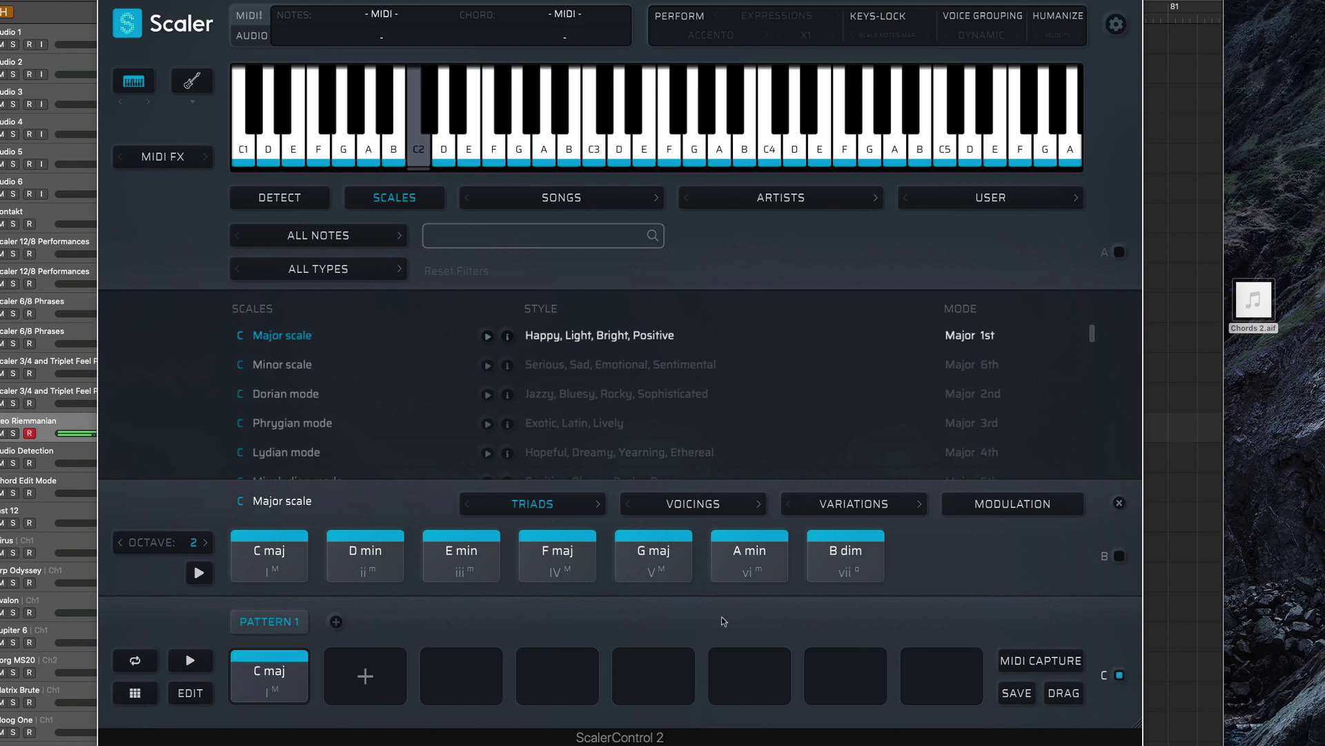
{"action": "left_click", "coordinate": [1043, 505]}
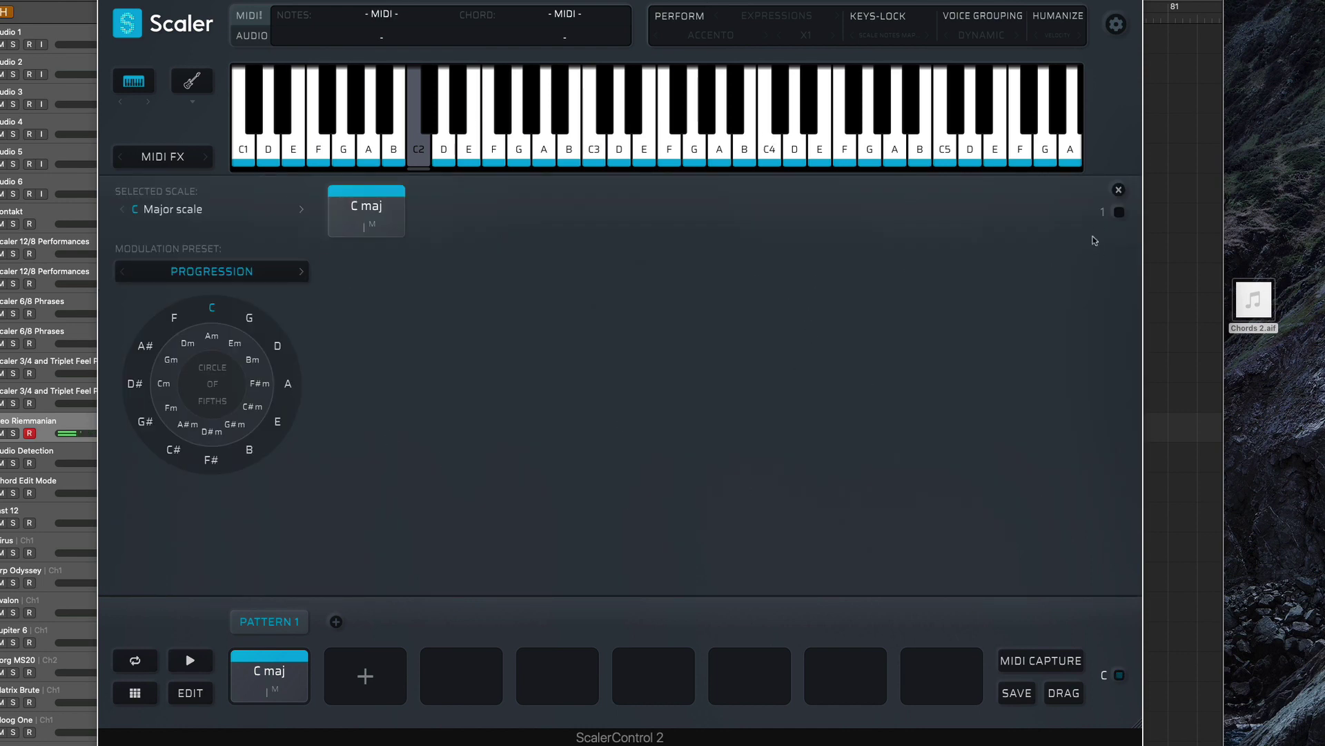
{"action": "left_click", "coordinate": [1117, 191]}
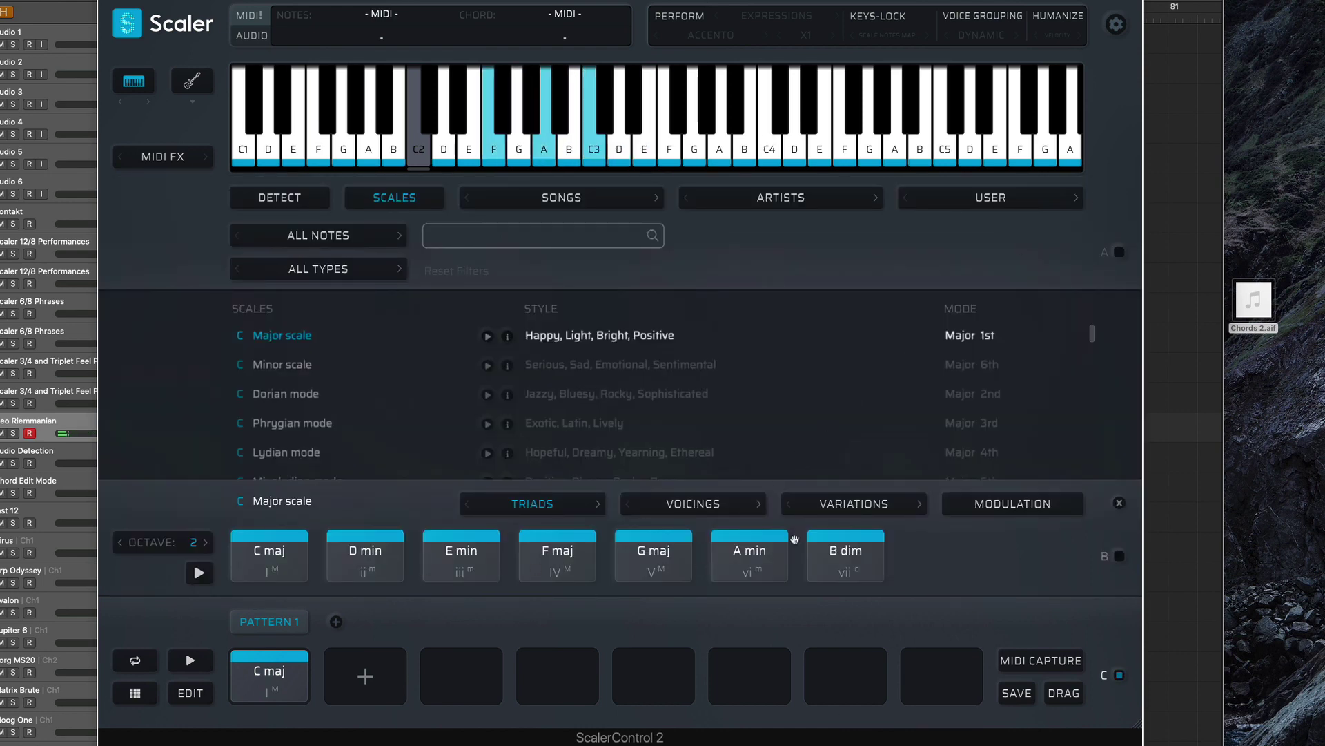
{"action": "left_click", "coordinate": [1046, 508]}
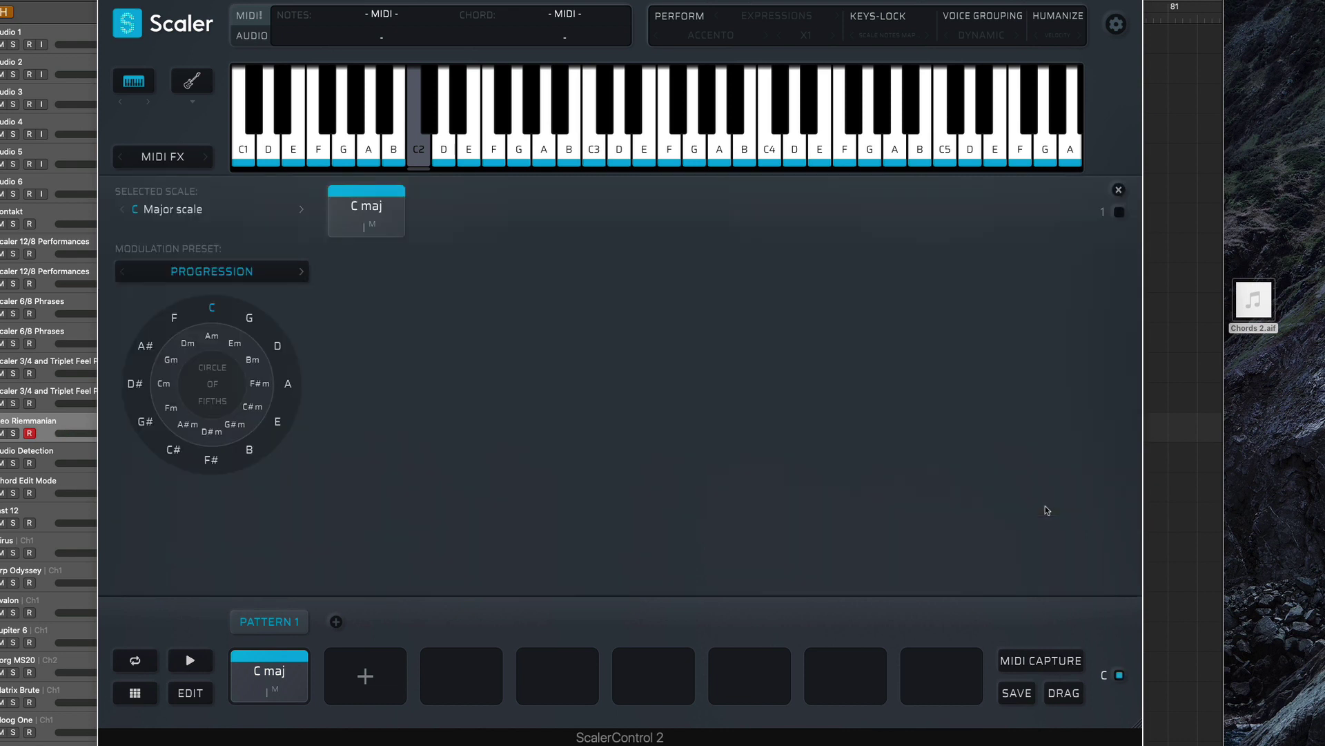
{"action": "left_click", "coordinate": [296, 272]}
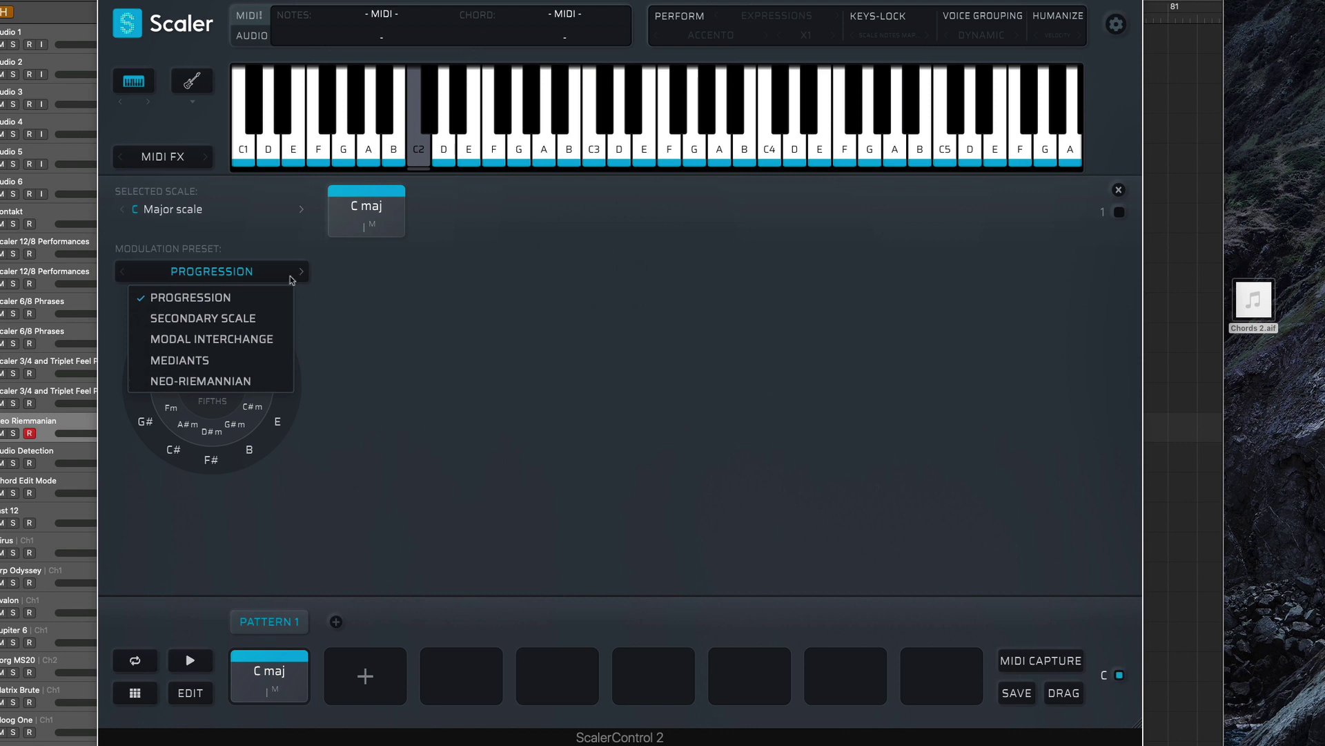
{"action": "left_click", "coordinate": [263, 383]}
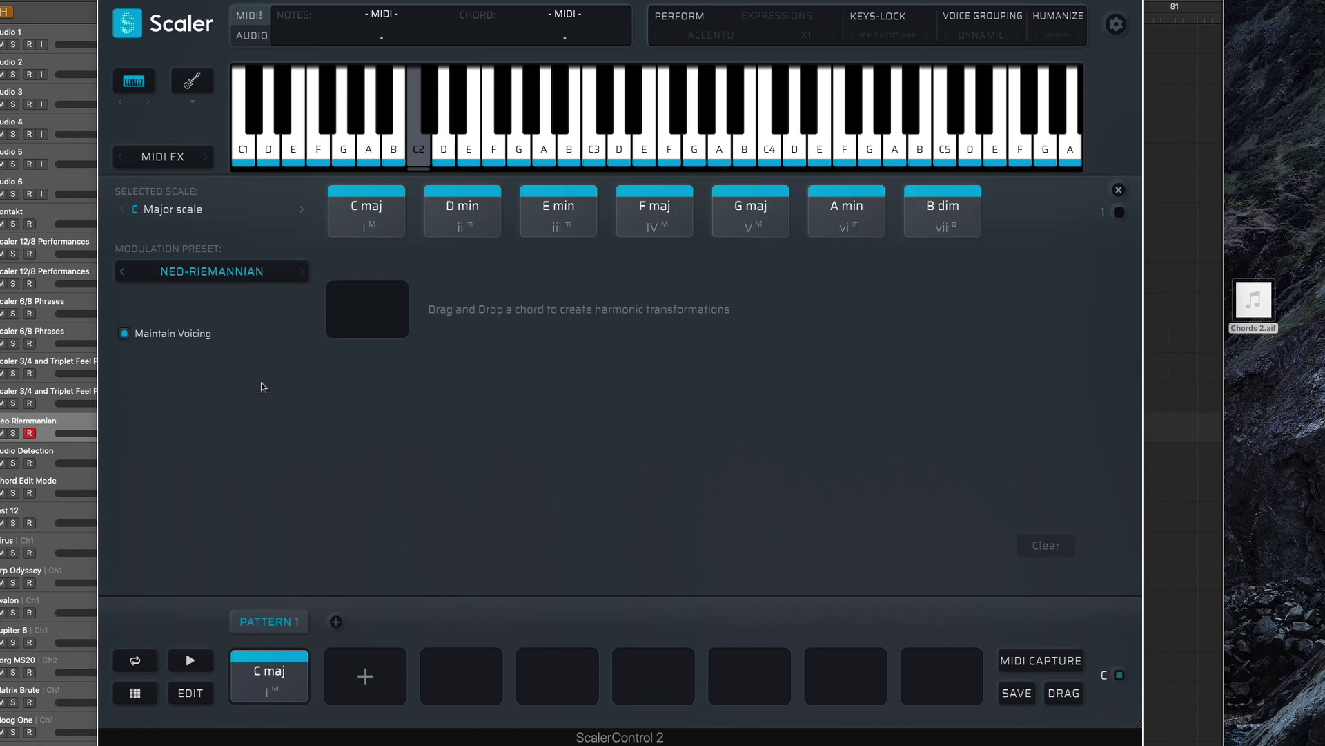
Drop C maj into the modulation area and audition C maj, C min, E min and A min.
{"action": "left_click", "coordinate": [354, 225]}
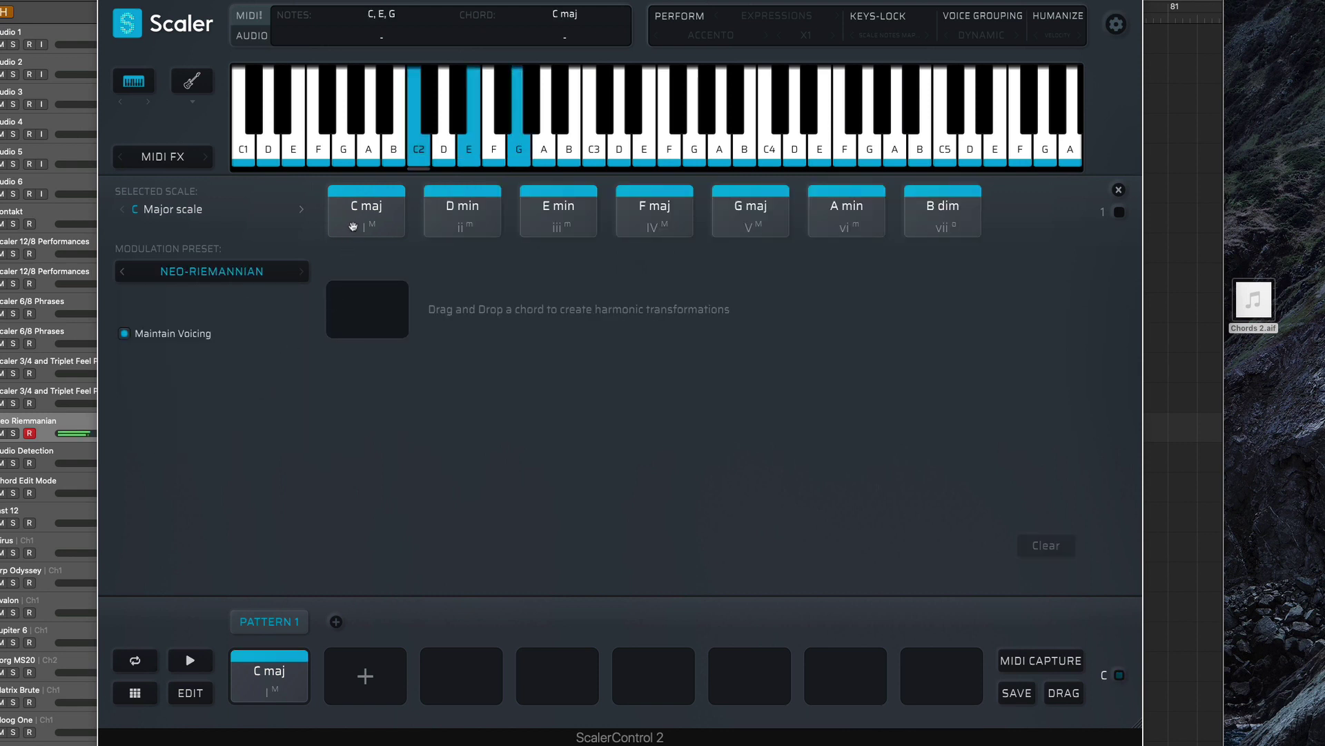
{"action": "left_click_drag", "start_coordinate": [353, 226], "coordinate": [357, 313]}
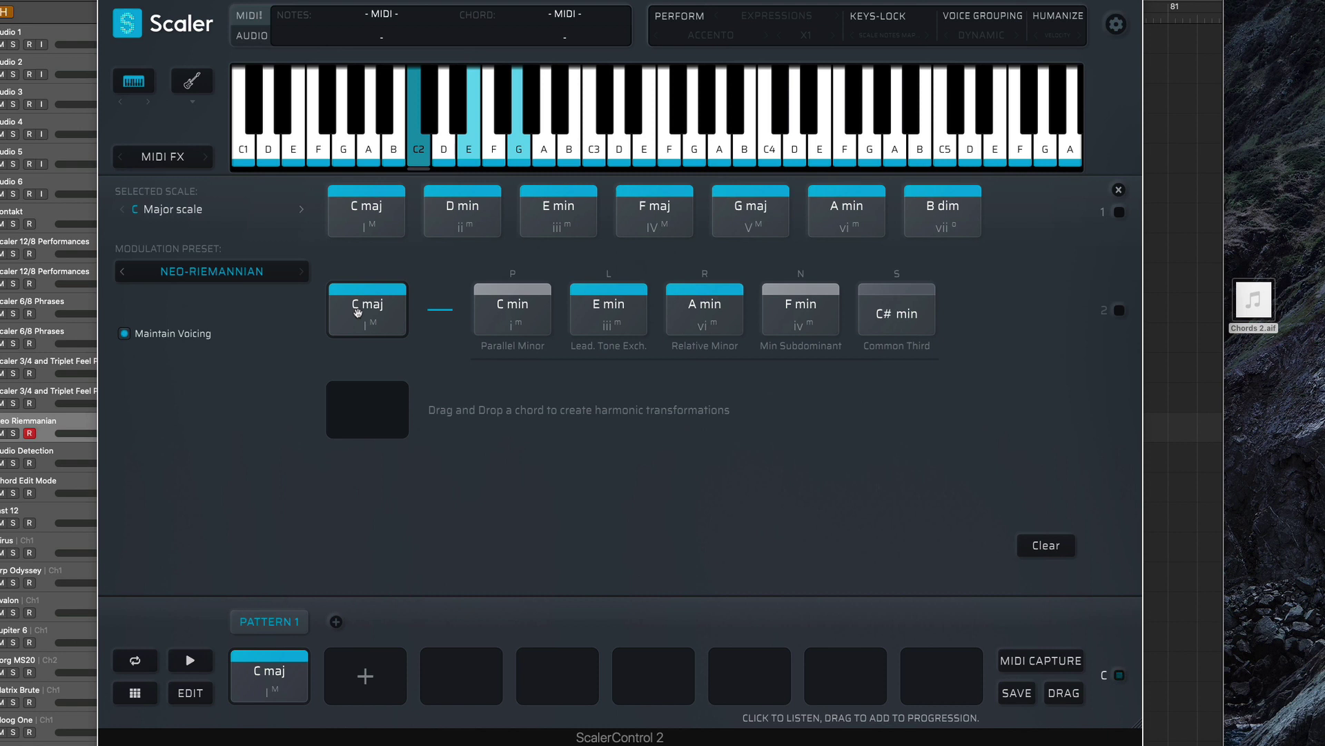
{"action": "left_click", "coordinate": [359, 314]}
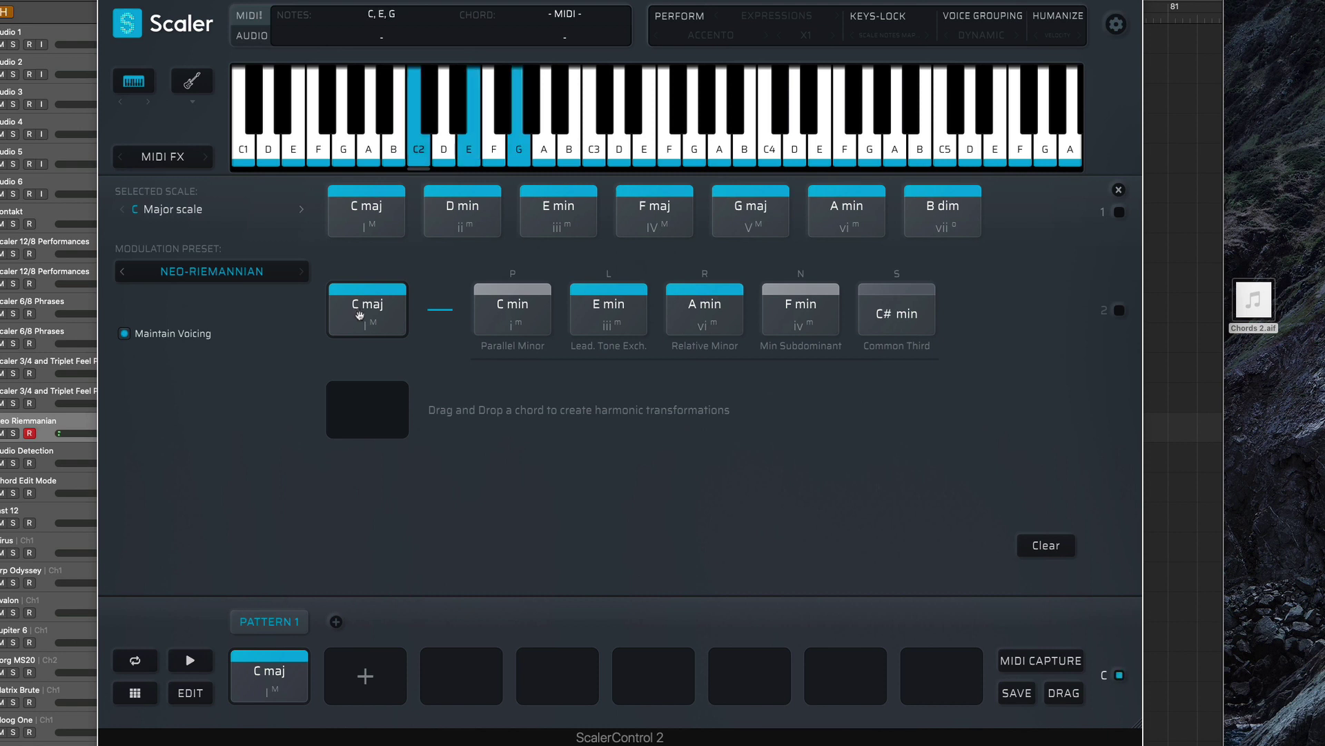
{"action": "left_click", "coordinate": [363, 311]}
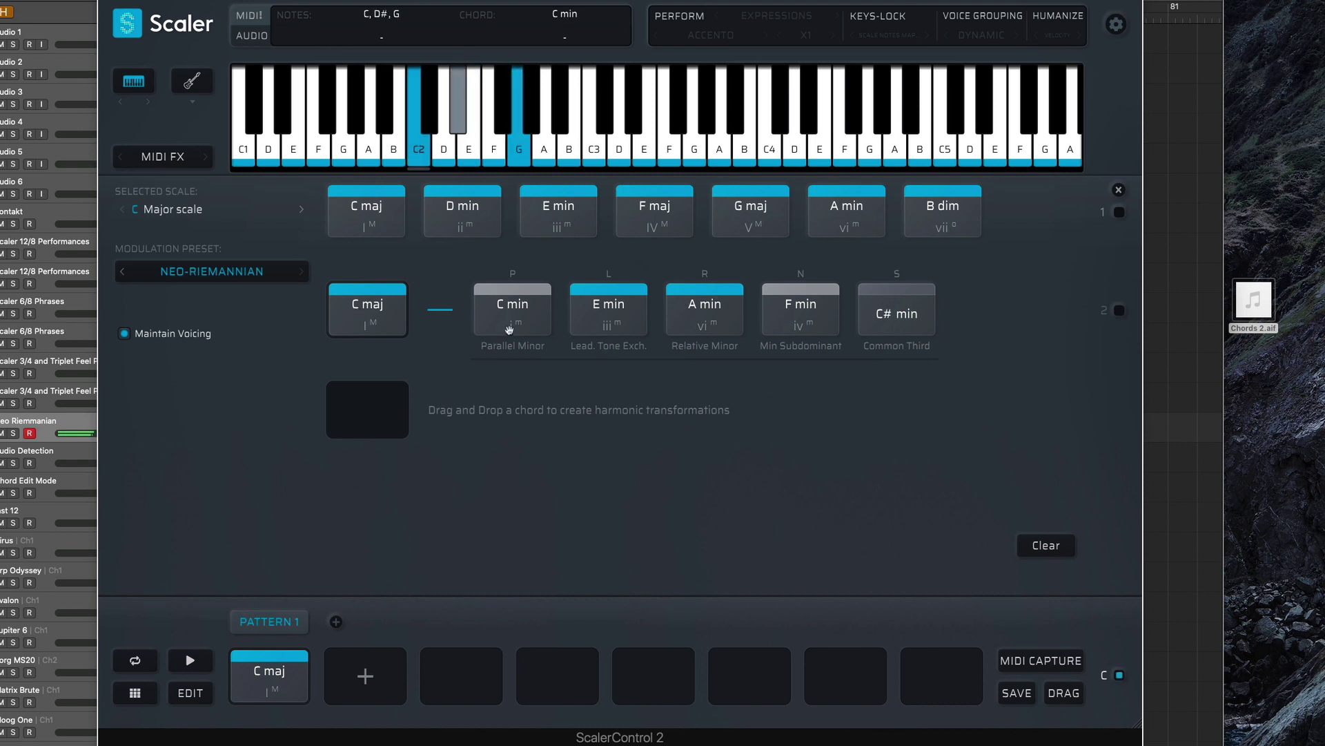
{"action": "left_click", "coordinate": [609, 317]}
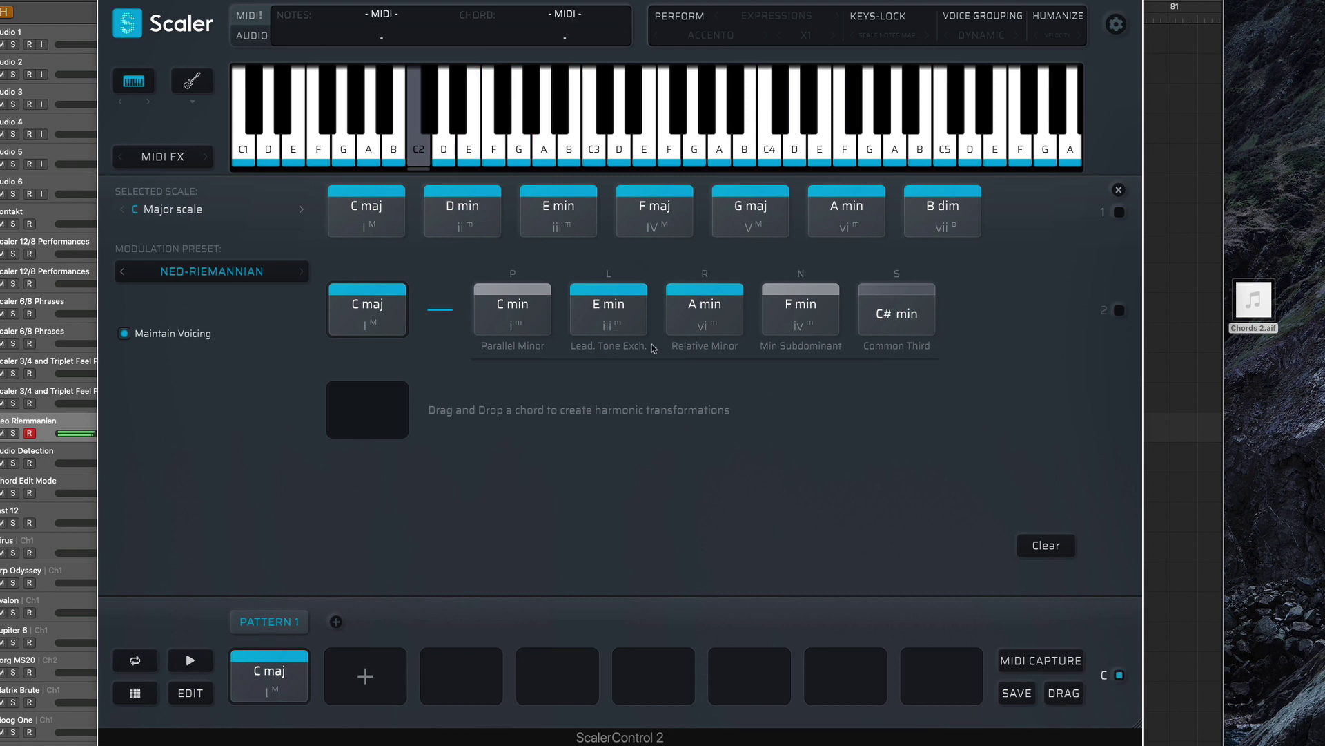
{"action": "left_click", "coordinate": [696, 327]}
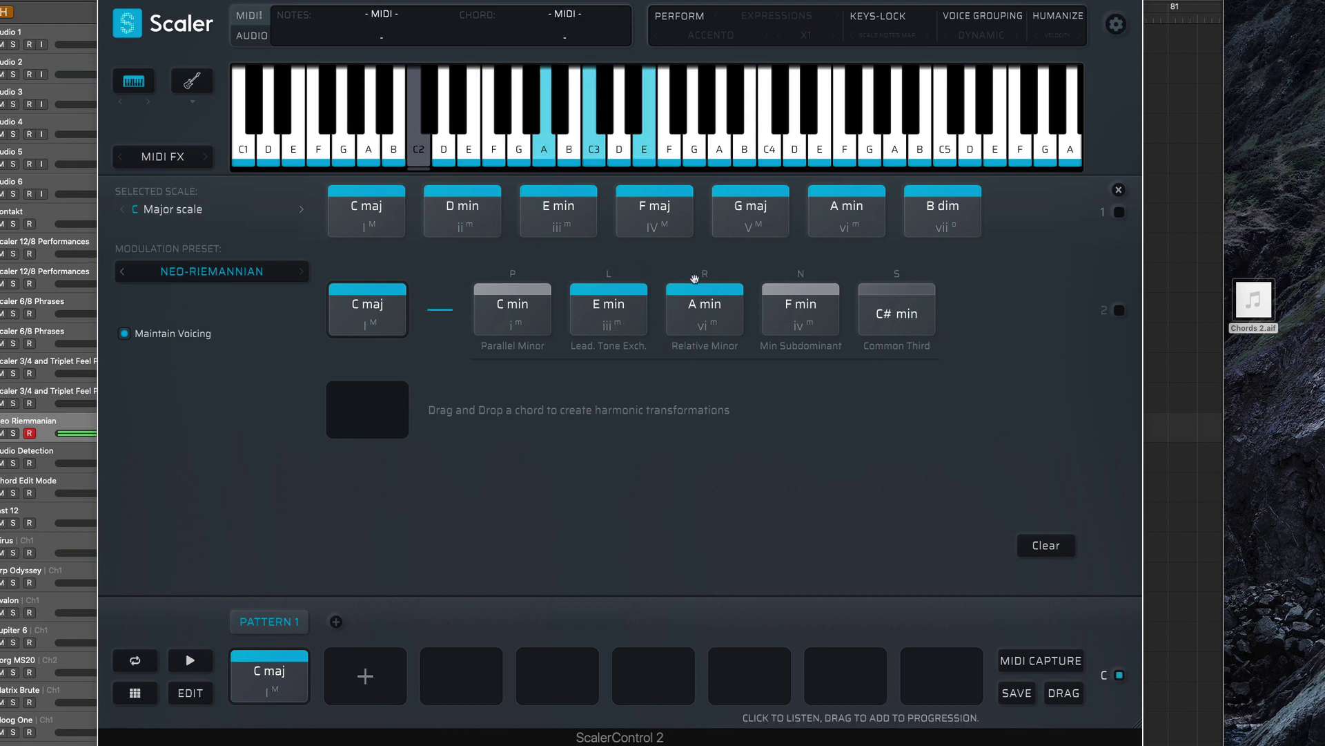
Add C min, E min, A min, A maj and F maj to the pattern after C maj.
{"action": "left_click", "coordinate": [486, 318]}
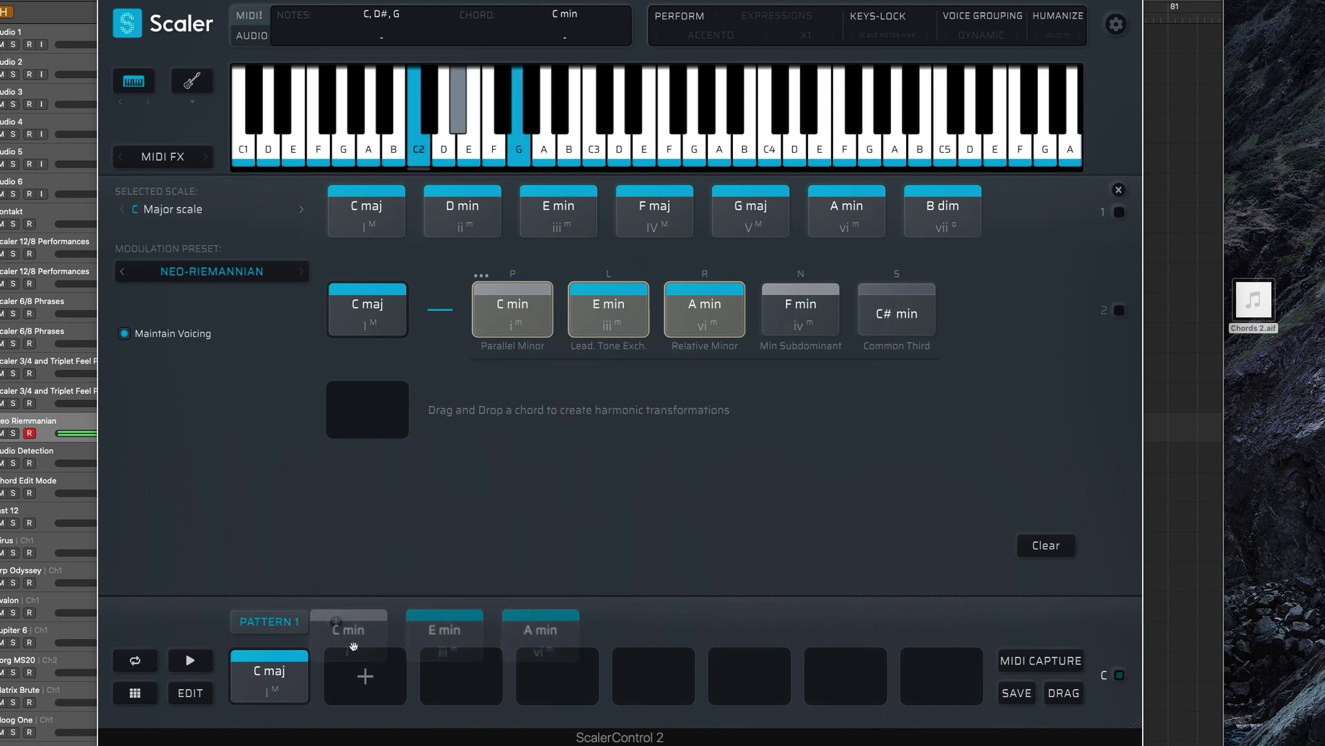
{"action": "left_click_drag", "start_coordinate": [485, 318], "coordinate": [361, 660]}
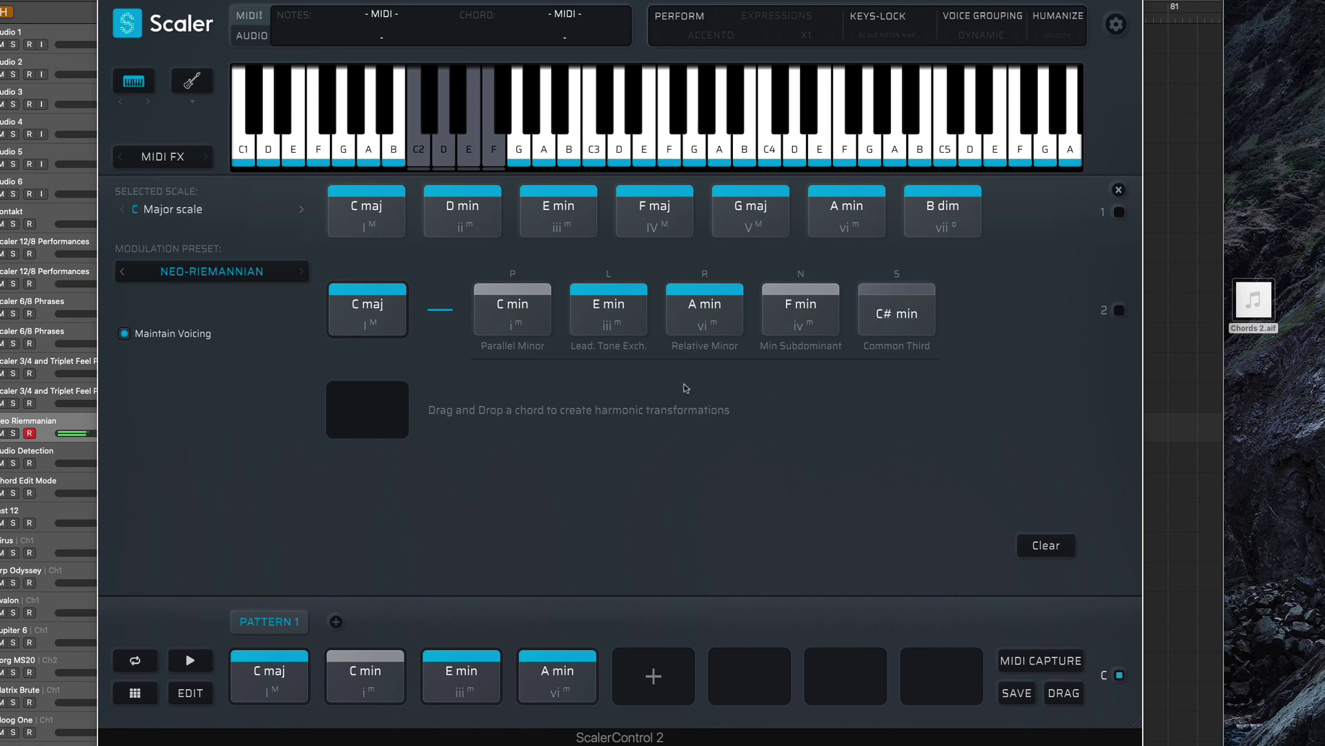
{"action": "left_click_drag", "start_coordinate": [699, 316], "coordinate": [353, 414]}
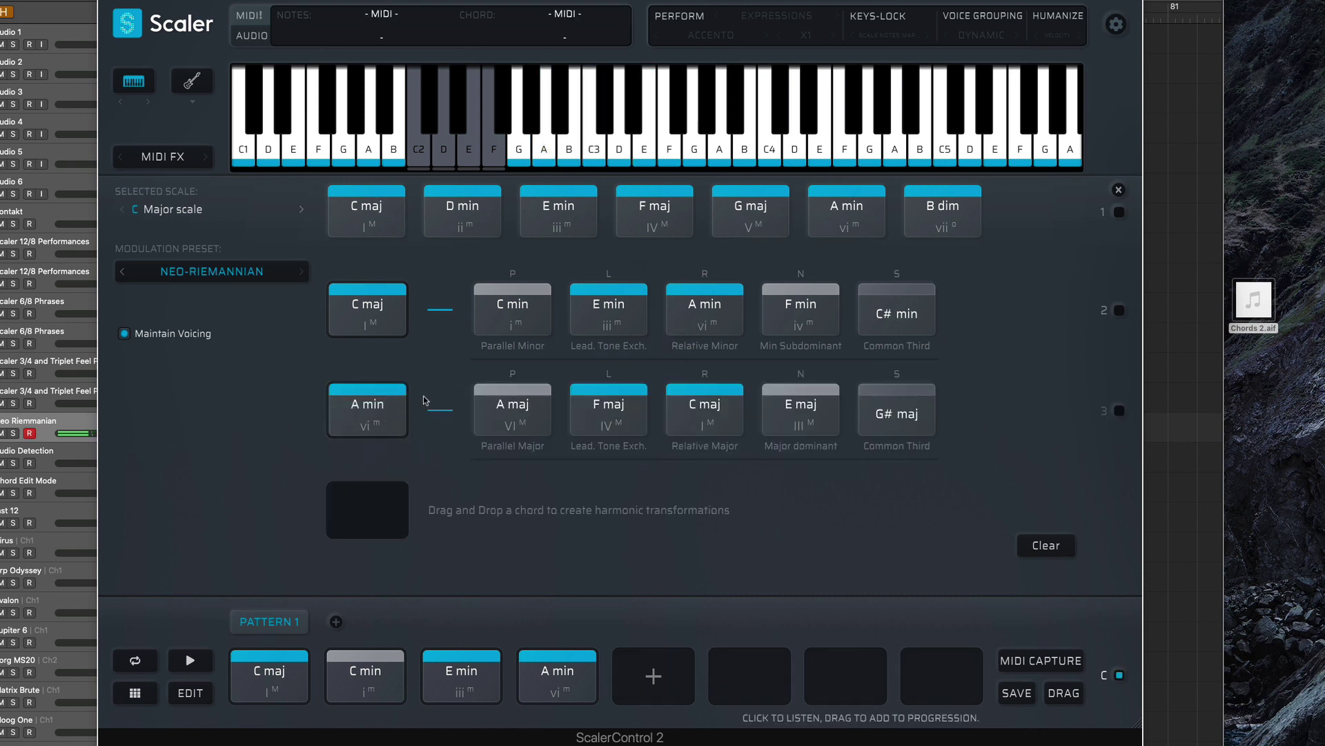
{"action": "left_click", "coordinate": [511, 409]}
{"action": "left_click", "coordinate": [607, 408], "text": "shift"}
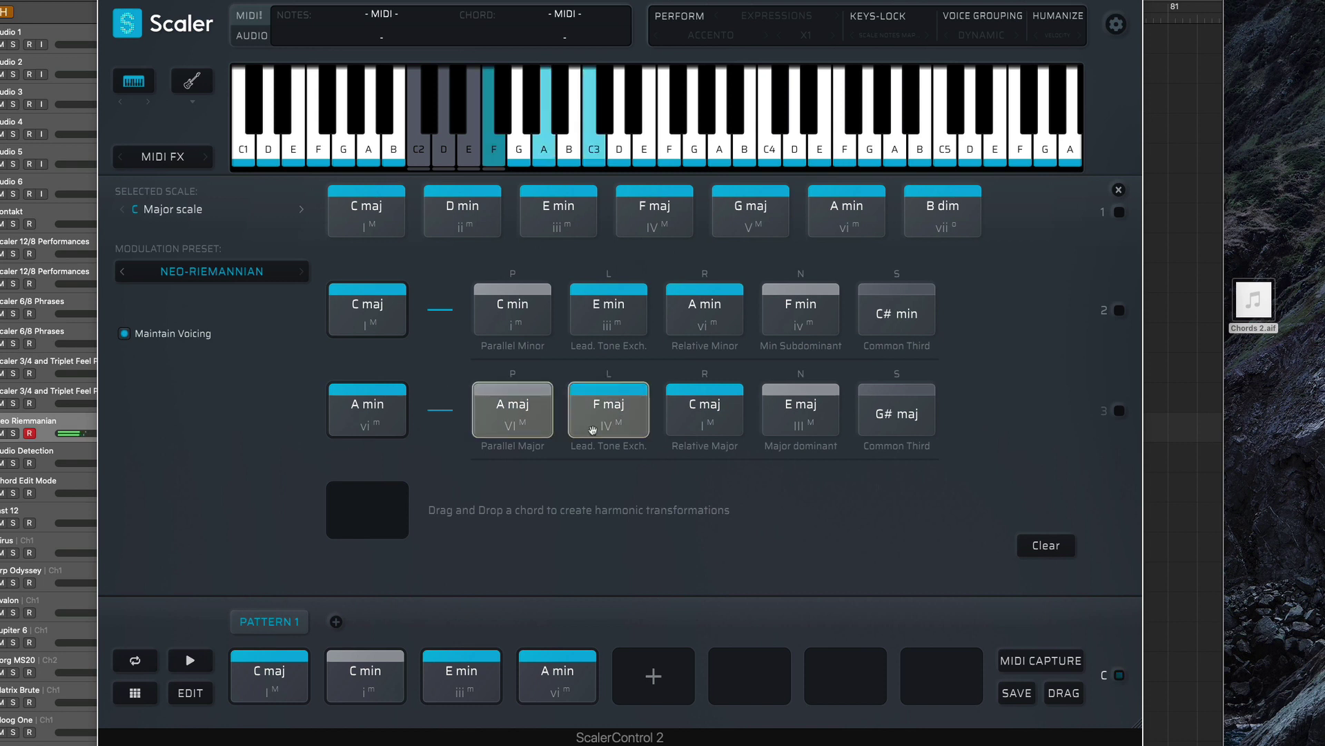
{"action": "mouse_move", "coordinate": [512, 409]}
{"action": "left_mouse_down"}
{"action": "mouse_move", "coordinate": [696, 634]}
{"action": "mouse_move", "coordinate": [647, 668]}
{"action": "left_mouse_up"}
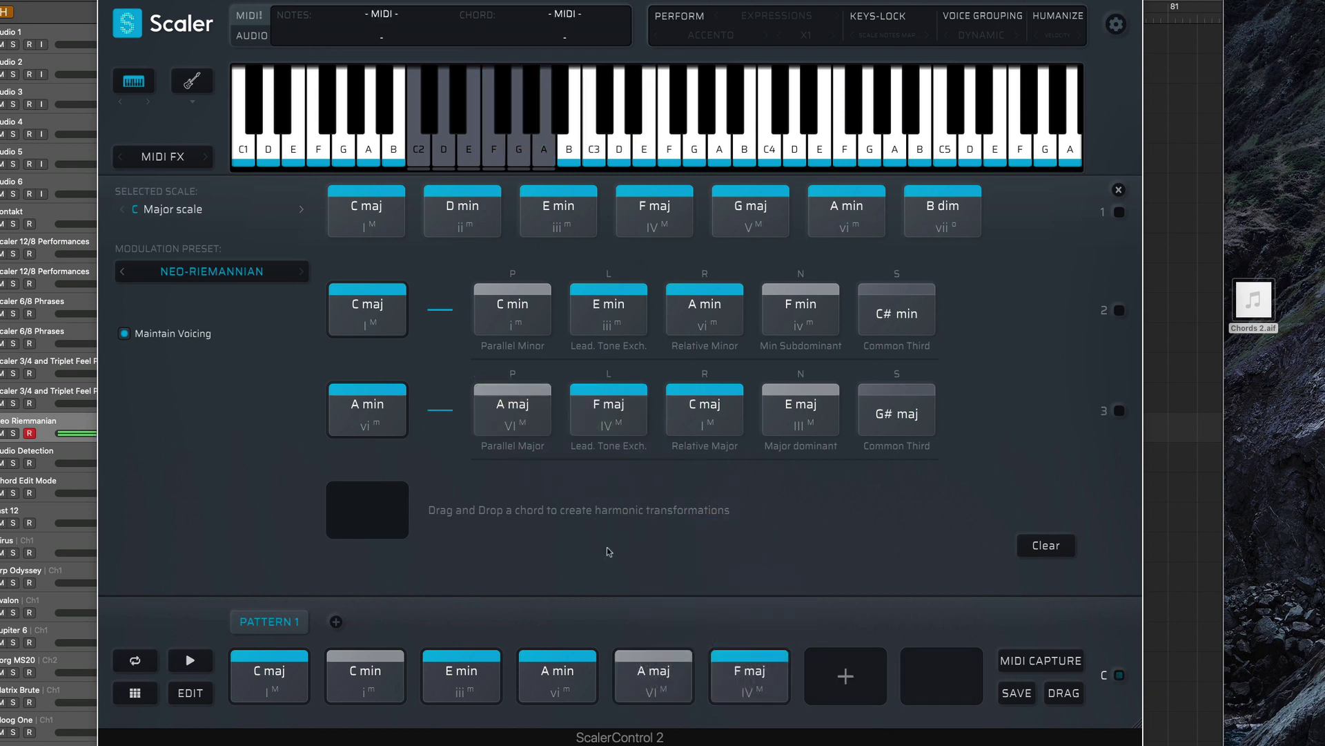
Add C# min and C maj as the seventh and eighth chords, then play the closing C maj.
{"action": "left_click_drag", "start_coordinate": [512, 409], "coordinate": [374, 483]}
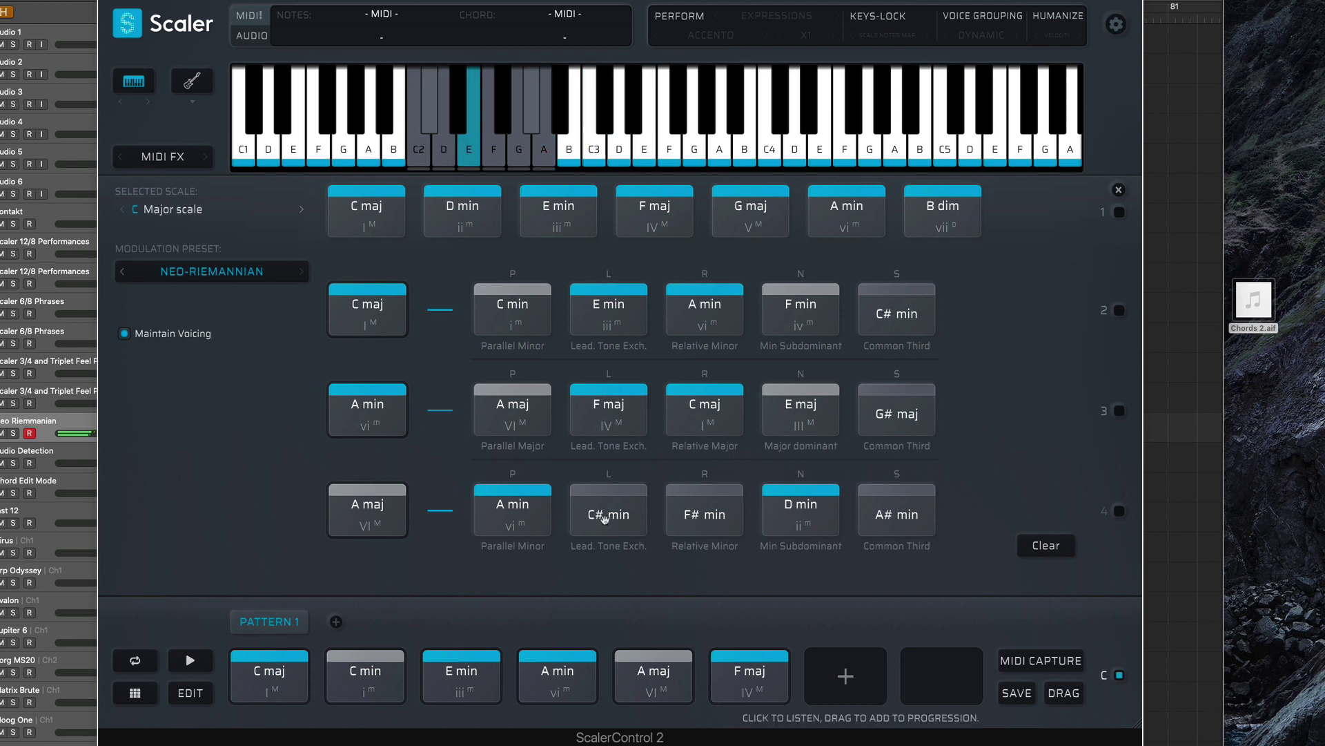
{"action": "left_click_drag", "start_coordinate": [613, 512], "coordinate": [832, 661]}
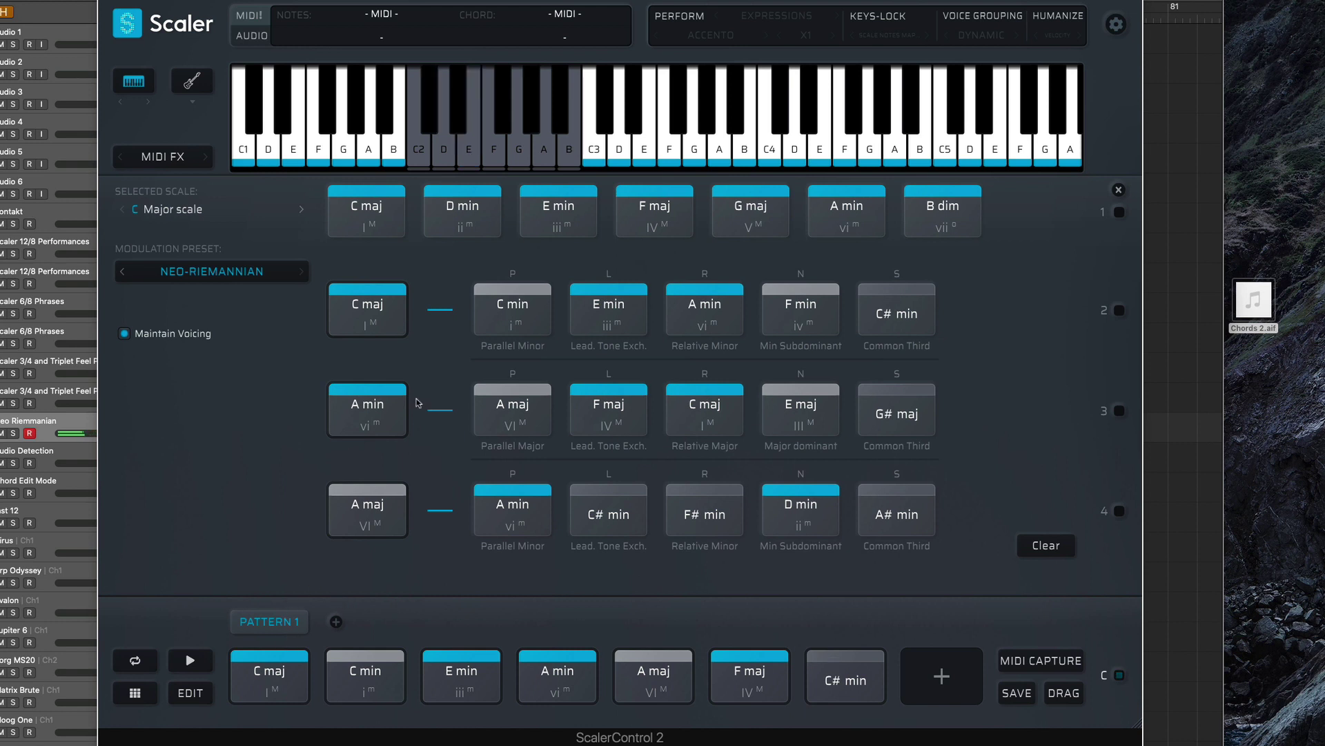
{"action": "left_click_drag", "start_coordinate": [367, 304], "coordinate": [921, 663]}
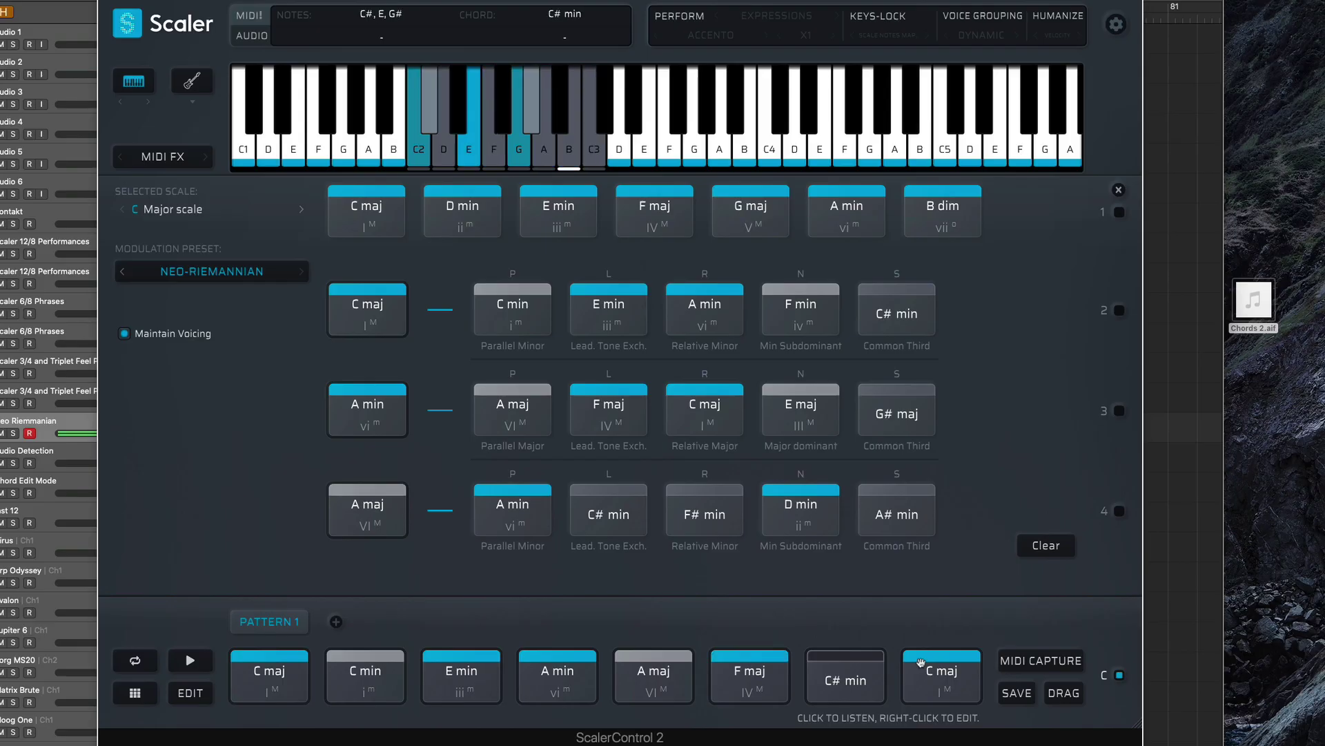
{"action": "left_click", "coordinate": [921, 662]}
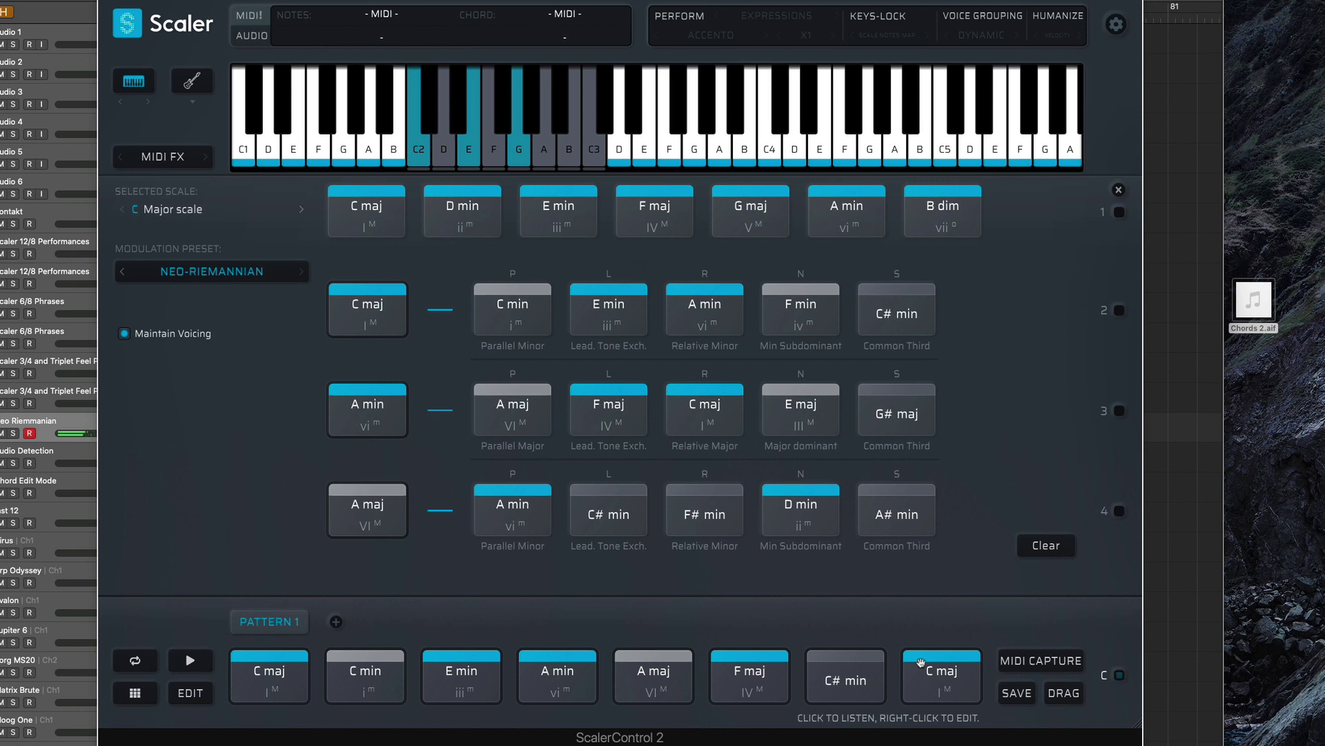
{"action": "left_click", "coordinate": [585, 487]}
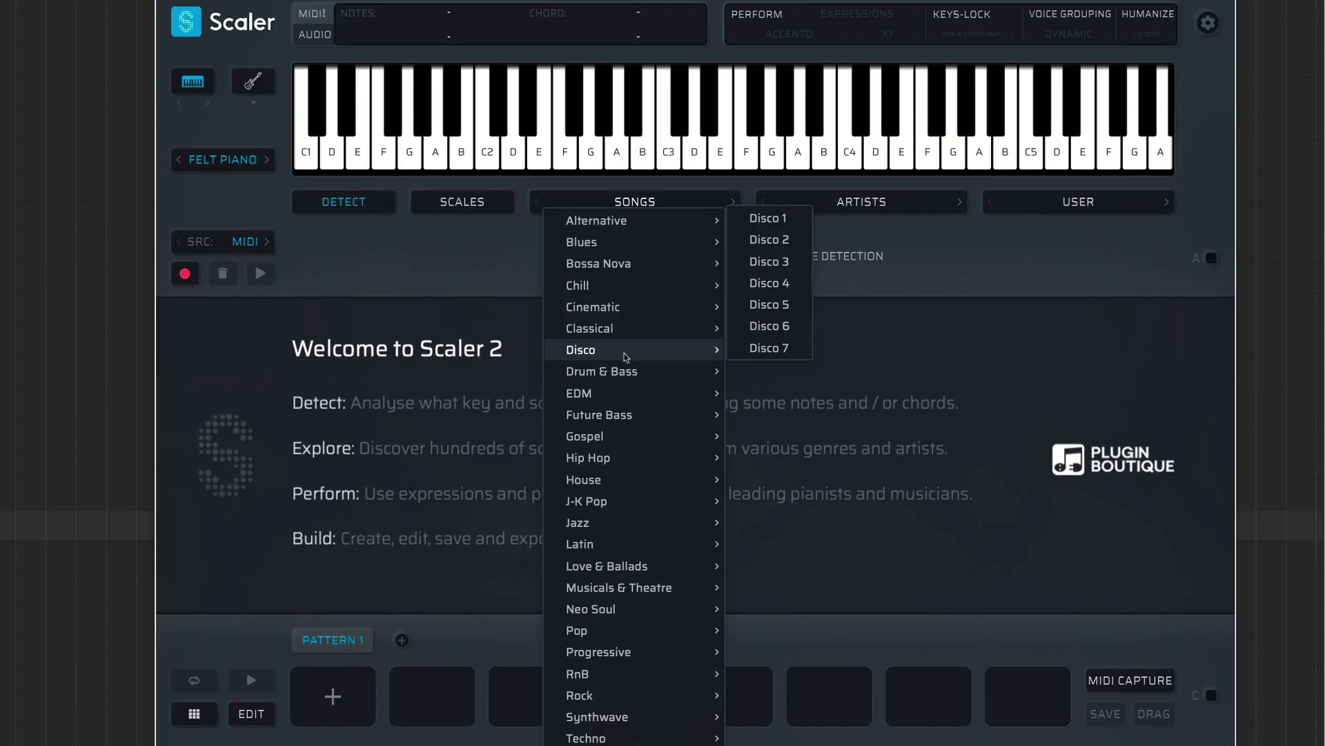
{"action": "mouse_move", "coordinate": [597, 716]}
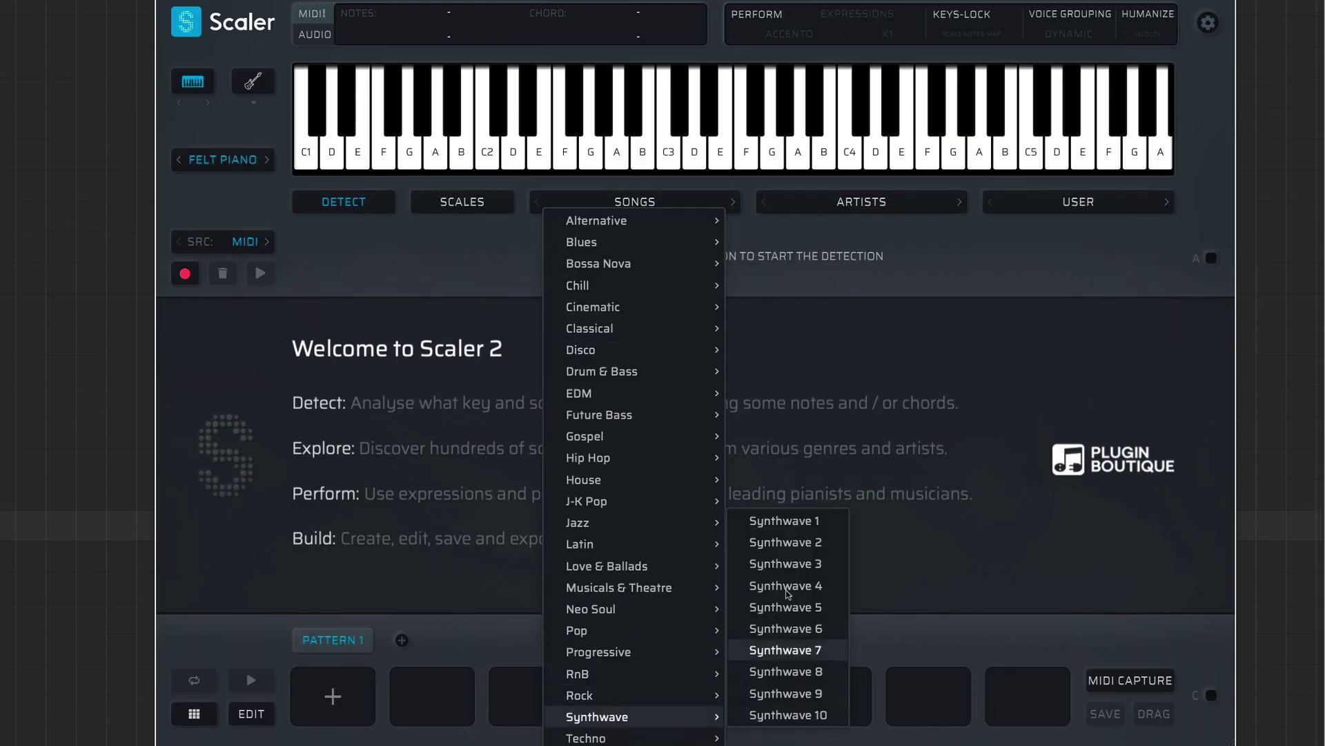
Load Synthwave 1 and add all eight of its chords to the current pattern.
{"action": "left_click", "coordinate": [783, 520]}
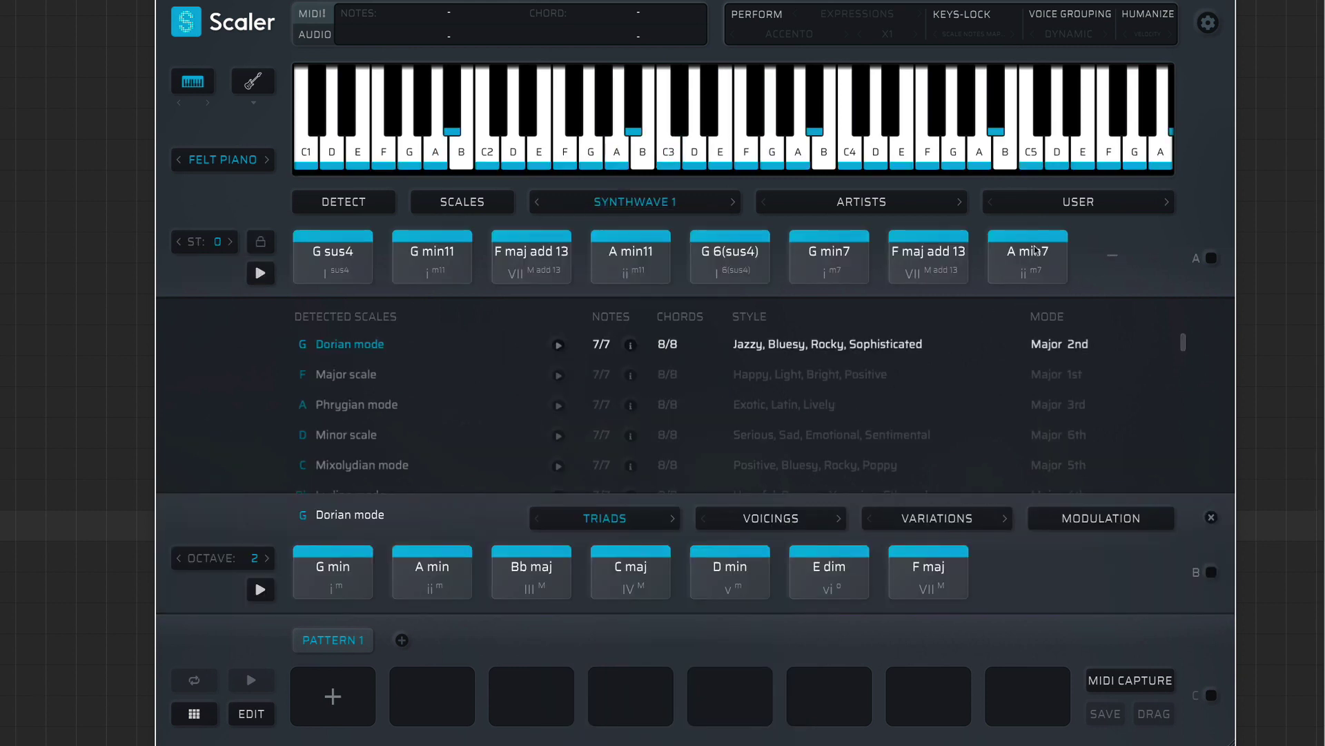
{"action": "left_click_drag", "start_coordinate": [1103, 268], "coordinate": [351, 251]}
{"action": "right_click", "coordinate": [351, 250]}
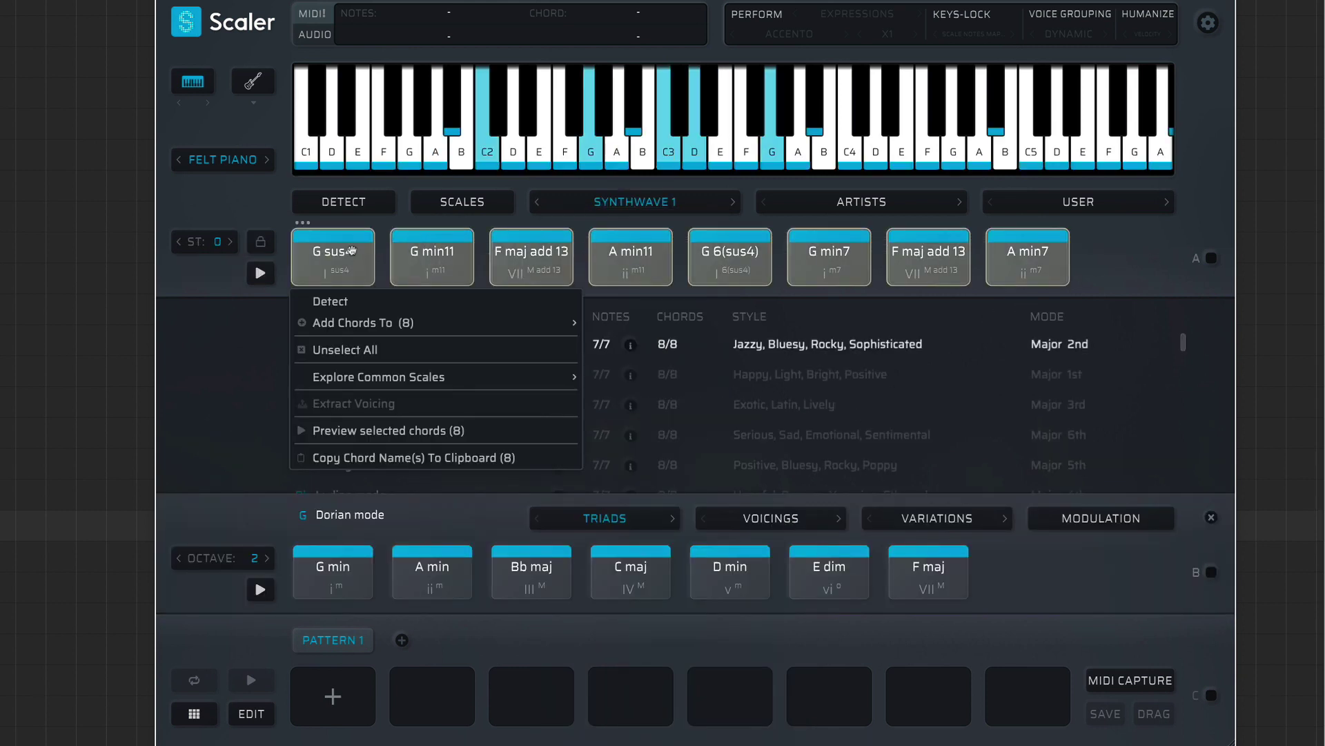
{"action": "mouse_move", "coordinate": [363, 322]}
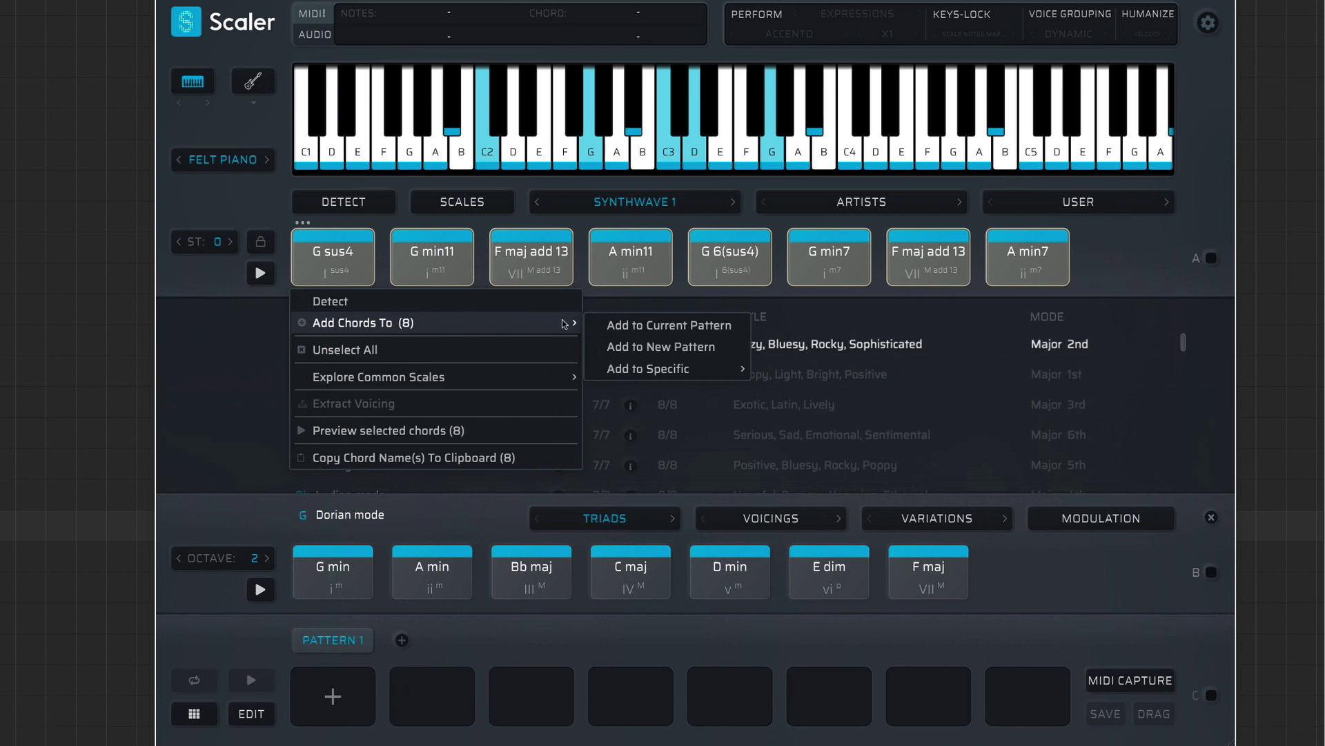
{"action": "left_click", "coordinate": [621, 328]}
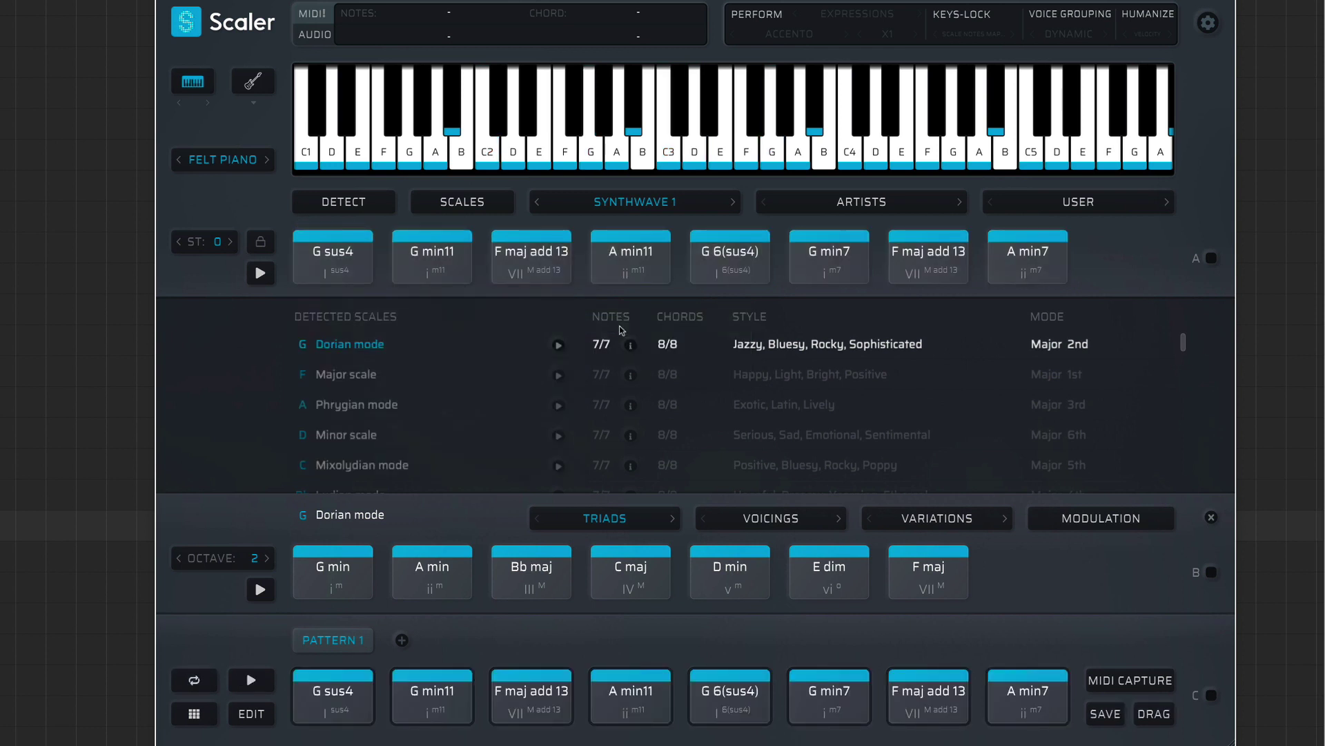
Add the six Synthwave 2 chords as a new Pattern 2.
{"action": "left_click", "coordinate": [732, 203]}
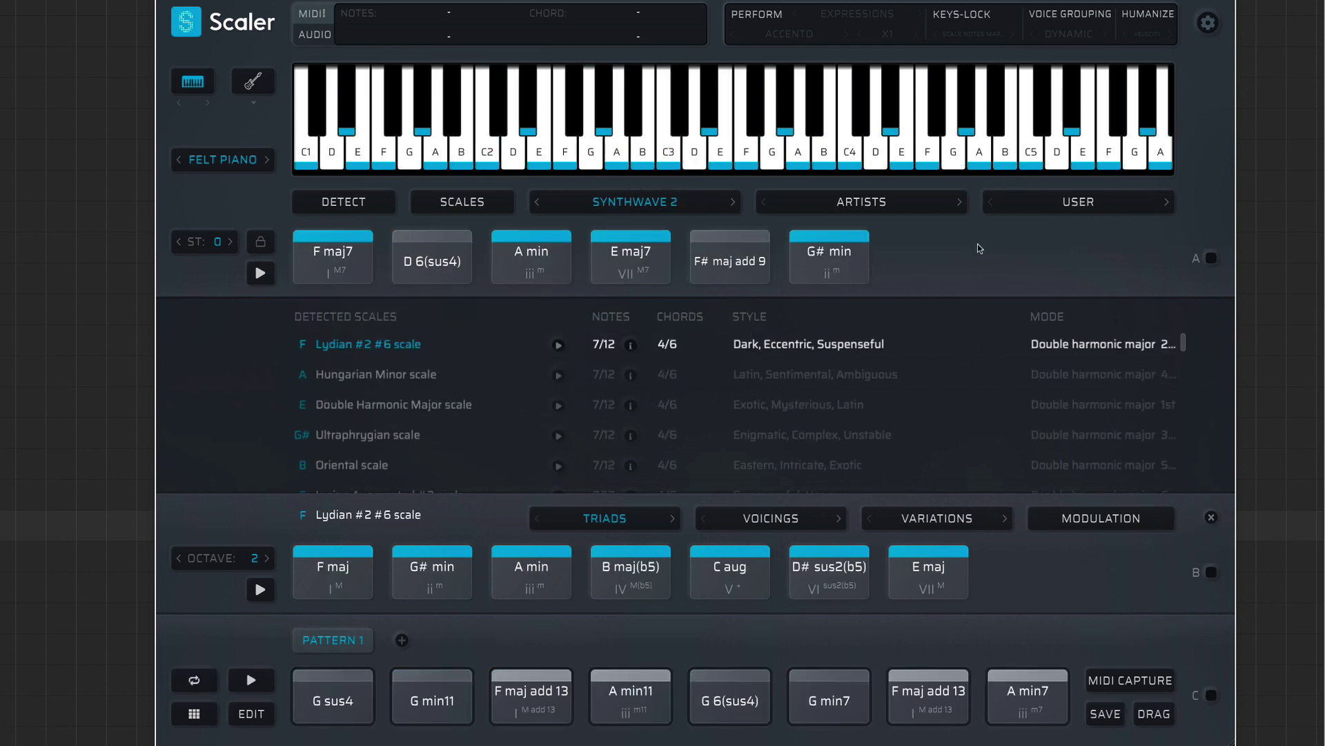
{"action": "left_click_drag", "start_coordinate": [980, 249], "coordinate": [292, 225]}
{"action": "right_click", "coordinate": [349, 266]}
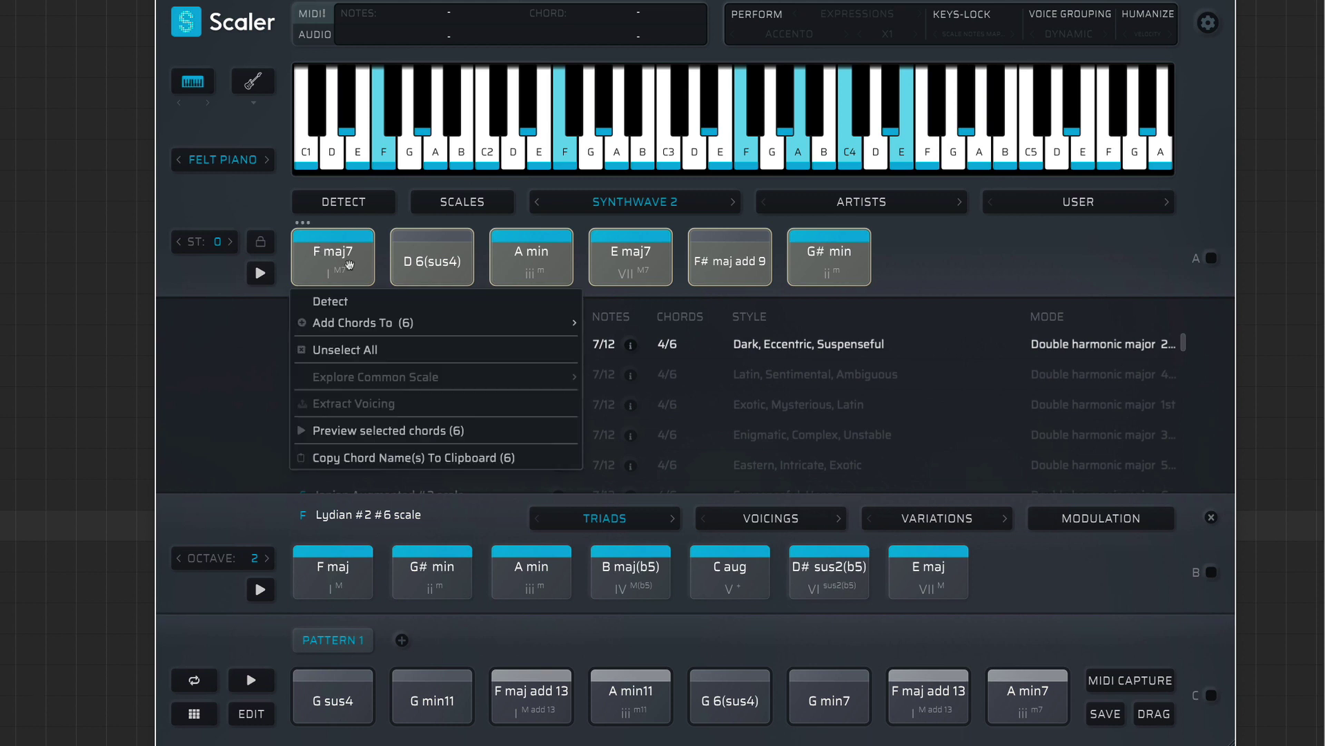
{"action": "mouse_move", "coordinate": [362, 323]}
{"action": "left_click", "coordinate": [653, 350]}
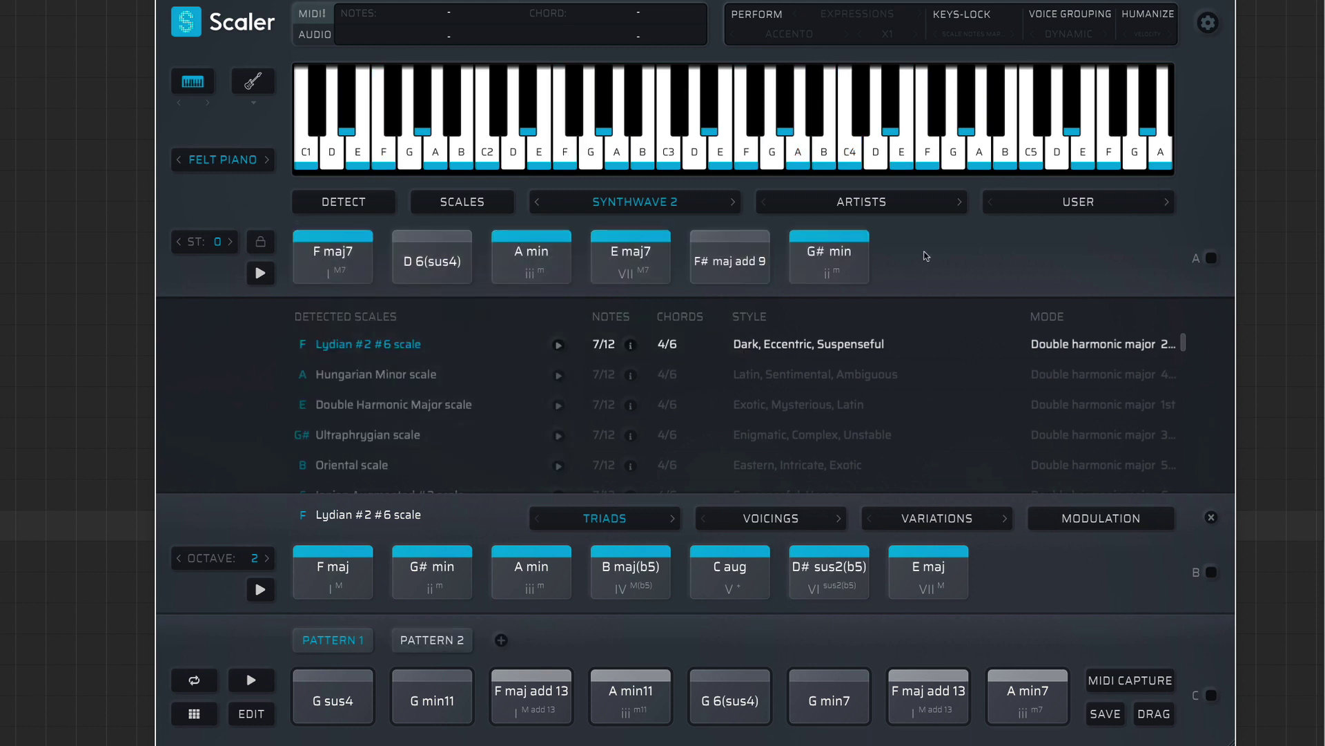
Add the eight Synthwave 3 chords as a new Pattern 3 and preview its G 6(sus4) chord.
{"action": "left_click_drag", "start_coordinate": [925, 256], "coordinate": [303, 265]}
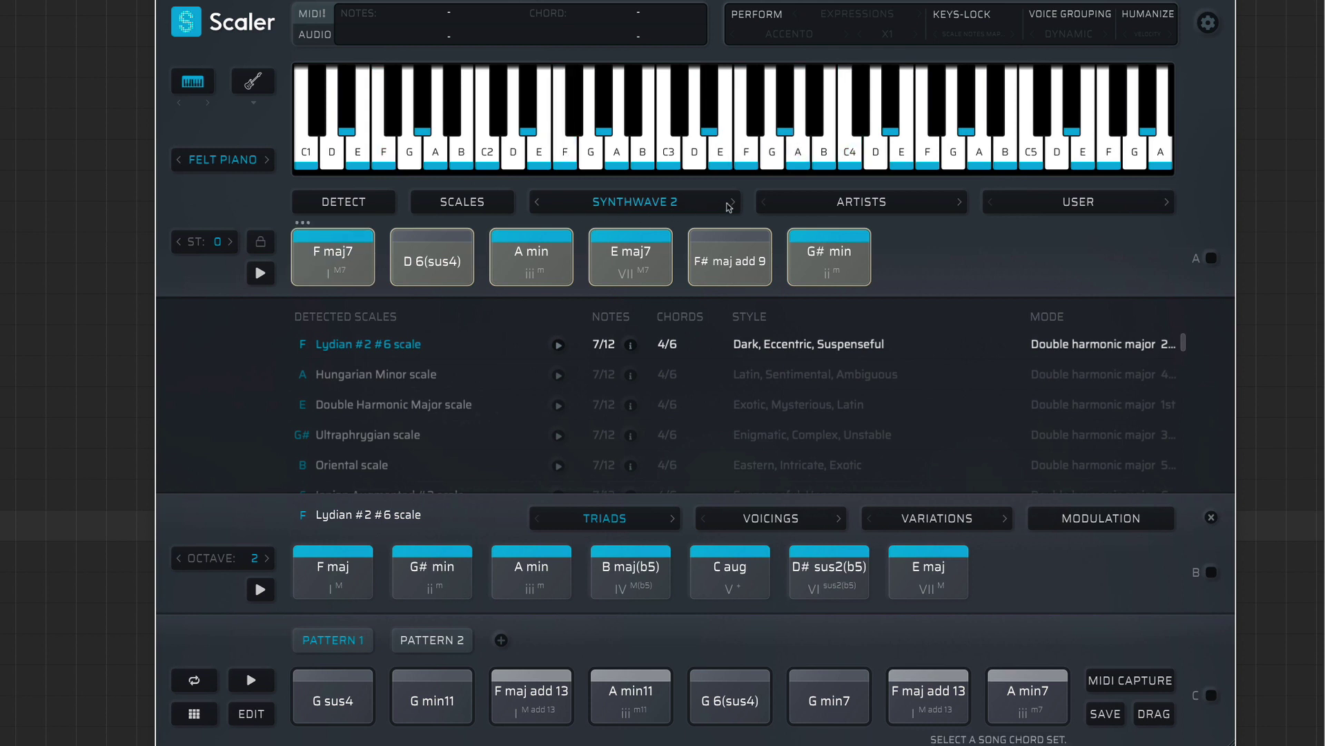
{"action": "left_click", "coordinate": [730, 205]}
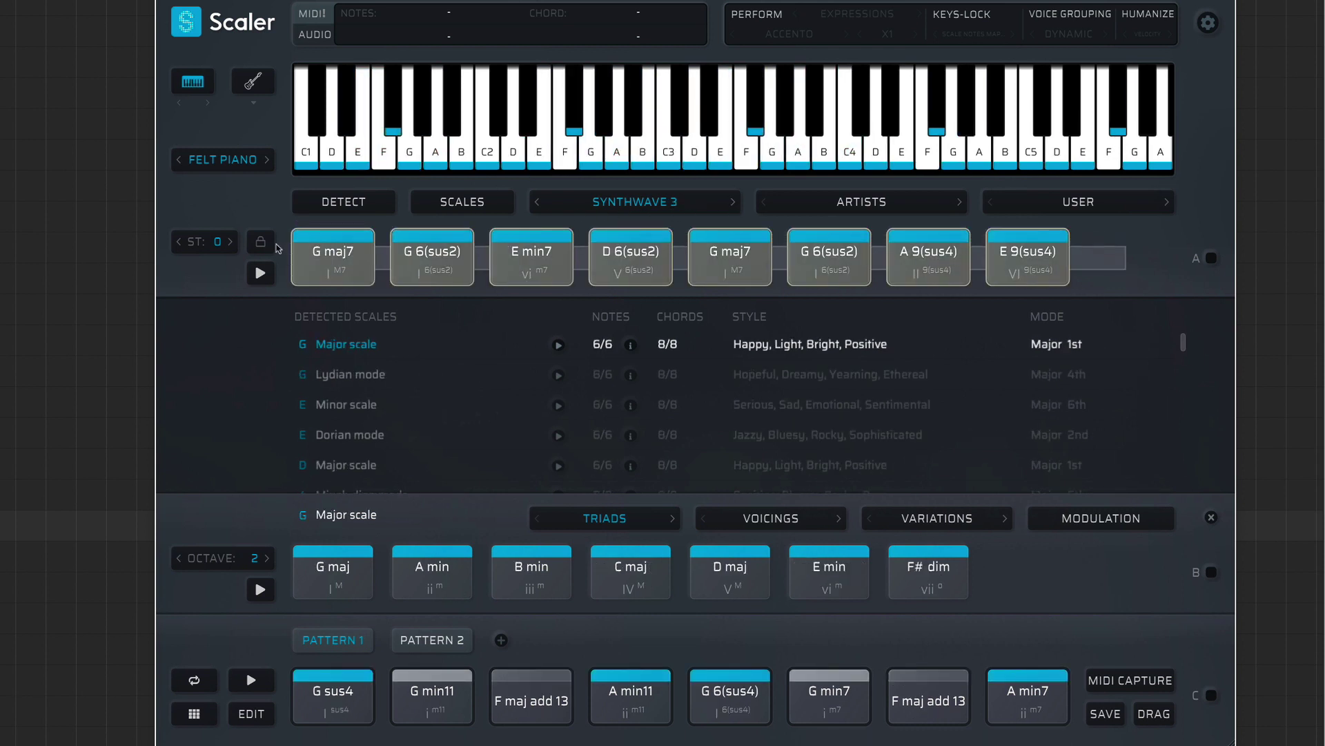
{"action": "left_click", "coordinate": [344, 251]}
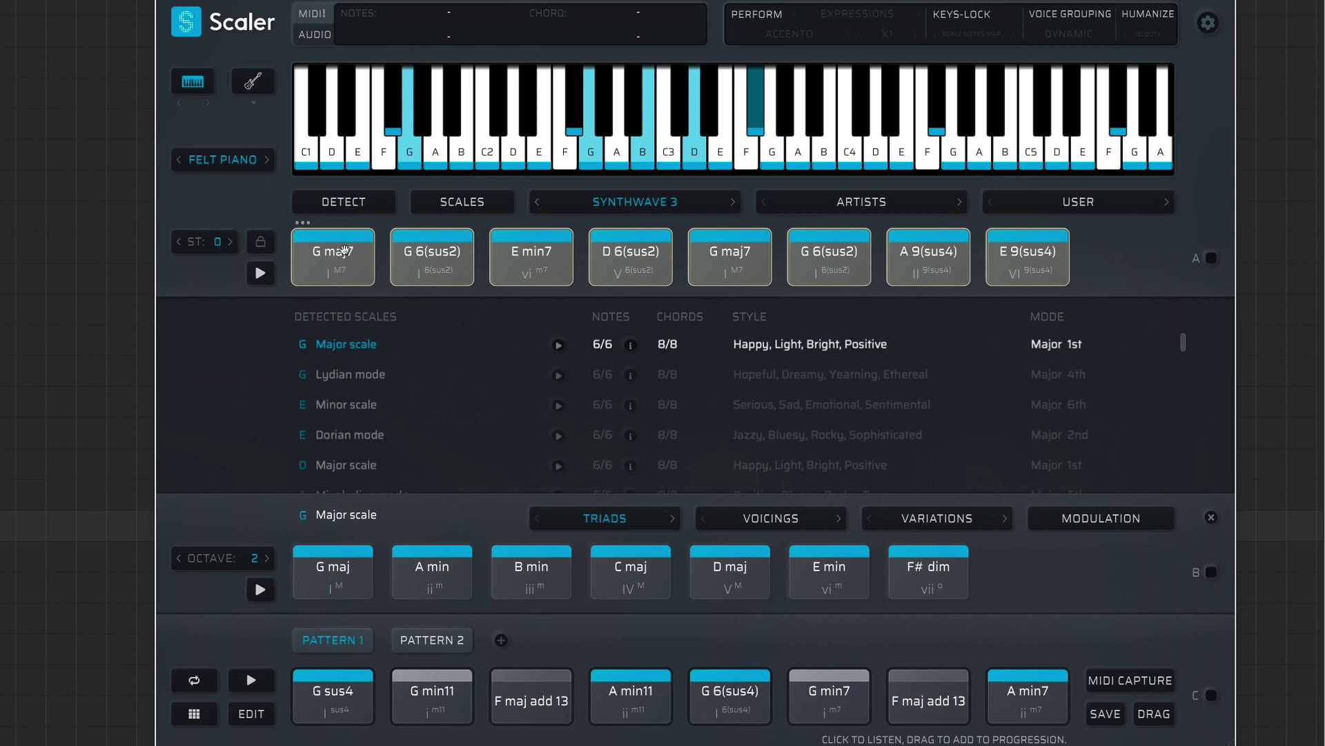
{"action": "right_click", "coordinate": [345, 250]}
{"action": "mouse_move", "coordinate": [363, 323]}
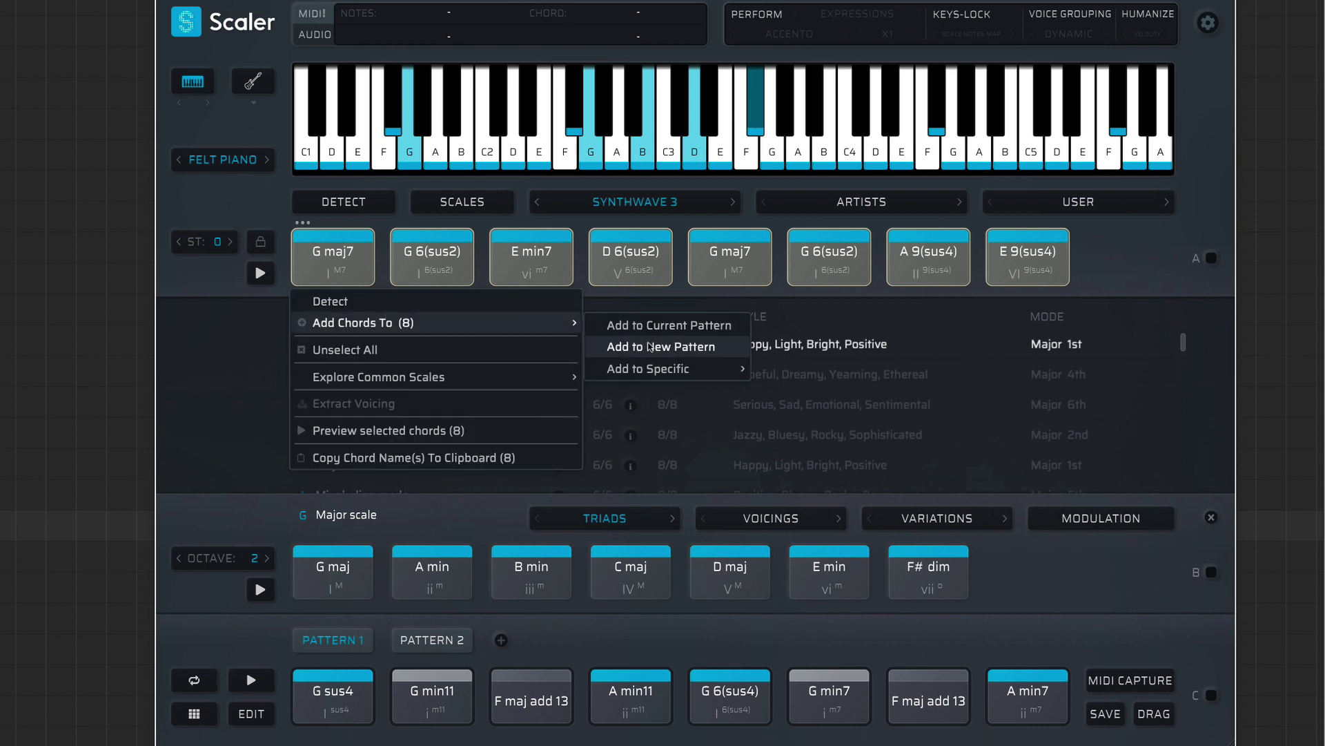
{"action": "left_click", "coordinate": [648, 347]}
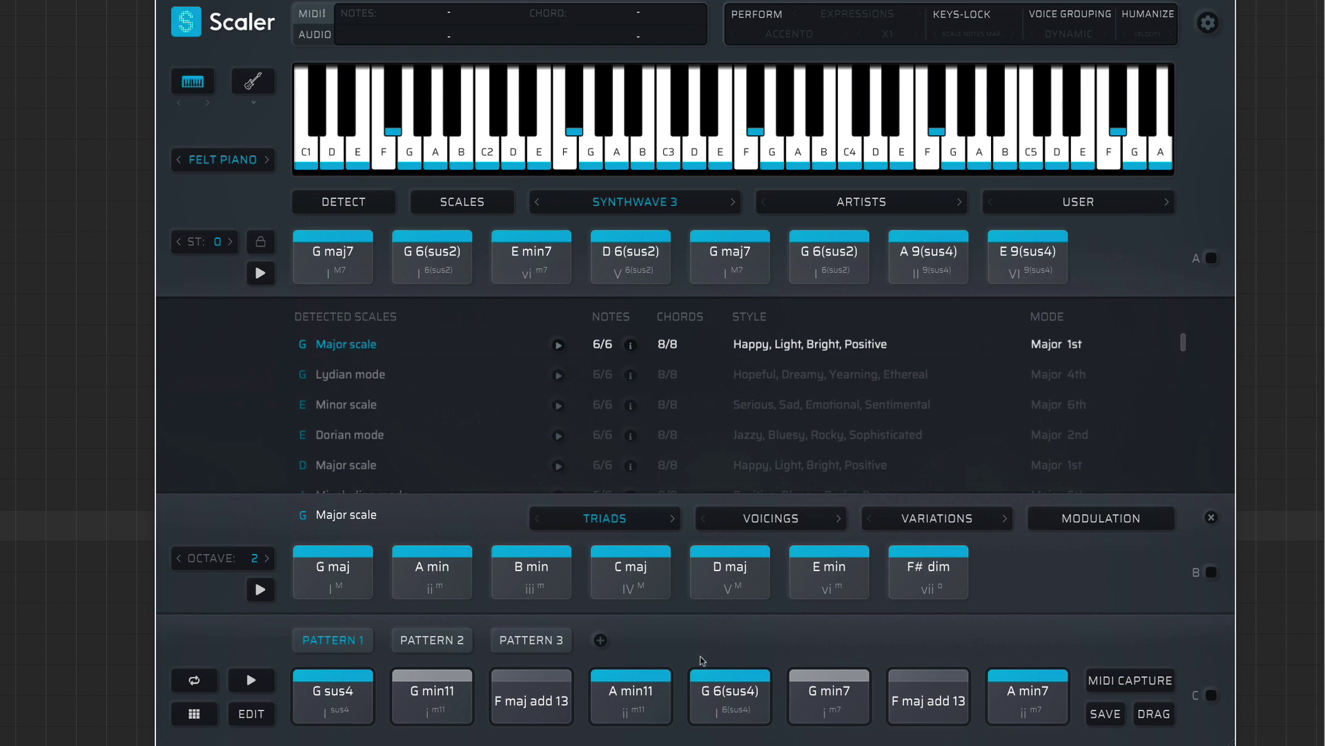
{"action": "left_click", "coordinate": [763, 693]}
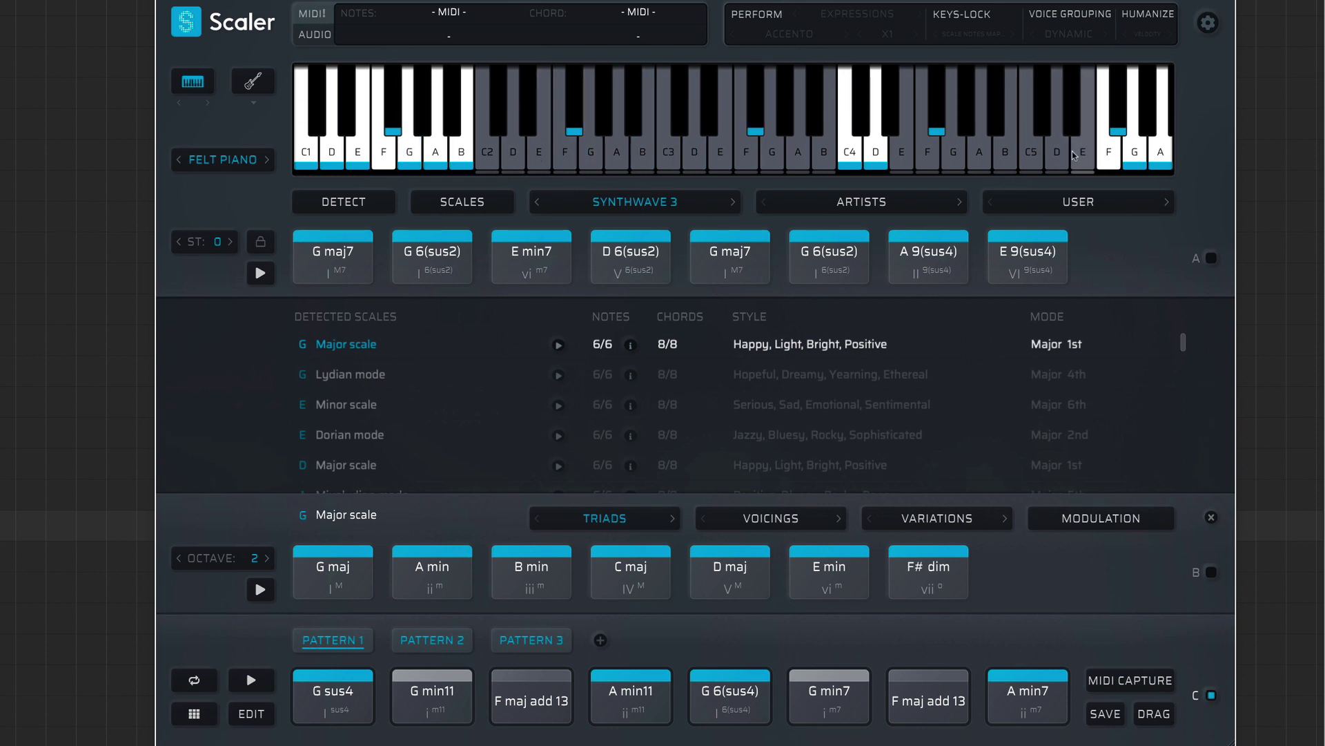
Play the three Synthwave patterns as a pad grid with DAW Sync on, then stop.
{"action": "left_click", "coordinate": [194, 715]}
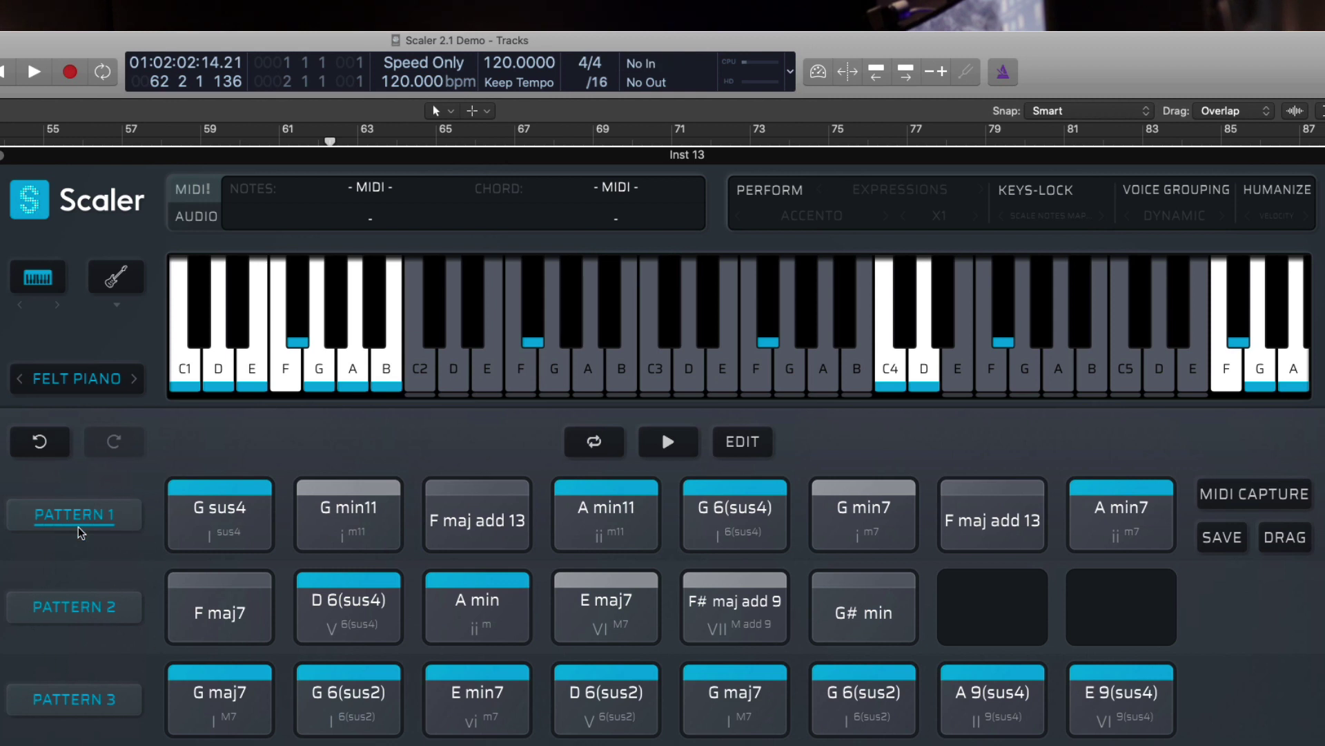
{"action": "left_click", "coordinate": [668, 442]}
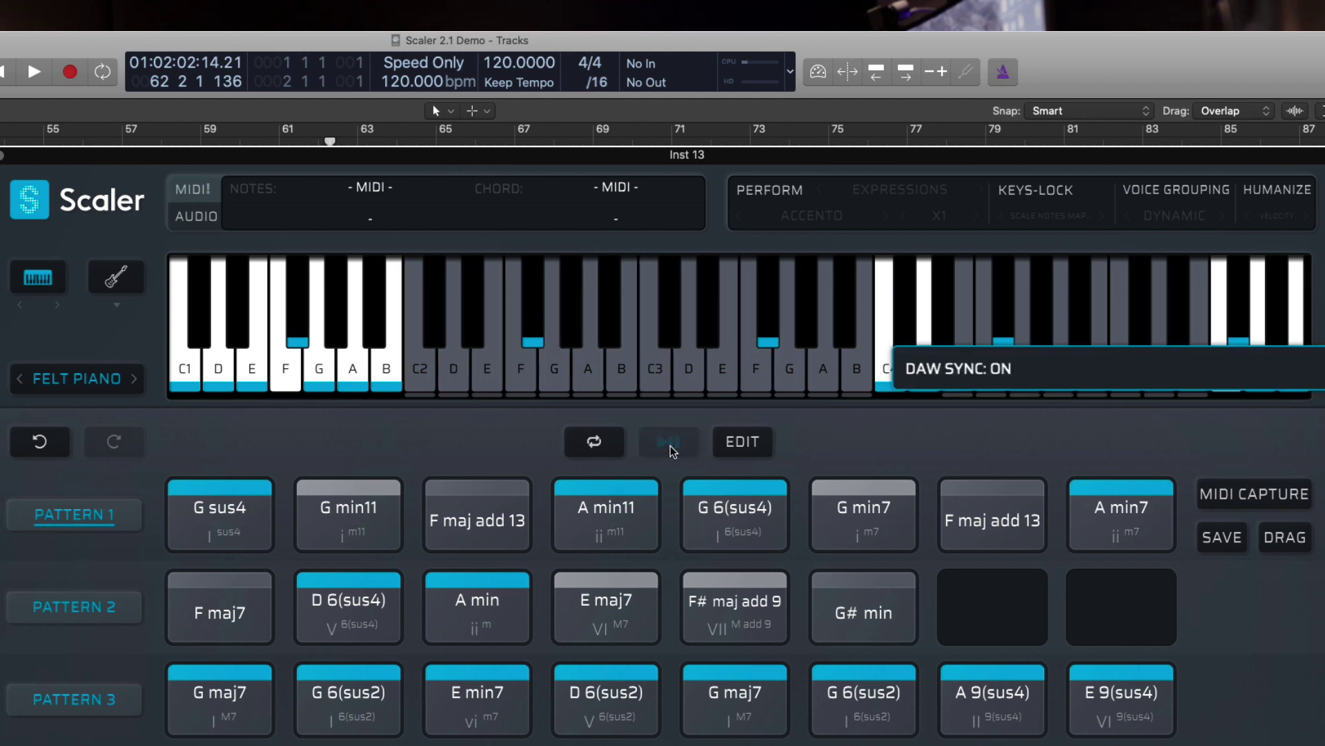
{"action": "key", "text": "space"}
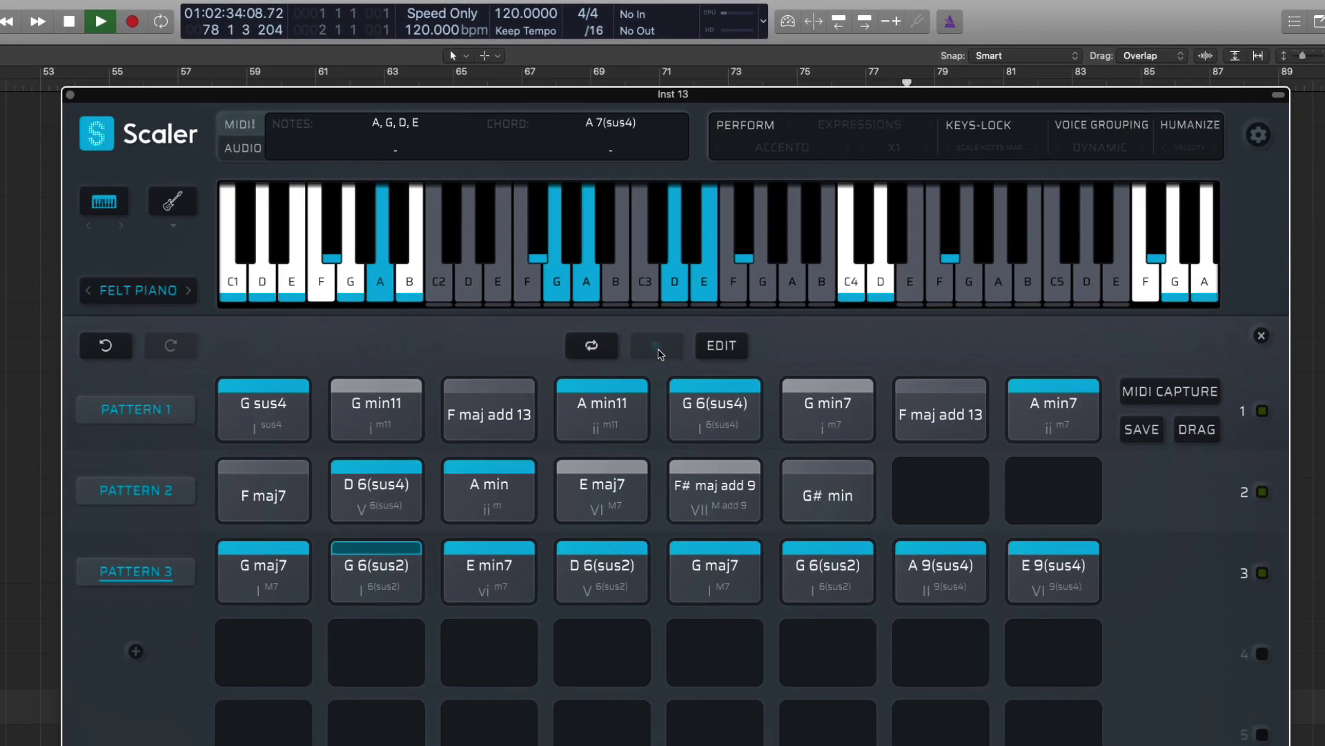
{"action": "left_click", "coordinate": [658, 349]}
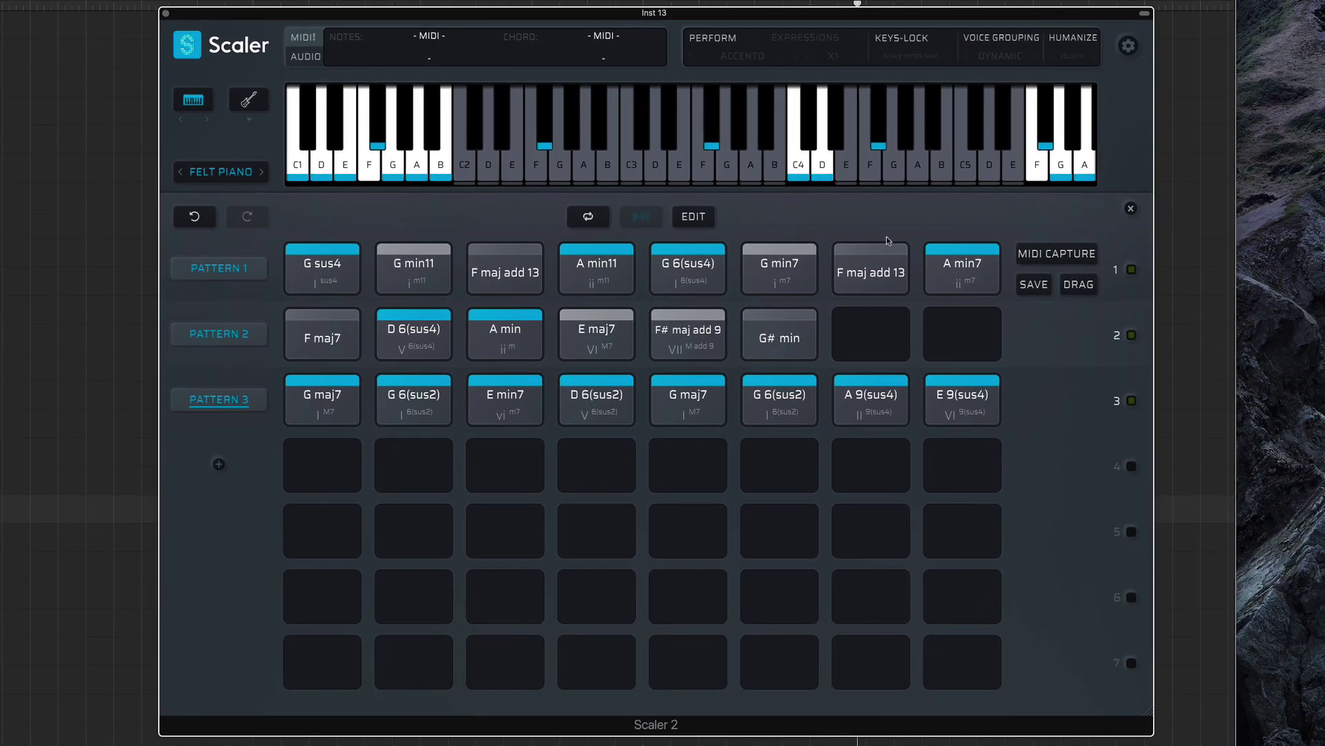
Close the pad grid and unselect all patterns from the Pattern 3 tab menu.
{"action": "left_click", "coordinate": [1129, 208]}
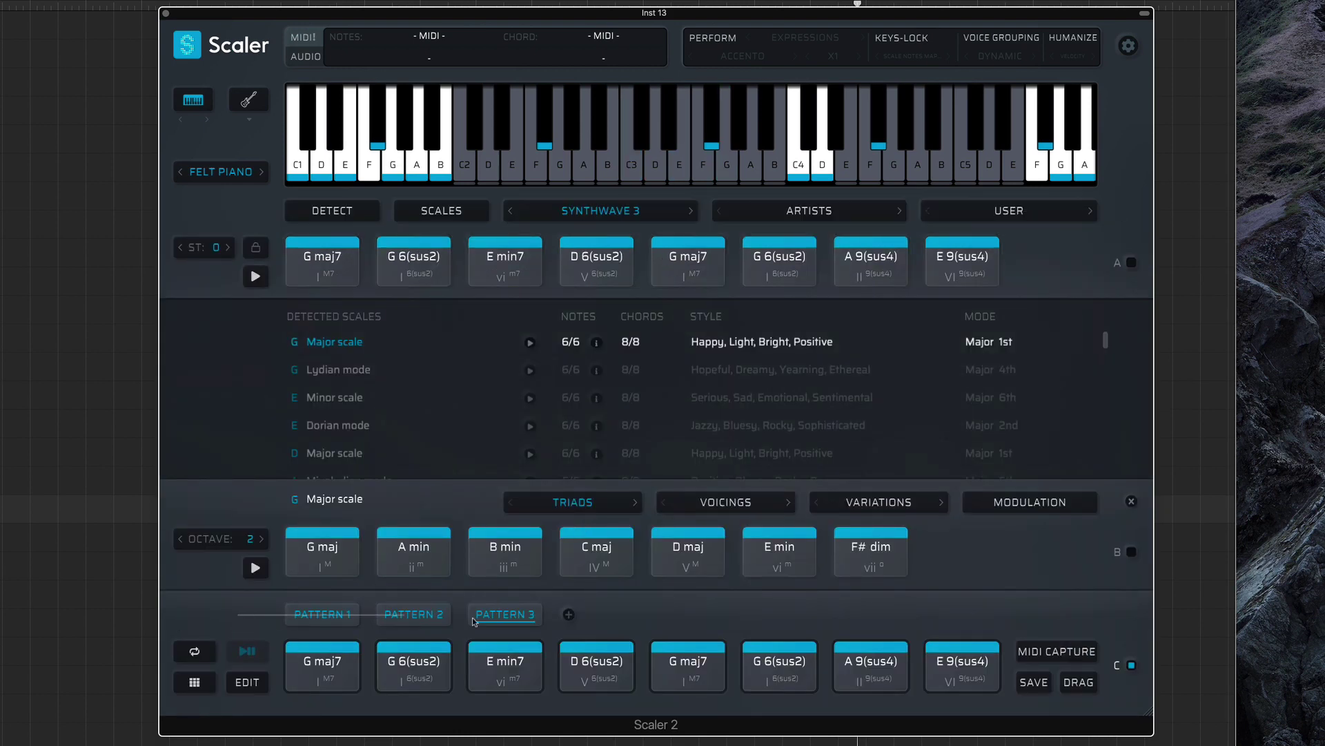
{"action": "right_click", "coordinate": [518, 622]}
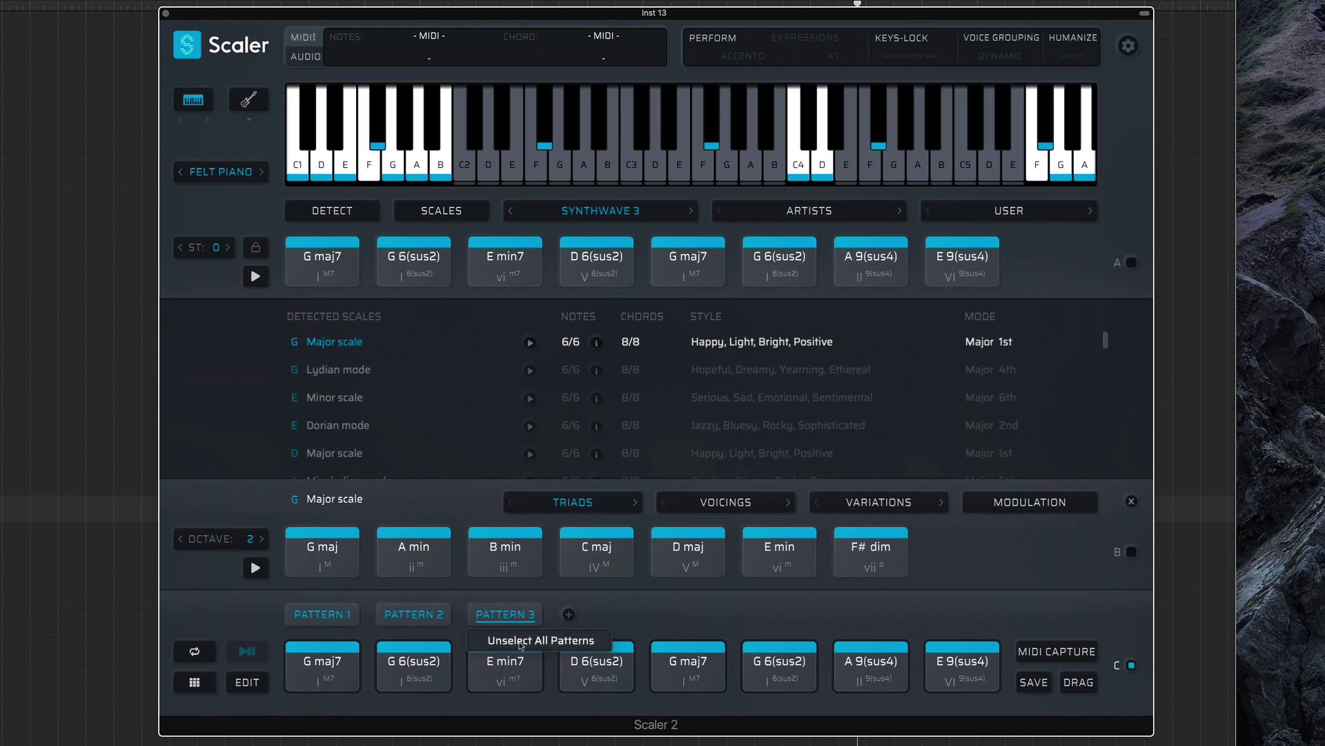
{"action": "left_click", "coordinate": [521, 642]}
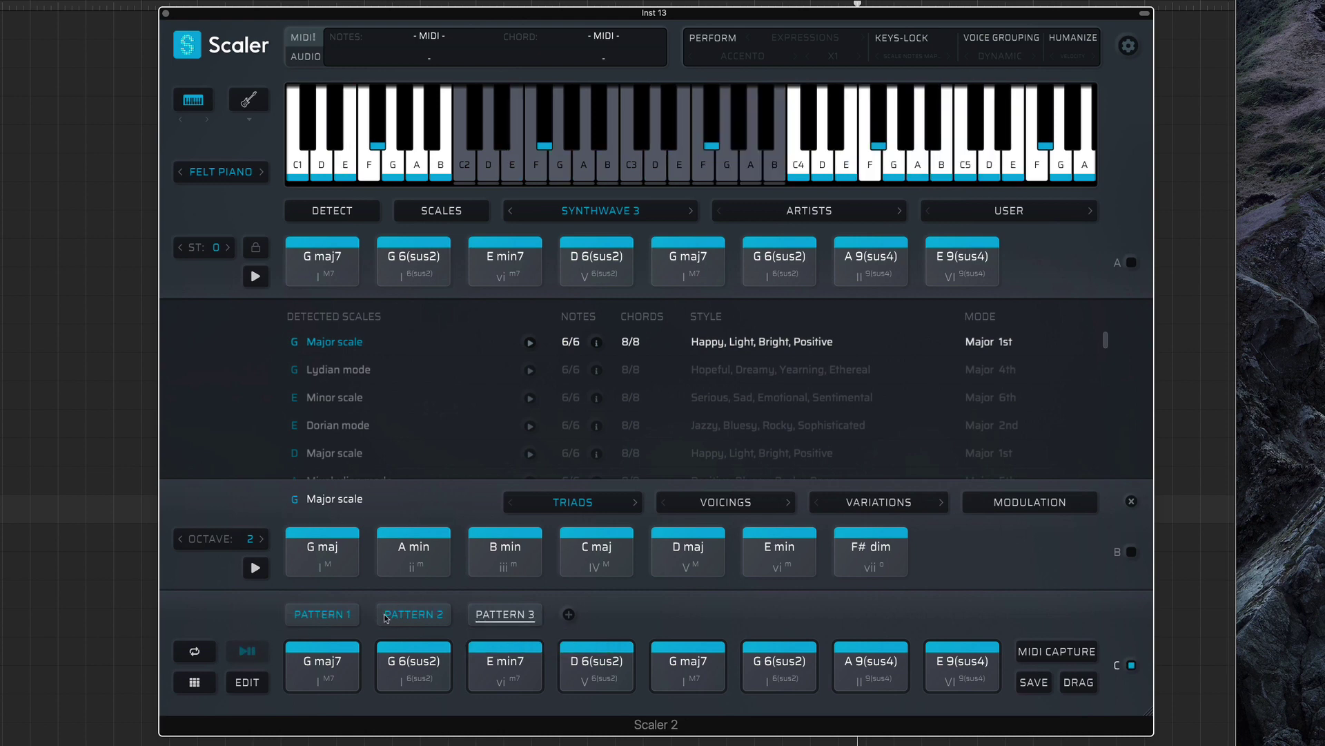